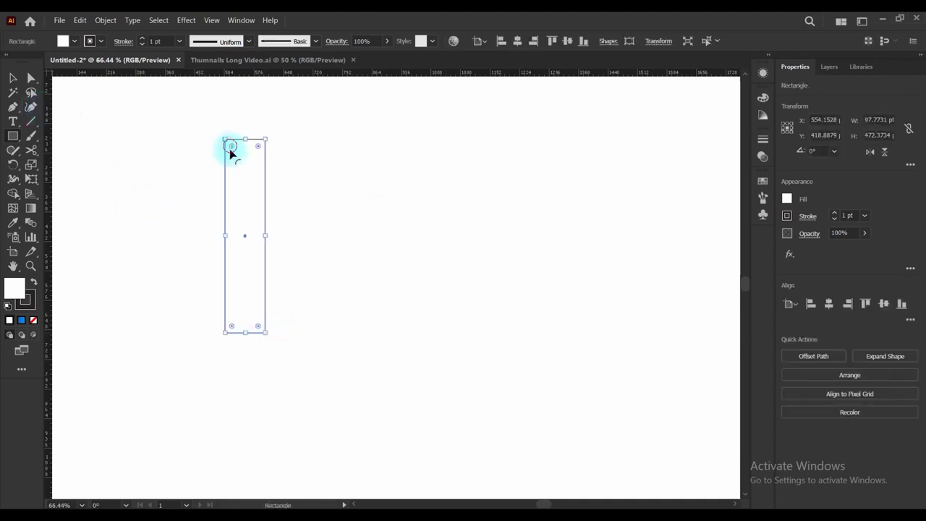
Round the tall rectangle's corners fully into a capsule shape and set its rotation to 25°
drag(231, 148, 214, 216)
click(13, 77)
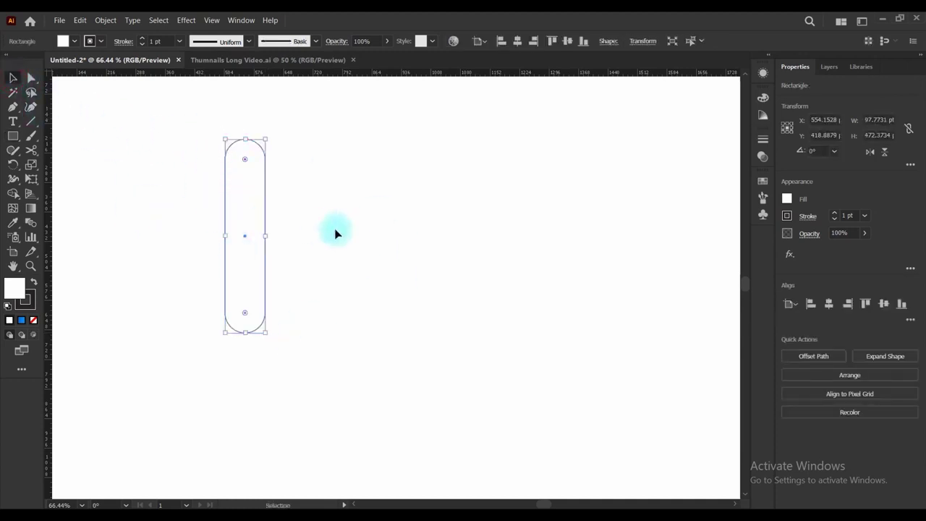
drag(298, 192, 198, 254)
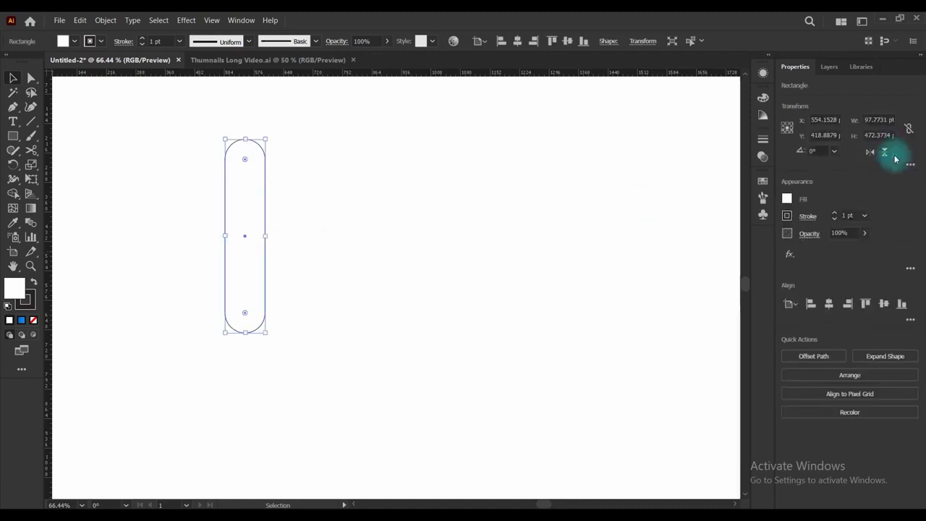
click(819, 152)
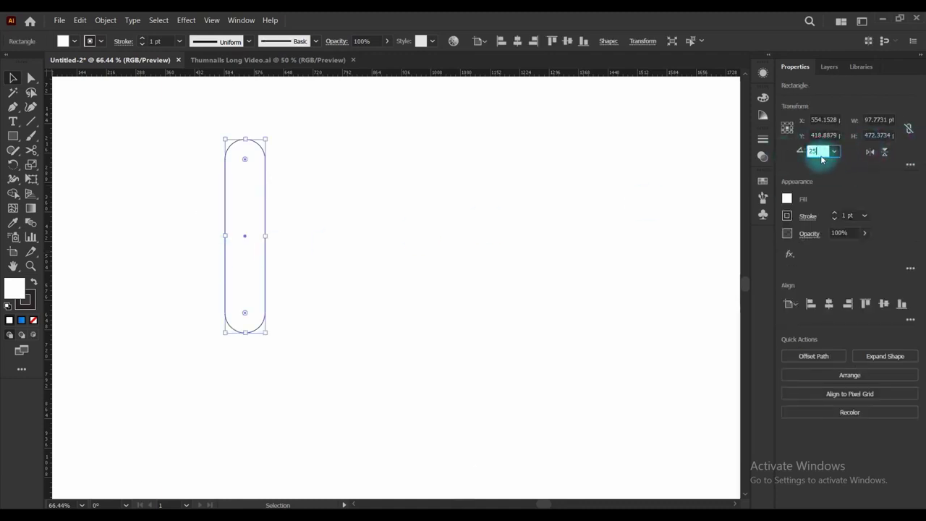
key(Return)
click(380, 241)
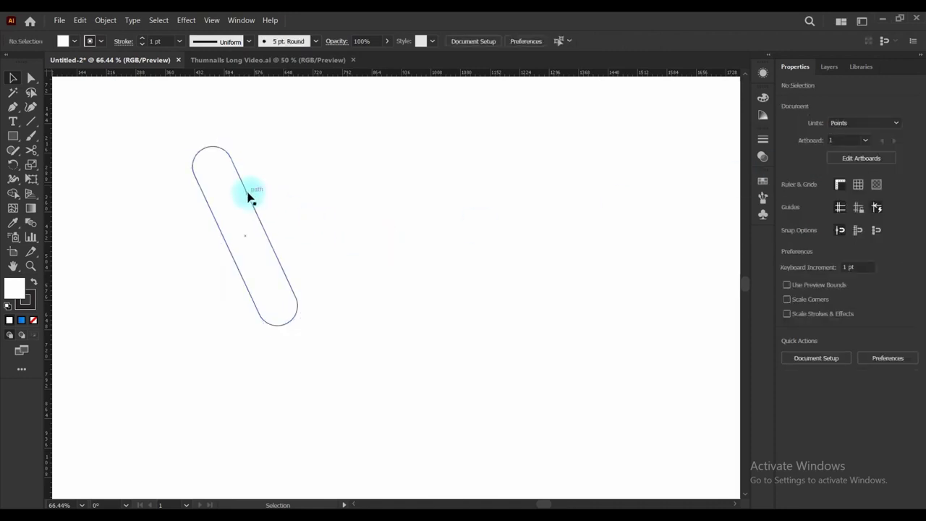
Copy the tilted capsule and paste the duplicate in front of the original
click(248, 196)
click(79, 21)
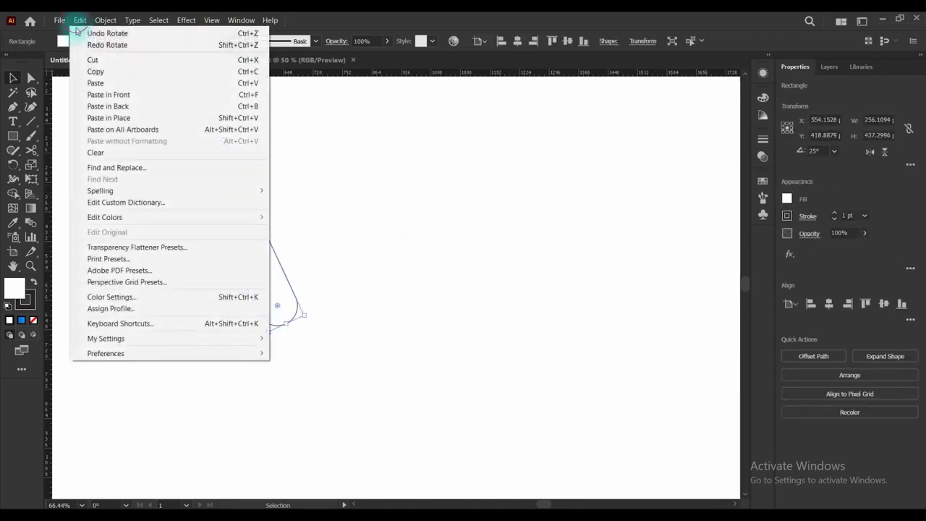
click(105, 71)
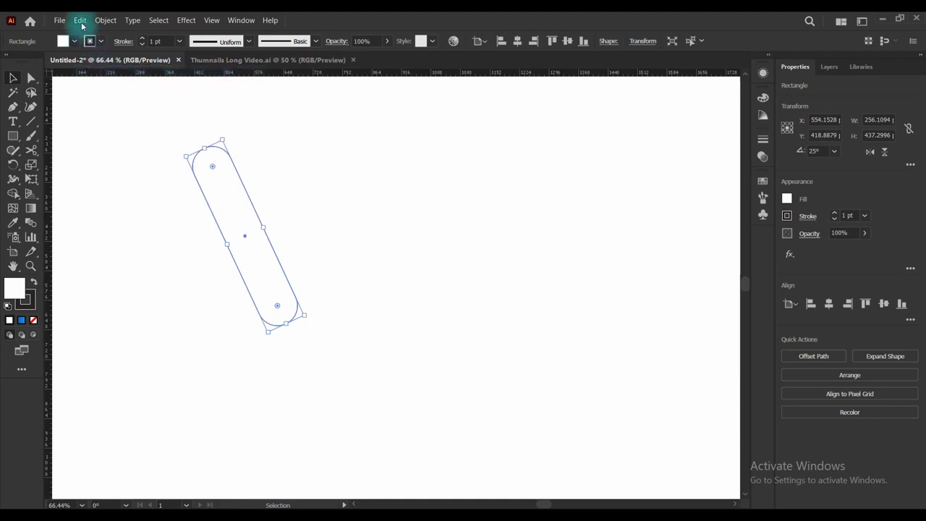
click(79, 20)
click(119, 92)
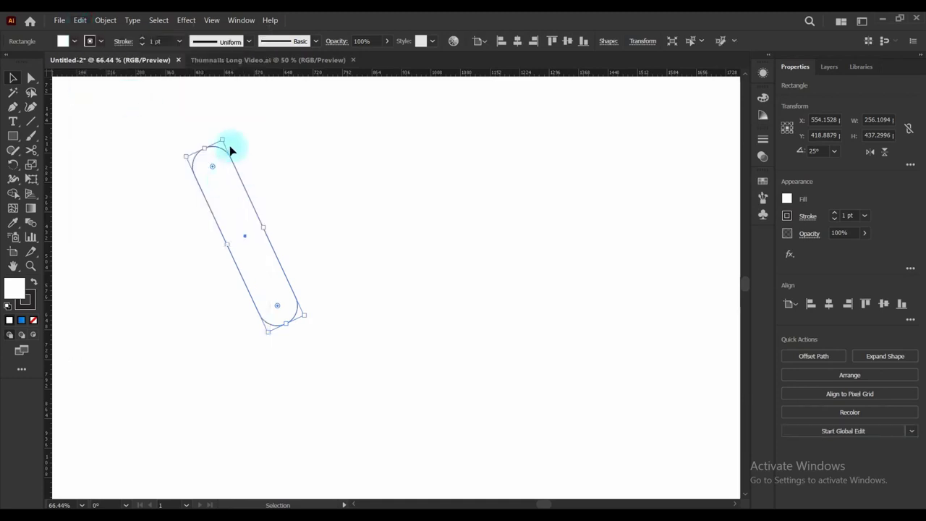
Reflect the pasted capsule across the vertical axis and move it sideways until both top ends coincide in an inverted V
right_click(271, 251)
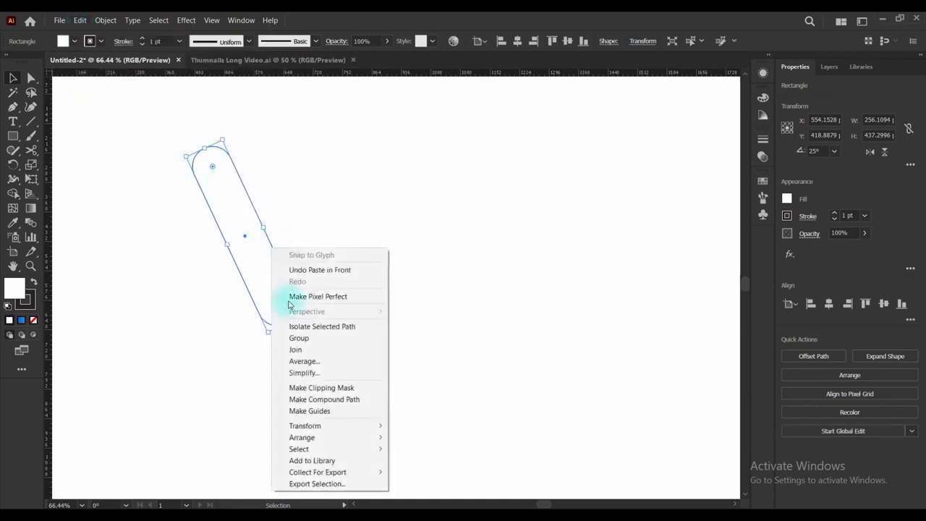
mouse_move(325, 439)
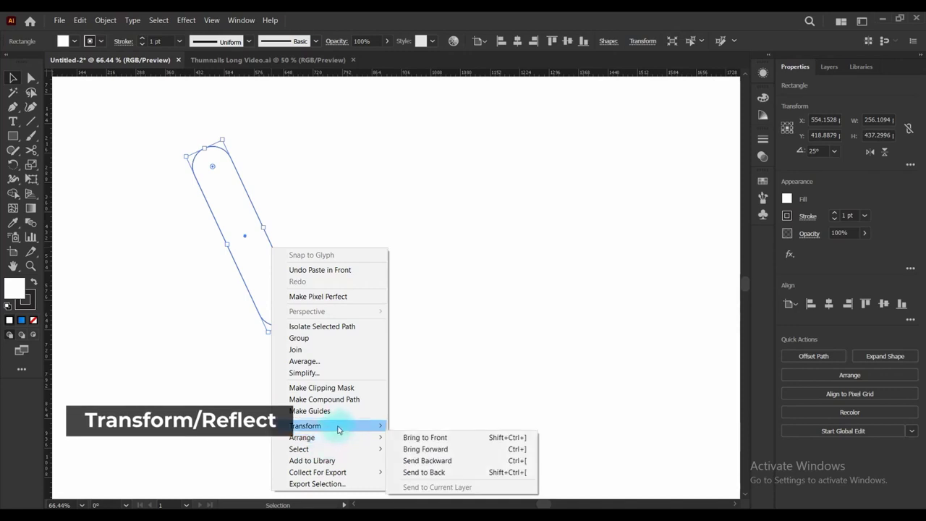
mouse_move(373, 426)
click(426, 466)
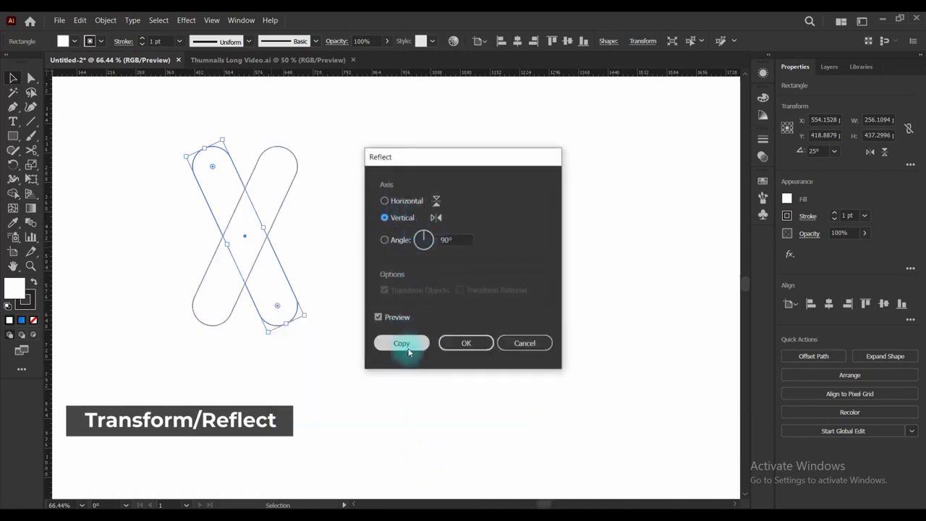
click(460, 344)
click(407, 355)
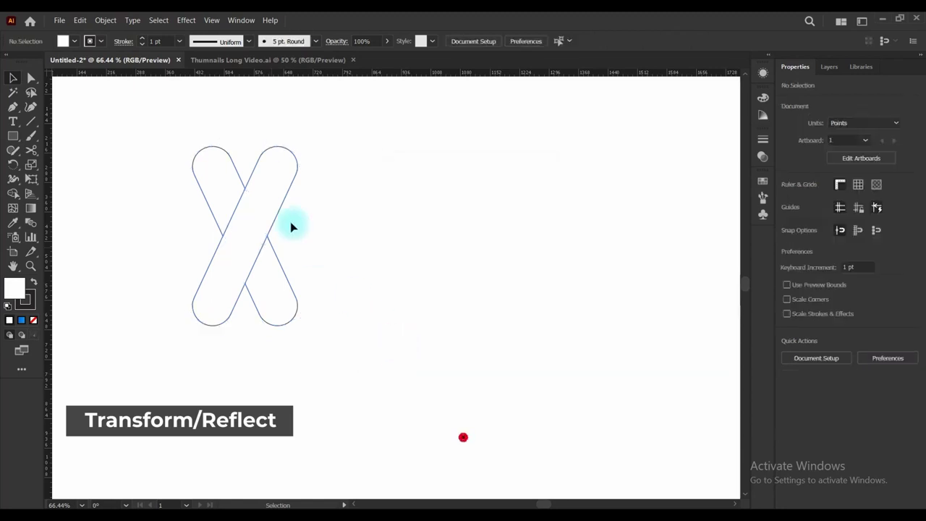
drag(288, 154, 222, 150)
click(296, 189)
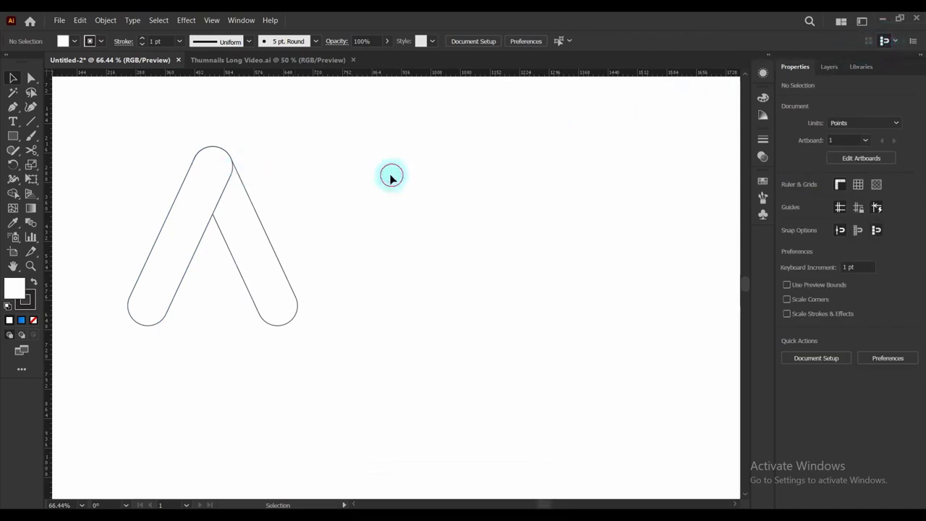
Examine at closer zoom how the two capsules overlap at their shared rounded top
click(257, 230)
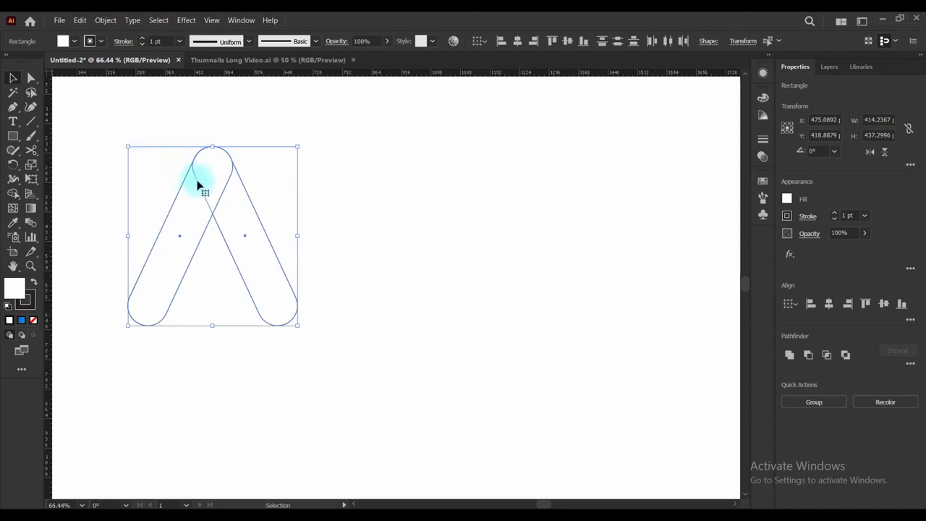
key(ctrl+space)
drag(186, 179, 234, 200)
drag(314, 217, 426, 234)
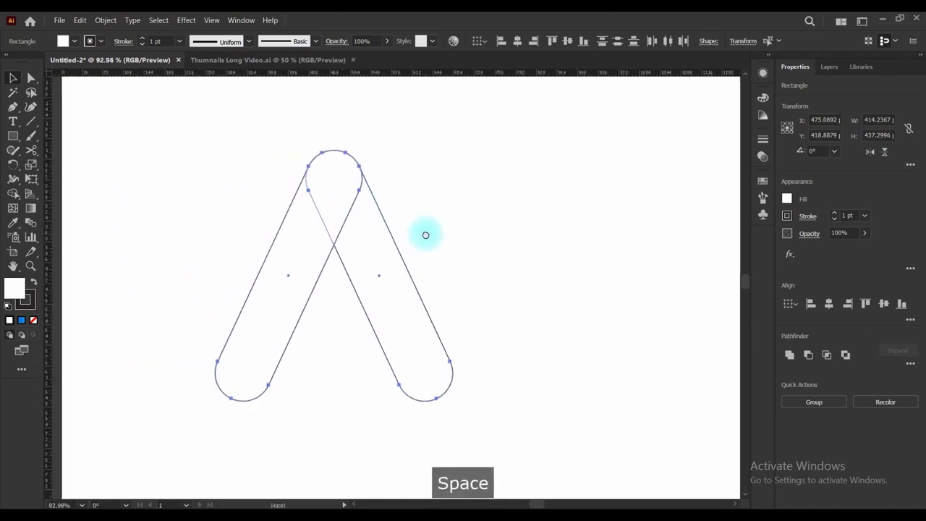
key(ctrl+space)
drag(343, 237, 360, 239)
click(425, 209)
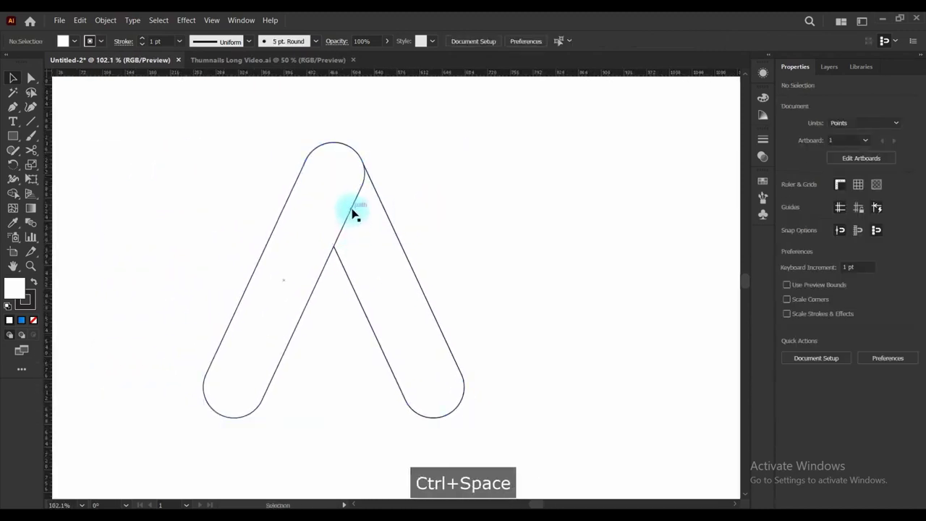
drag(222, 115, 438, 236)
click(432, 233)
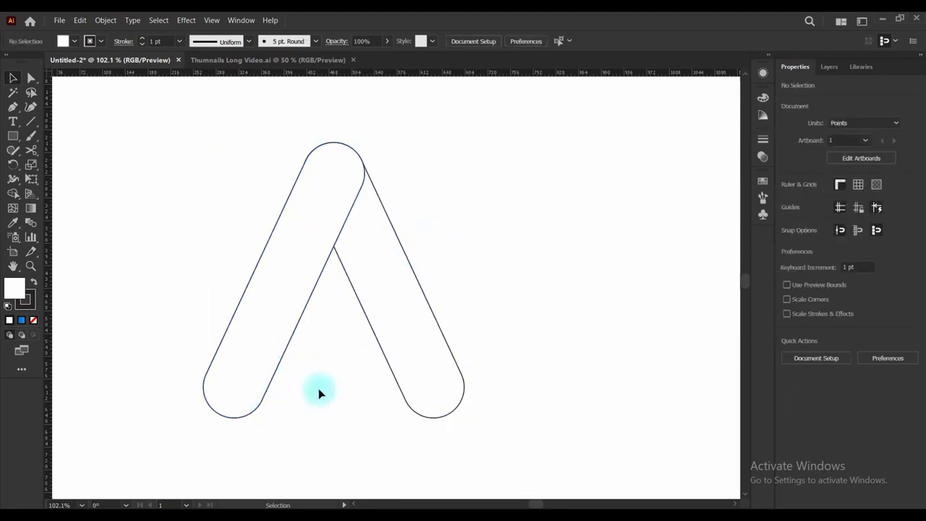
click(291, 200)
click(542, 275)
Draw a horizontal Pen tool line about 405 pt long between the capsules' outer edges, just above their lower rounded ends
click(12, 106)
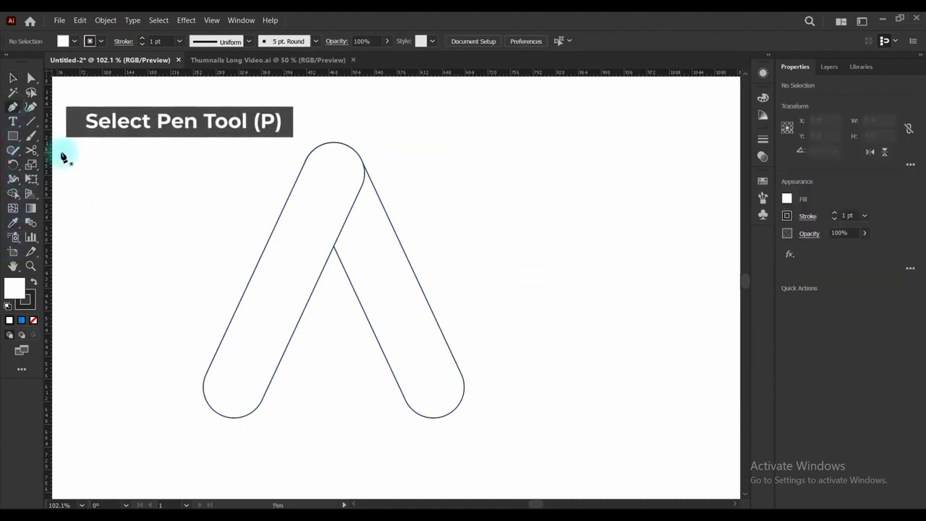
click(207, 374)
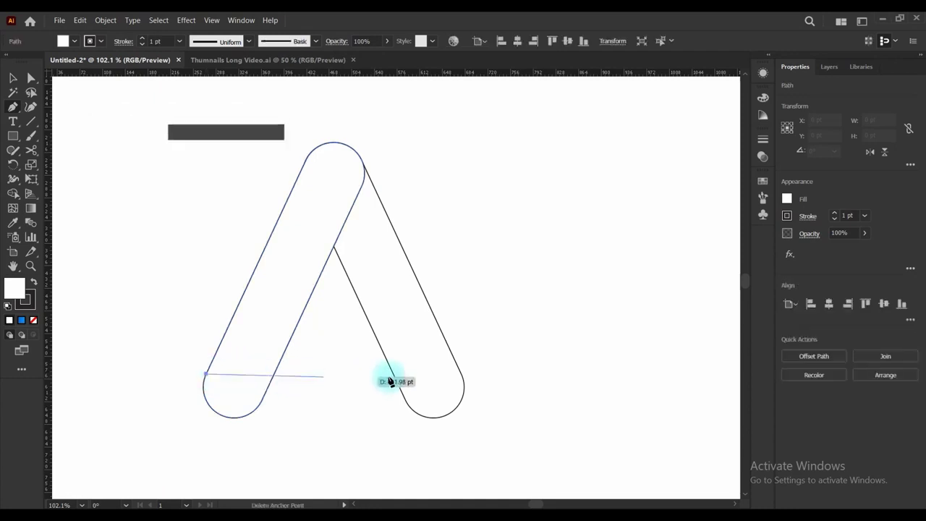
click(461, 375)
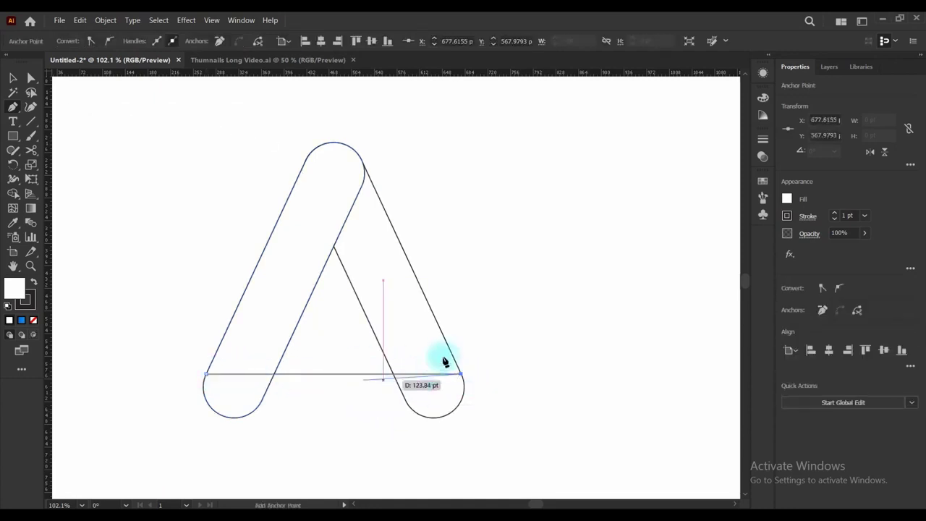
key(ctrl)
ctrl+click(474, 307)
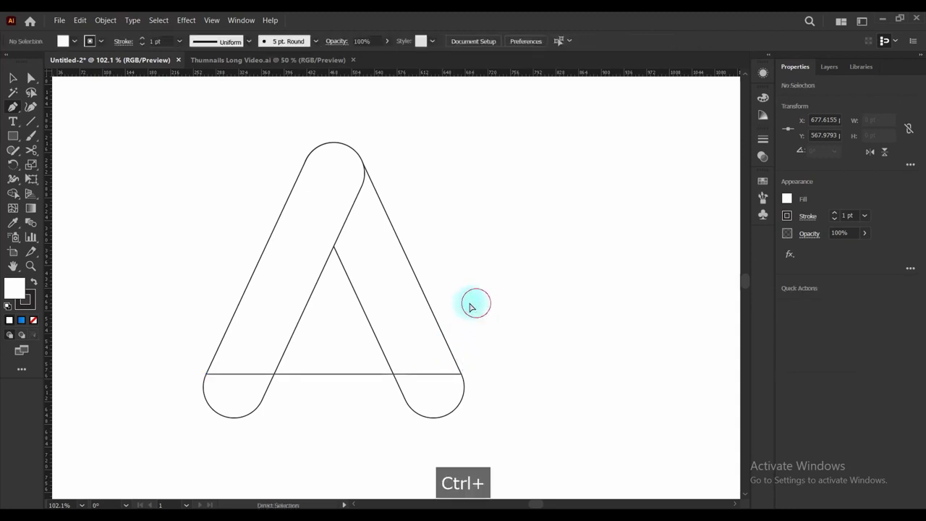
Draw a second, perfectly horizontal Pen tool line about 313 pt long above the first, between the capsules' outer edges
click(235, 312)
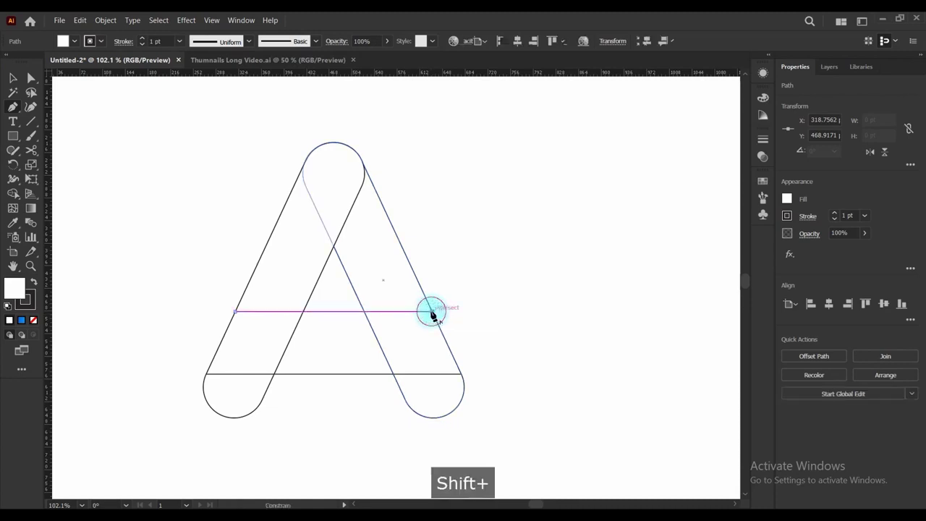
shift+click(432, 312)
ctrl+click(465, 316)
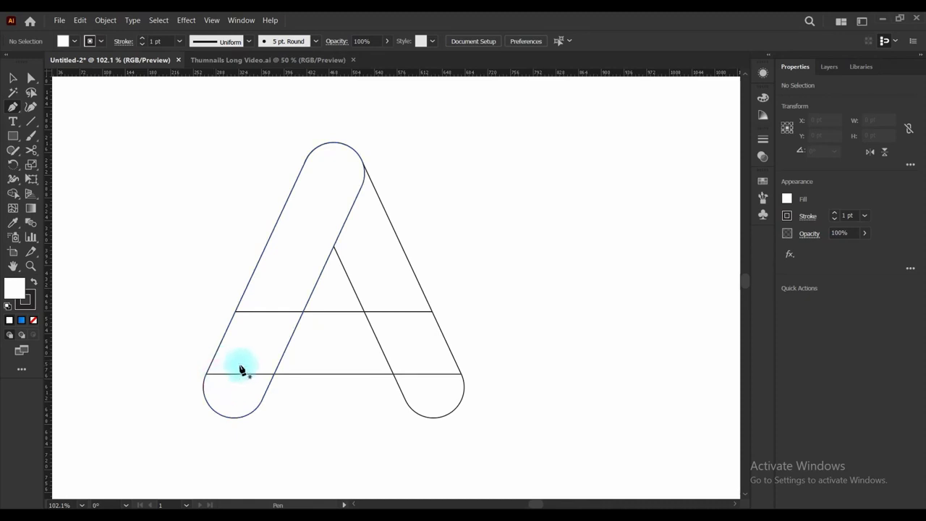
Bend the upper line with the Curvature tool into an S-wave about 104 pt high, dipping in the left leg and rising in the right
click(31, 106)
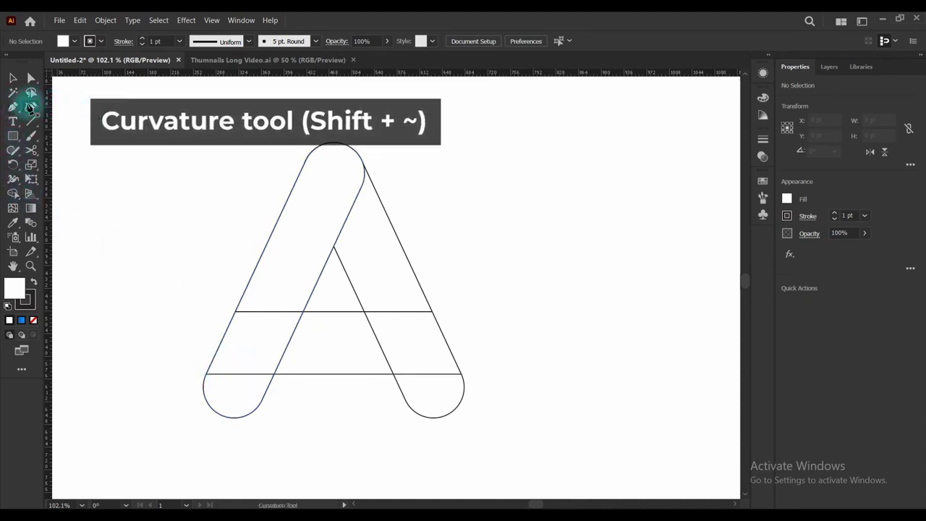
click(258, 315)
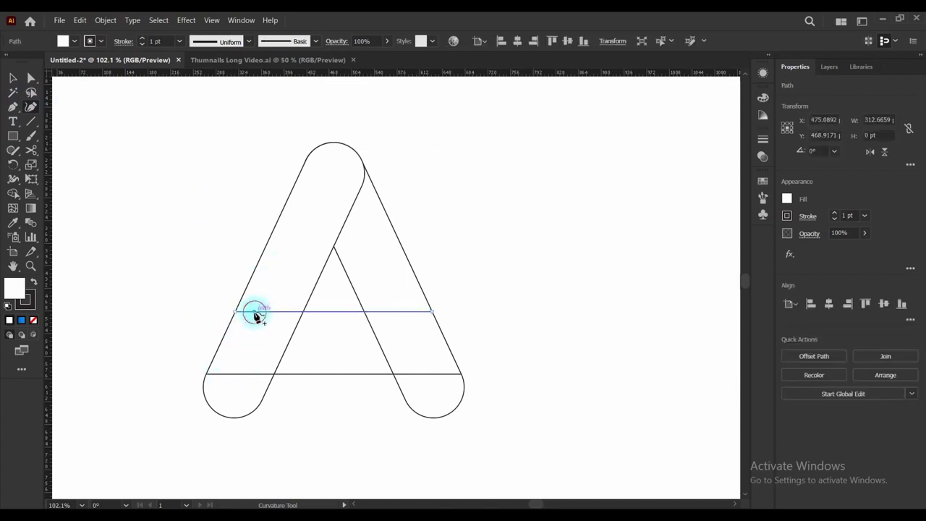
click(255, 312)
drag(255, 313, 248, 325)
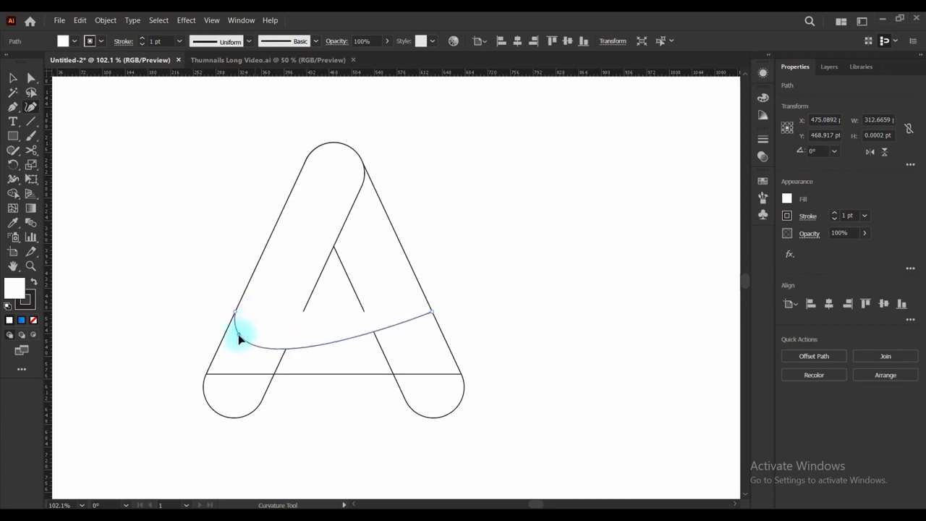
drag(238, 342, 237, 342)
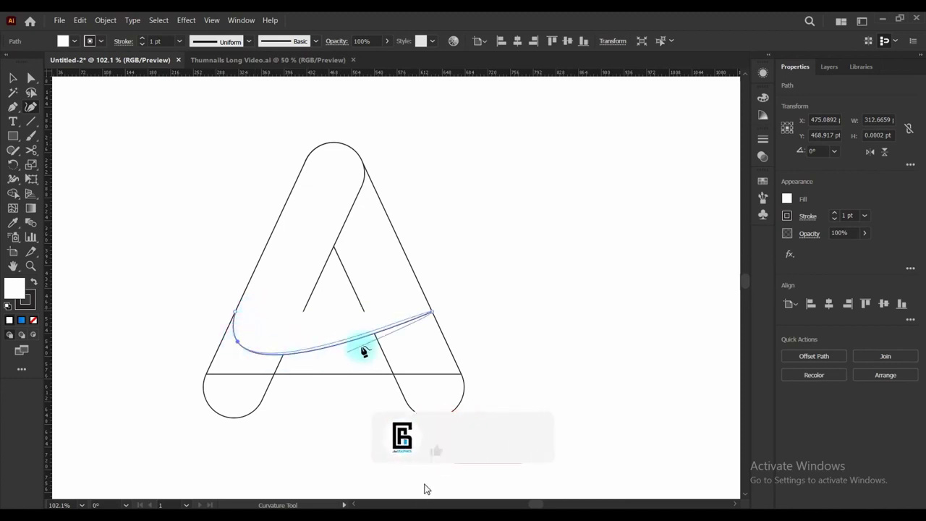
click(403, 324)
drag(406, 328, 406, 287)
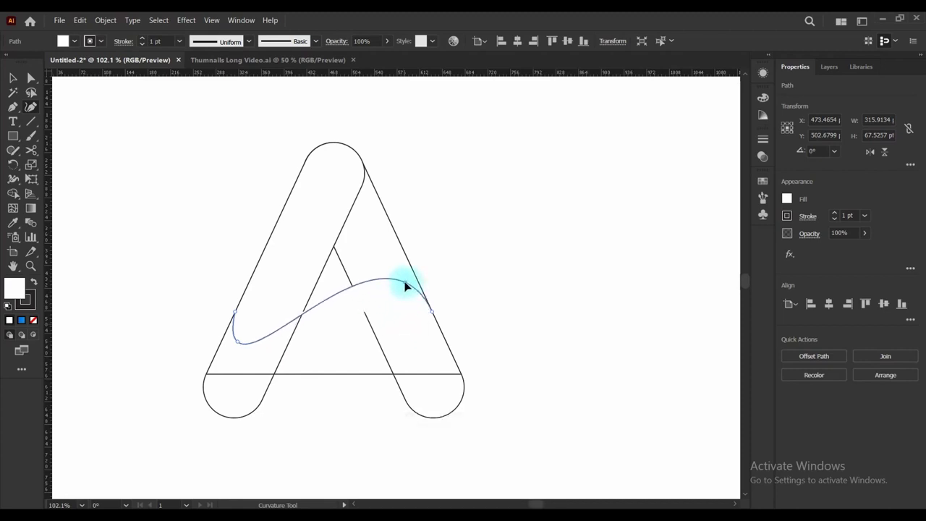
key(v)
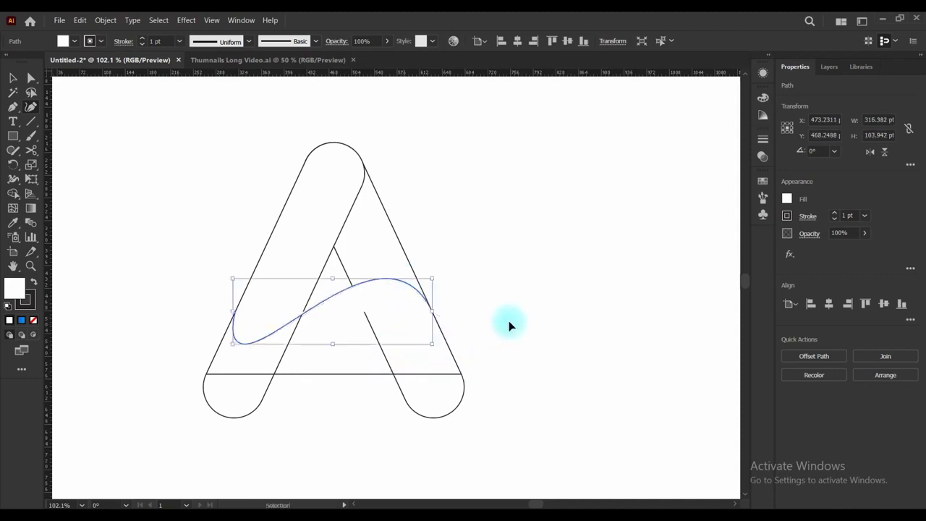
ctrl+click(508, 325)
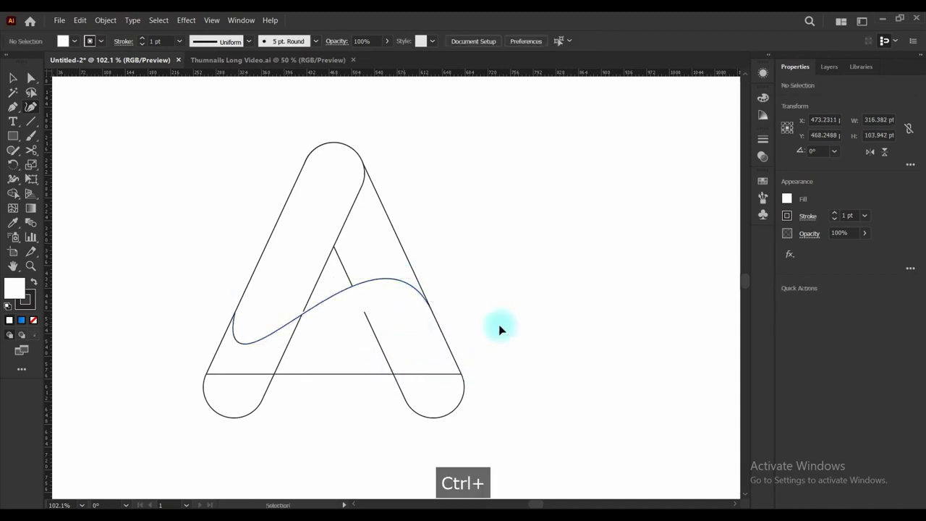
Try bending the lower horizontal line with the Curvature tool into an S-wave that follows the left leg's rounded end
click(231, 375)
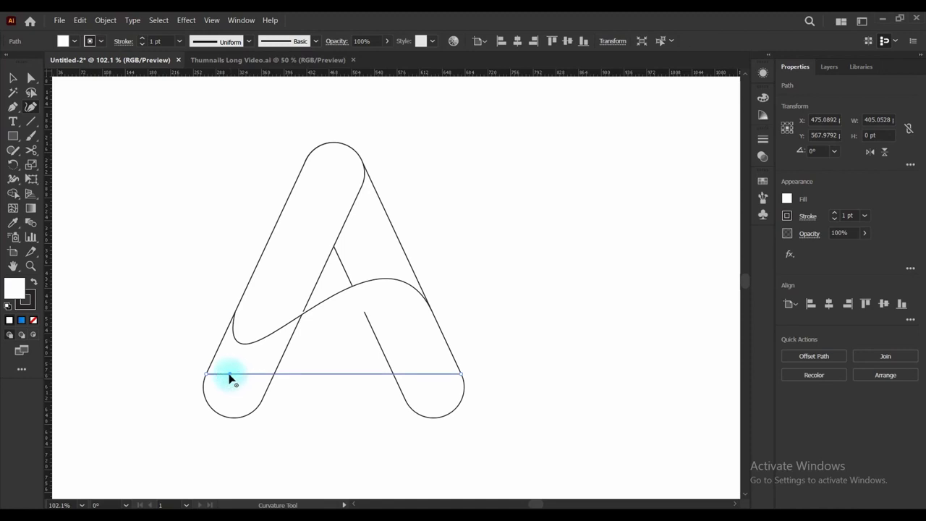
drag(231, 376, 205, 410)
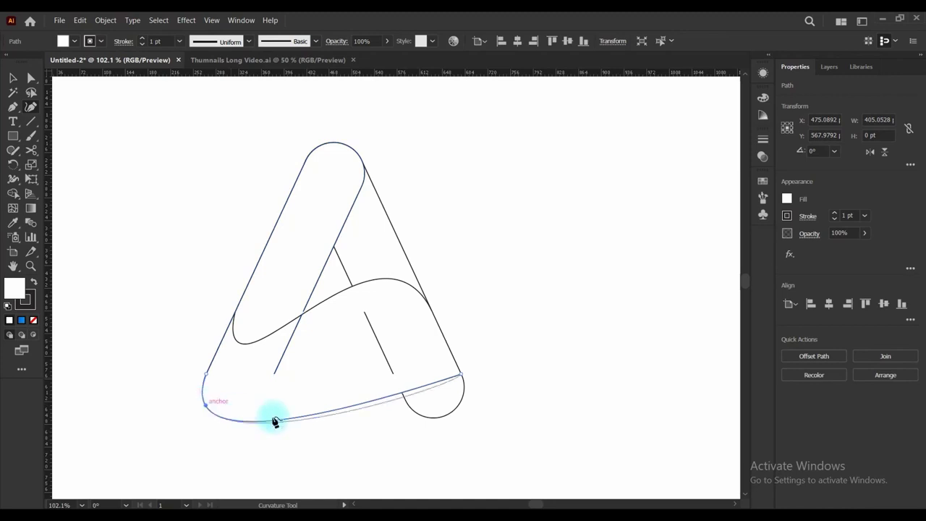
drag(384, 402, 427, 352)
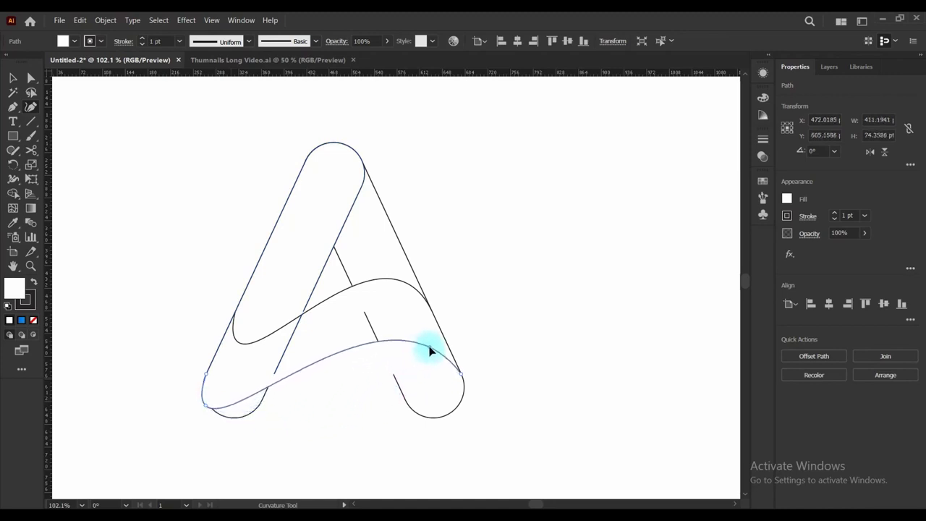
click(417, 332)
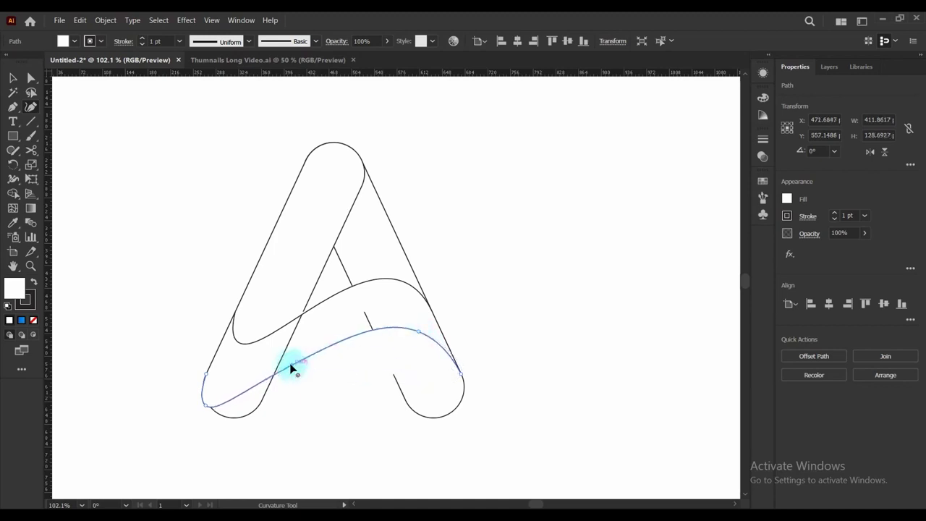
drag(292, 365, 269, 427)
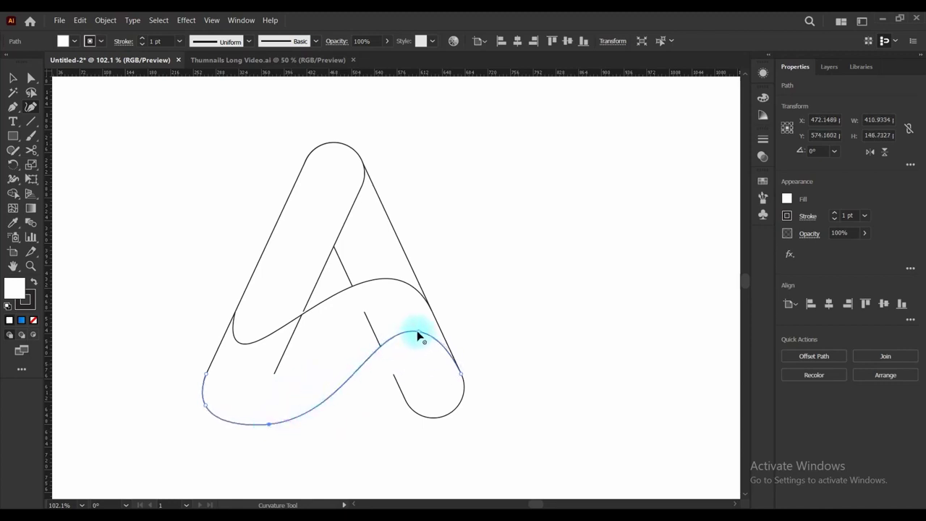
drag(418, 334, 401, 335)
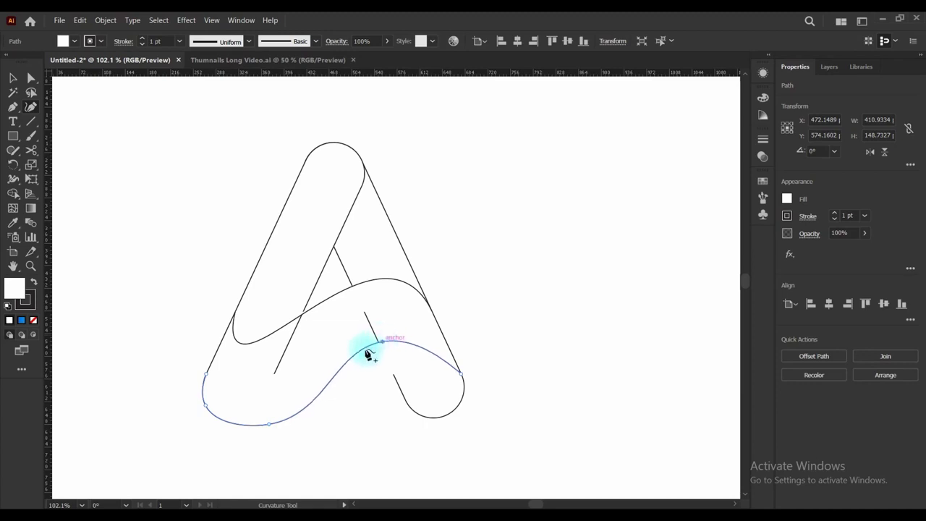
Undo the trial bends of the lower line
key(Delete)
key(ctrl+z)
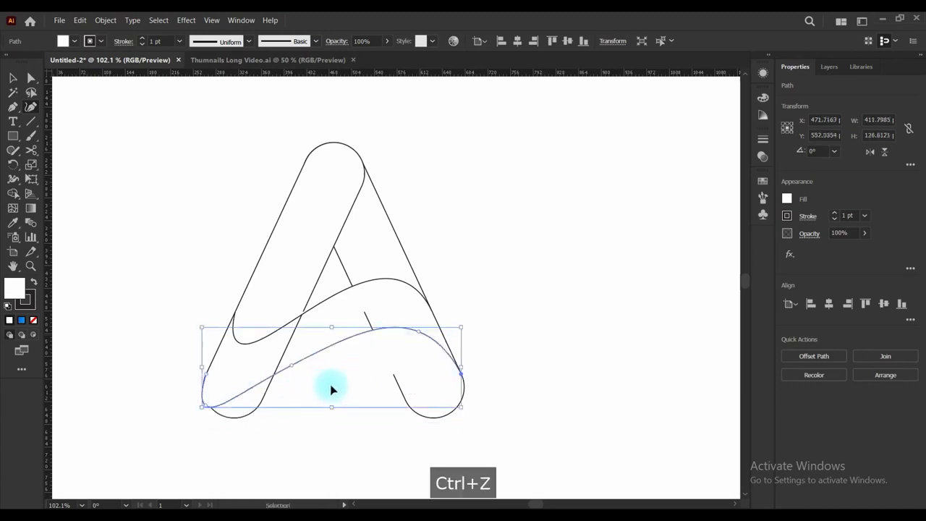
key(ctrl+z)
key(ctrl+z)
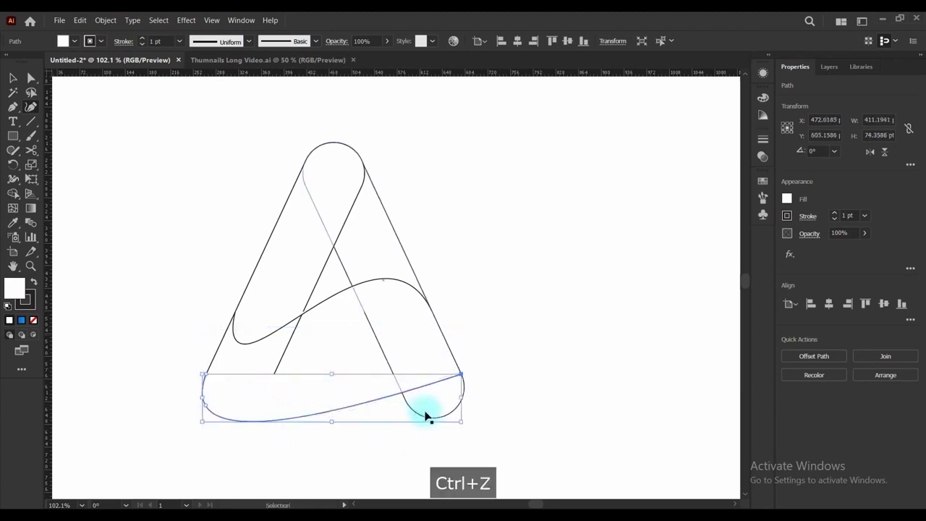
key(ctrl+z)
key(ctrl+z)
key(ctrl+z)
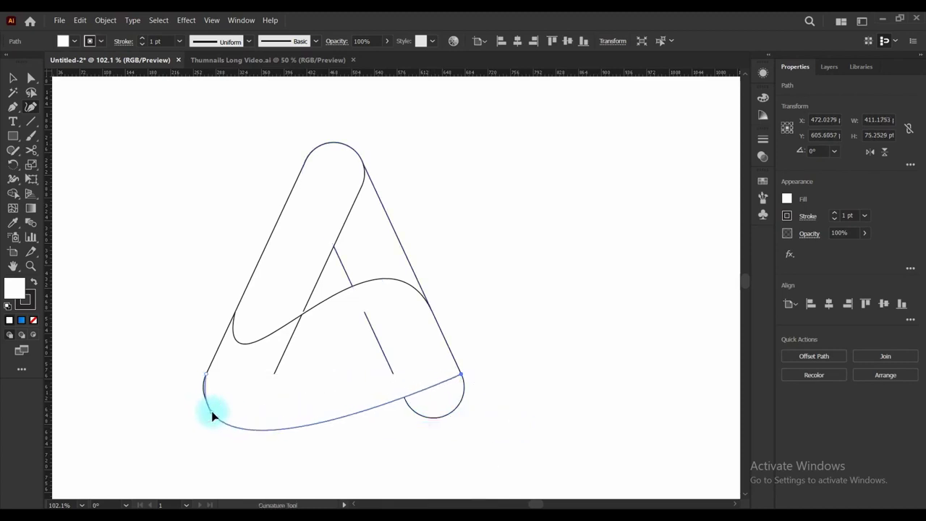
Bend the lower line into an S-wave that dips just inside the left leg's rounded end and crests in the right leg
drag(212, 416, 231, 424)
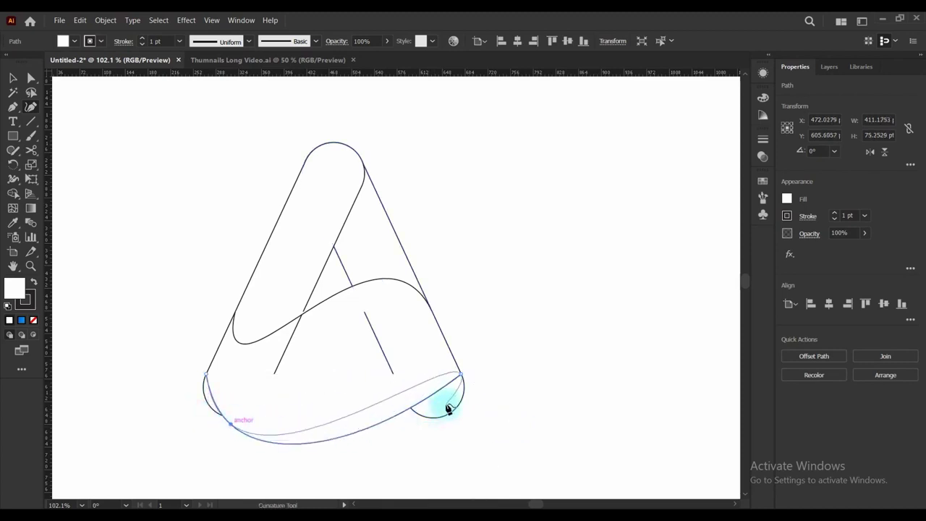
drag(428, 398, 418, 344)
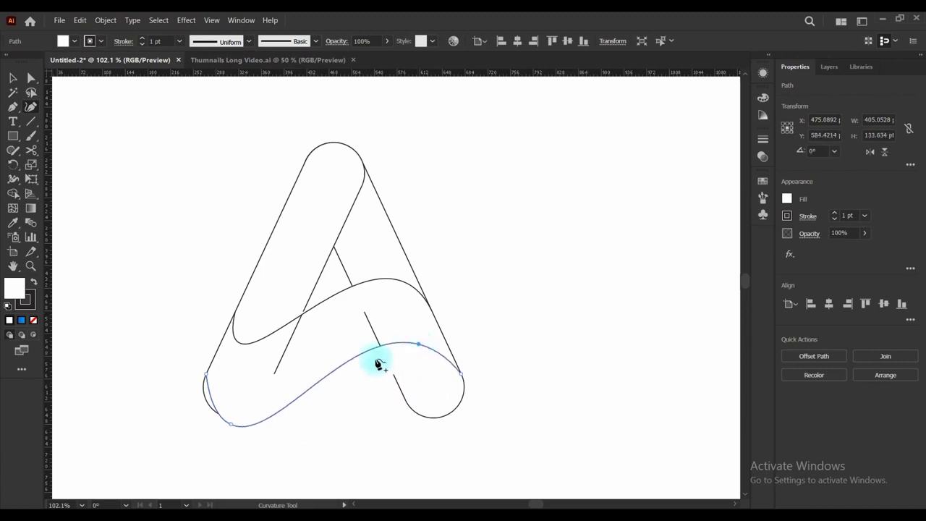
mouse_move(228, 426)
mouse_down()
mouse_move(211, 415)
mouse_move(219, 414)
mouse_up()
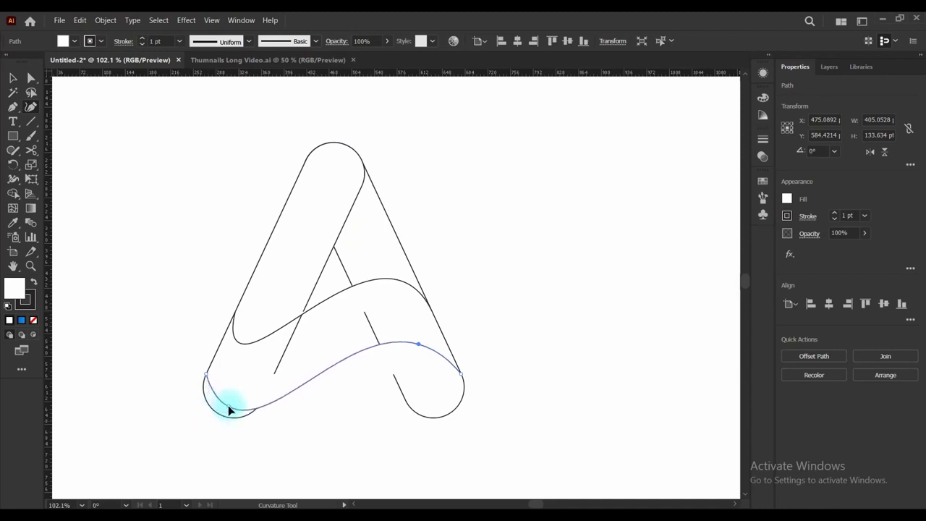
drag(234, 413, 225, 409)
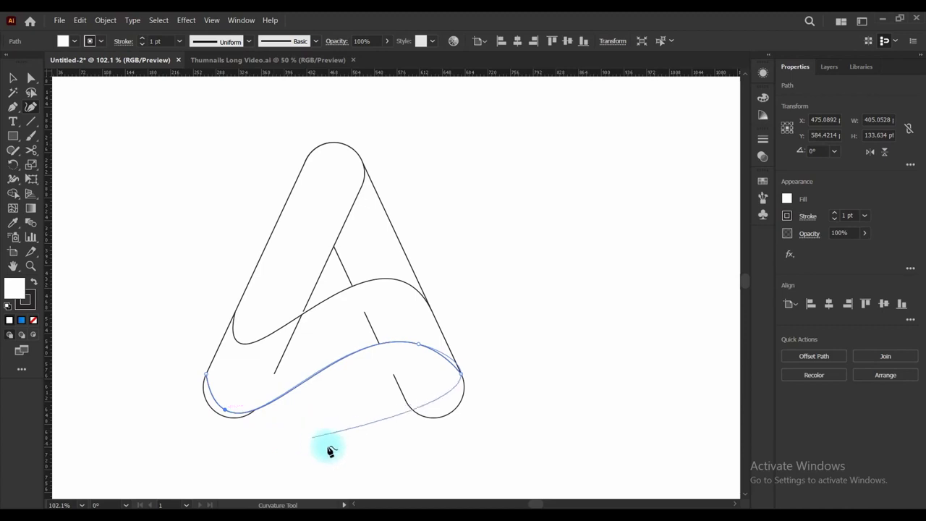
ctrl+click(346, 420)
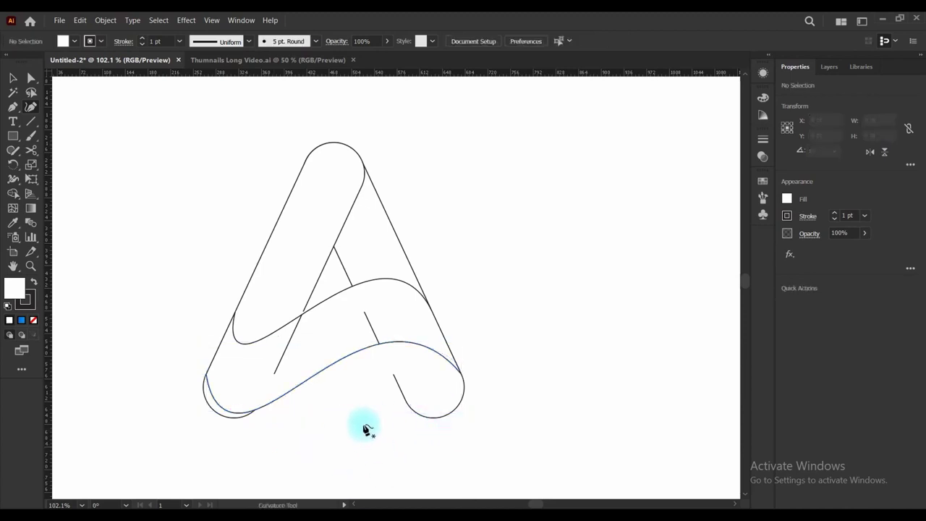
Draw a slightly rising Pen tool line about 359 pt wide between the legs' outer edges, starting and ending between the two waves
click(11, 109)
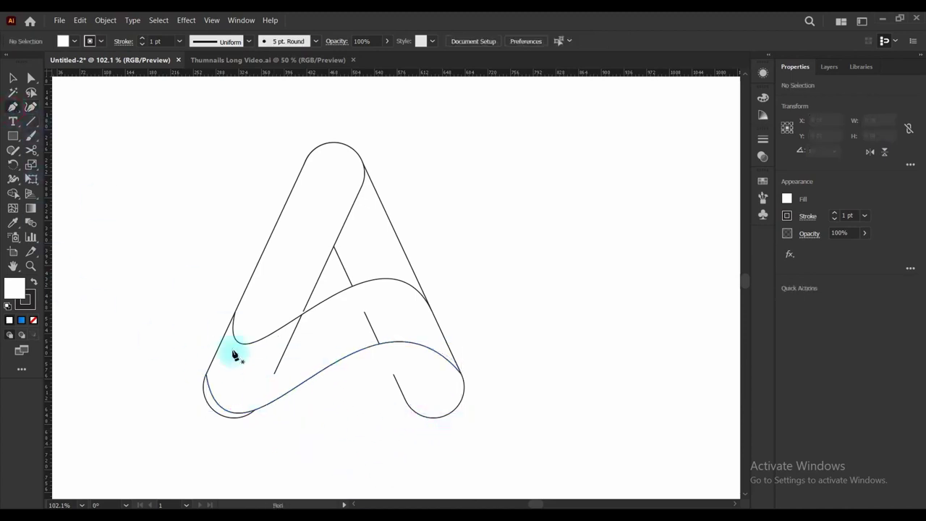
click(215, 355)
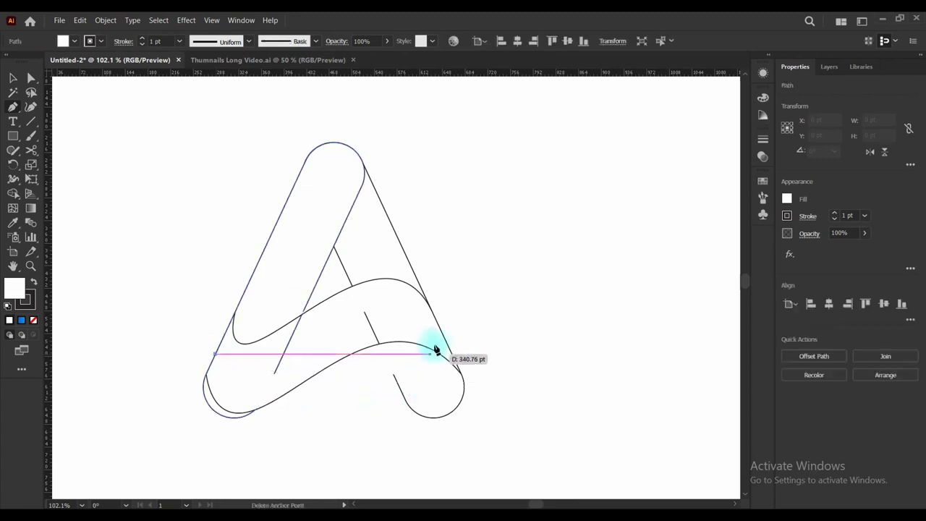
drag(441, 331, 2, 171)
Bend the middle line with the Curvature tool into an S-wave running between the upper and lower waves
click(31, 106)
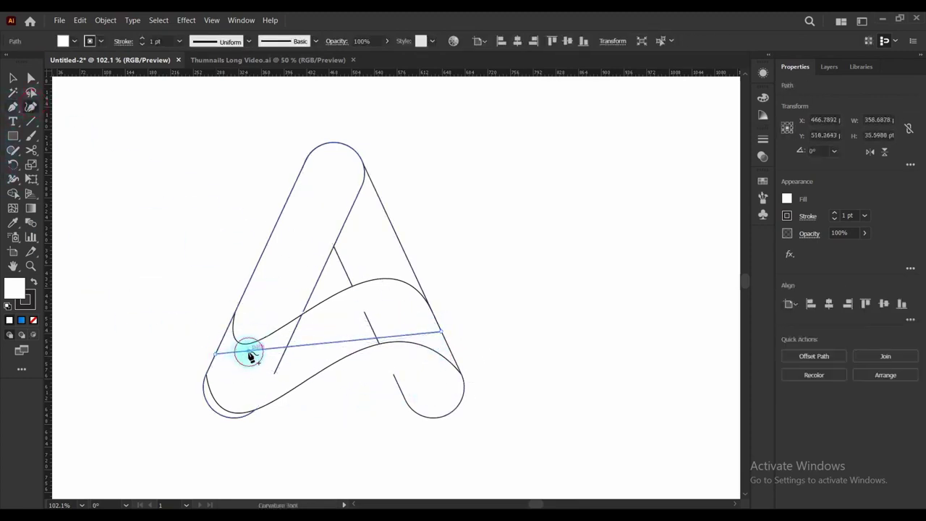
drag(248, 355, 225, 376)
drag(399, 357, 414, 316)
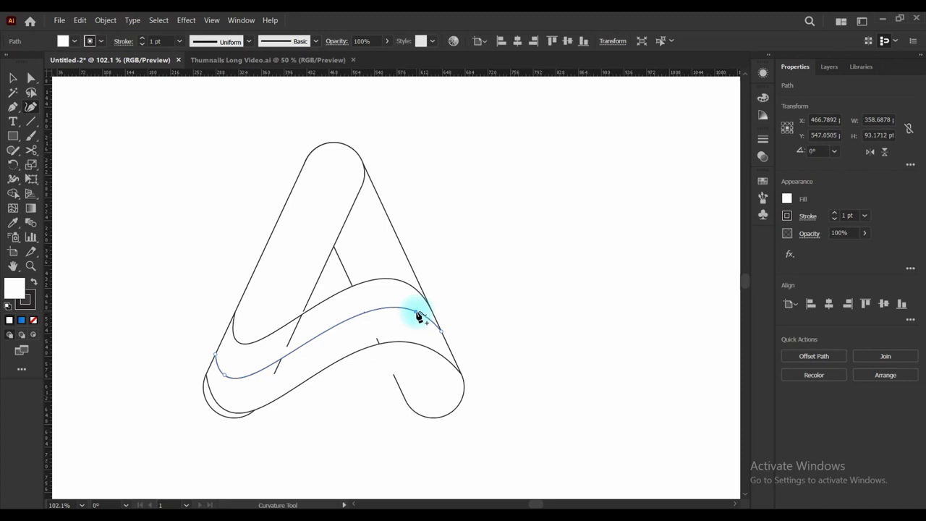
ctrl+click(488, 288)
Draw a horizontal Pen tool line about 33 pt long below the rounded top, from the left bar's inner edge to the right bar's outer edge
scroll(420, 362, up, 4)
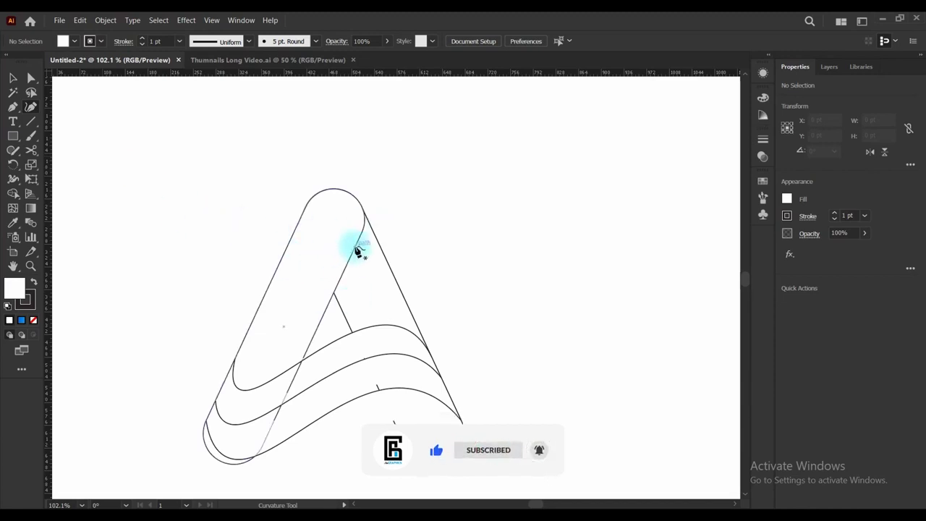
scroll(360, 250, up, 5)
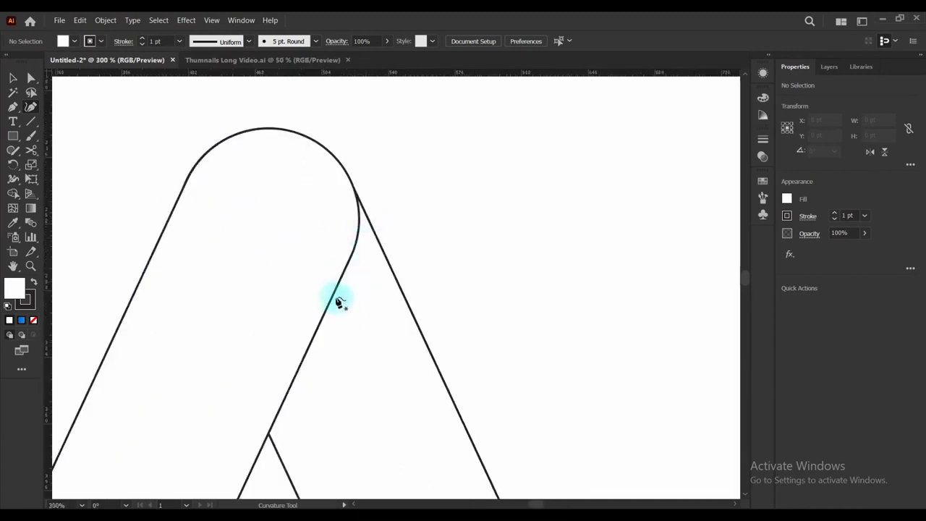
click(12, 108)
click(339, 284)
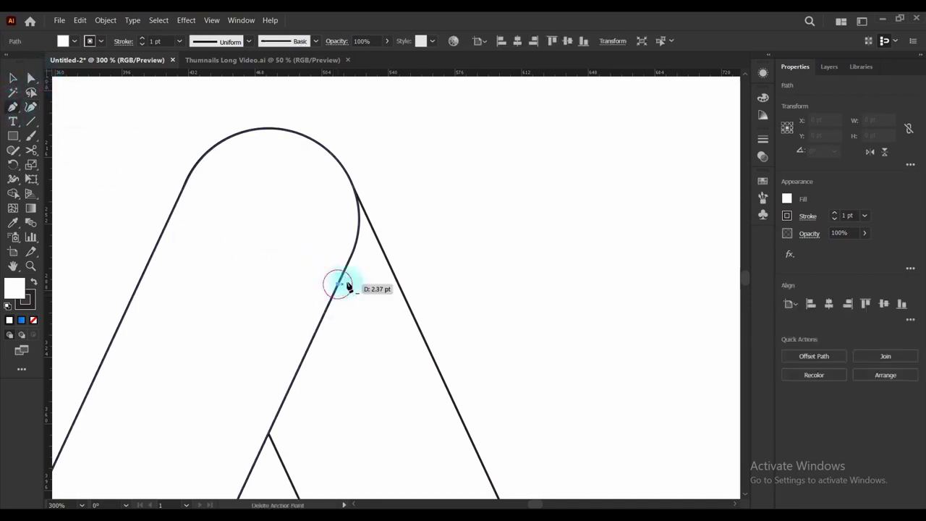
drag(346, 286, 400, 283)
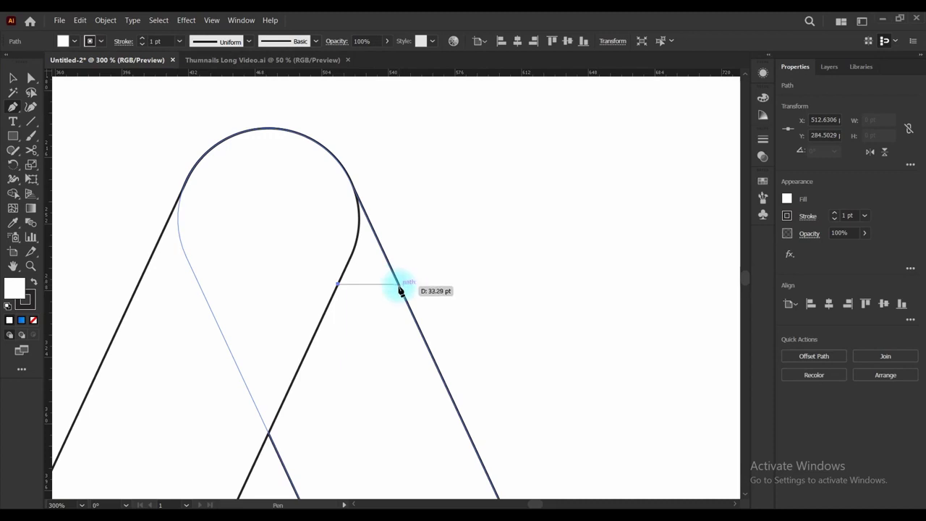
shift+click(399, 283)
Bend the short line upward into an arch about 12 pt high and pull its right end's handle up along the right bar's edge
click(32, 109)
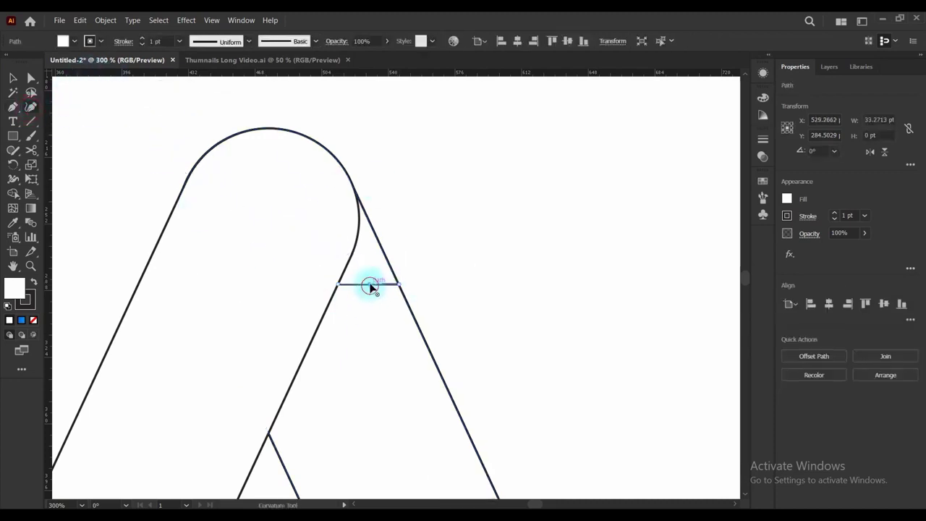
drag(370, 285, 372, 270)
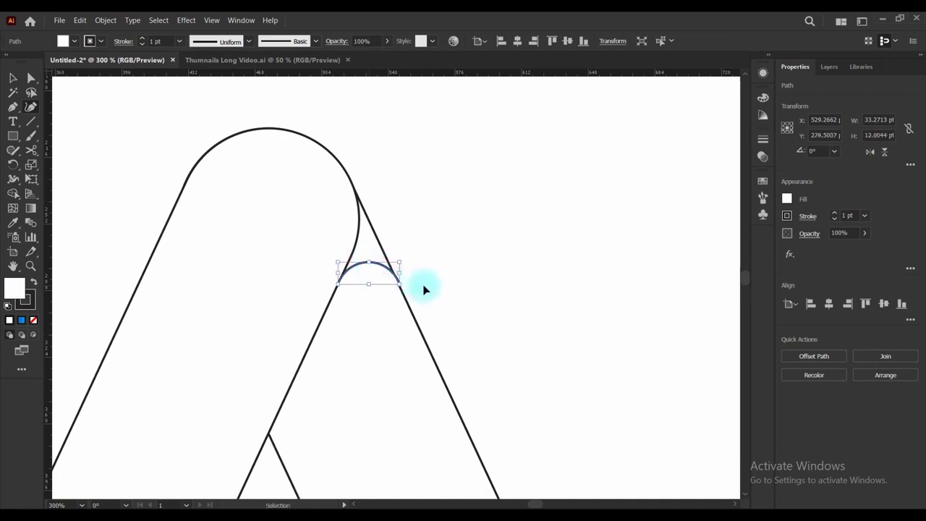
click(13, 79)
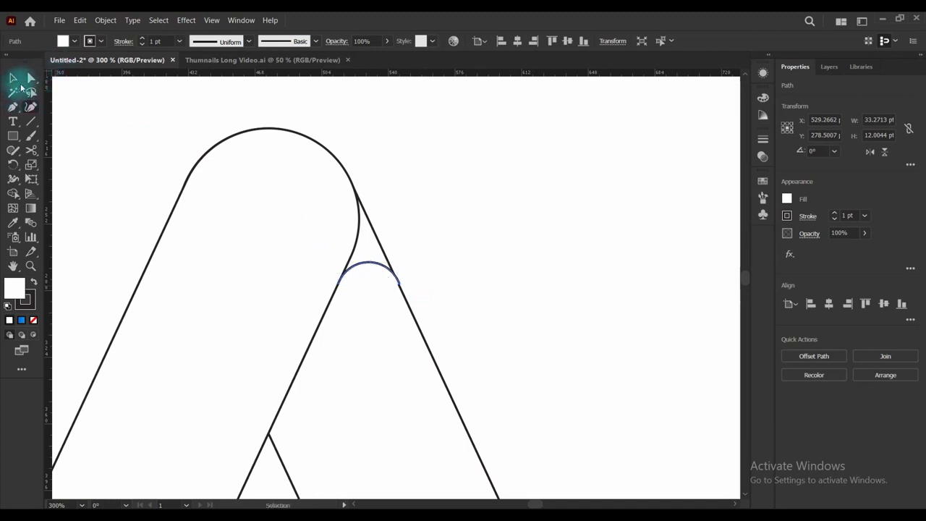
click(30, 78)
click(399, 276)
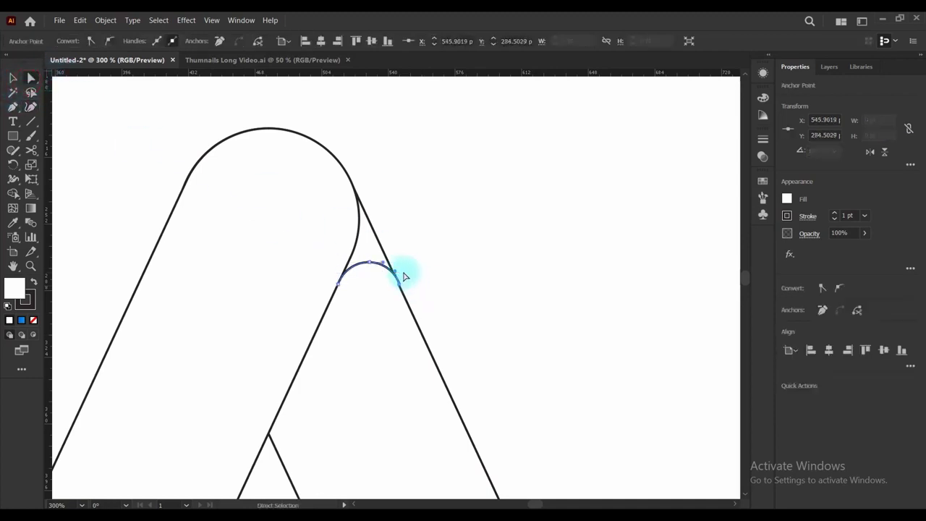
drag(396, 272, 387, 261)
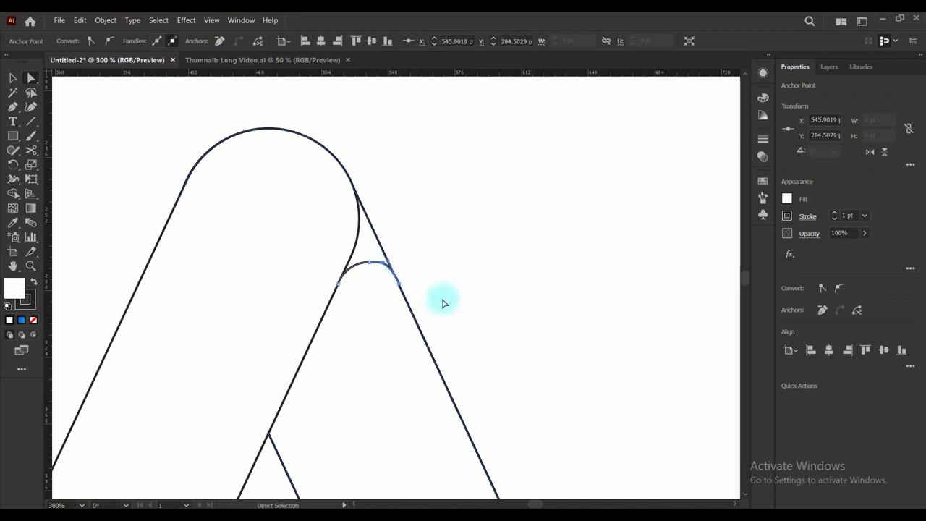
Remove the anchor point at the top of the small arch, keeping its two end points connected
click(338, 285)
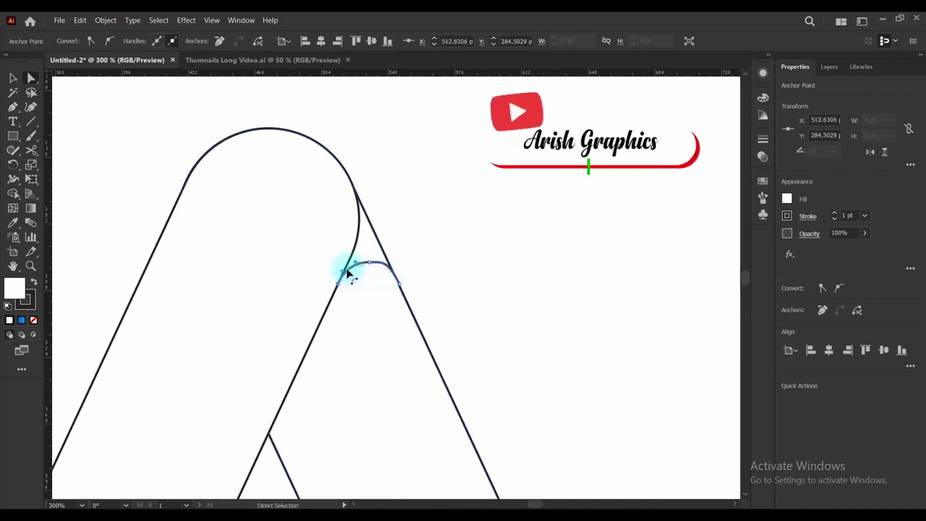
scroll(381, 273, up, 5)
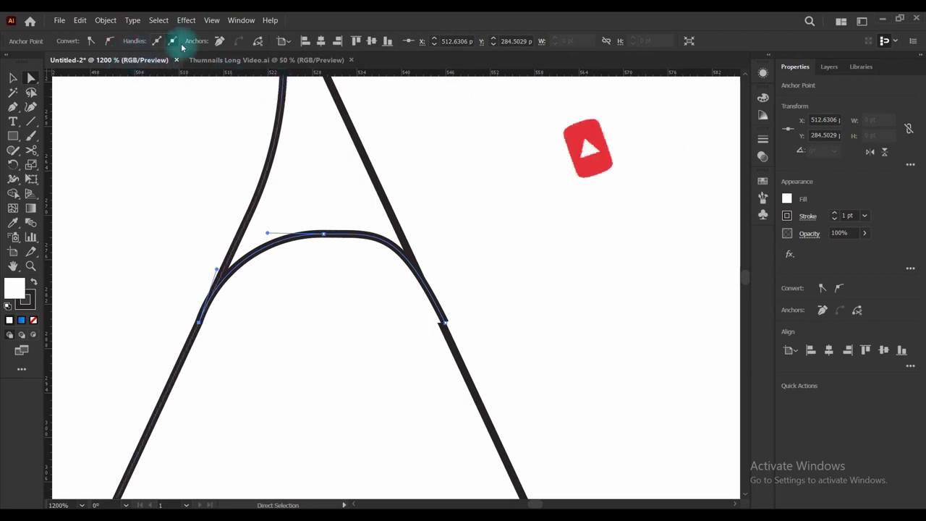
key(ctrl+z)
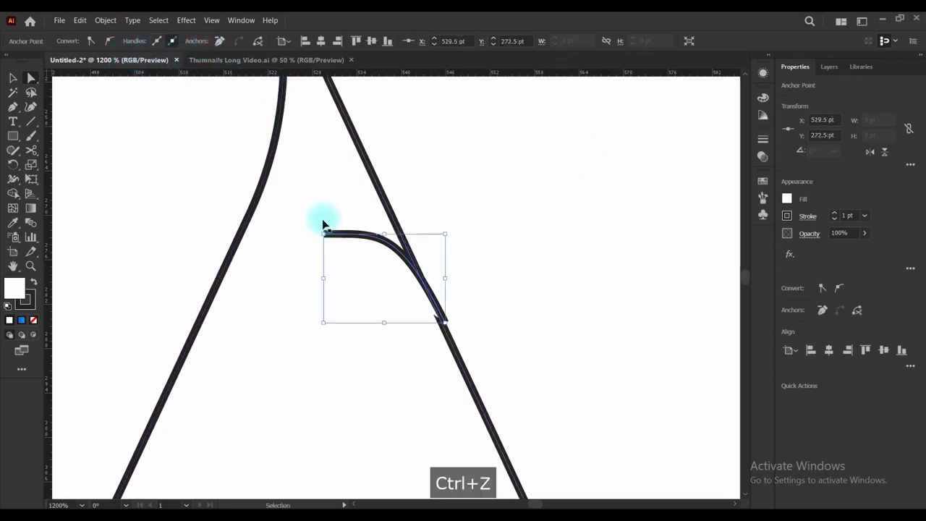
click(324, 235)
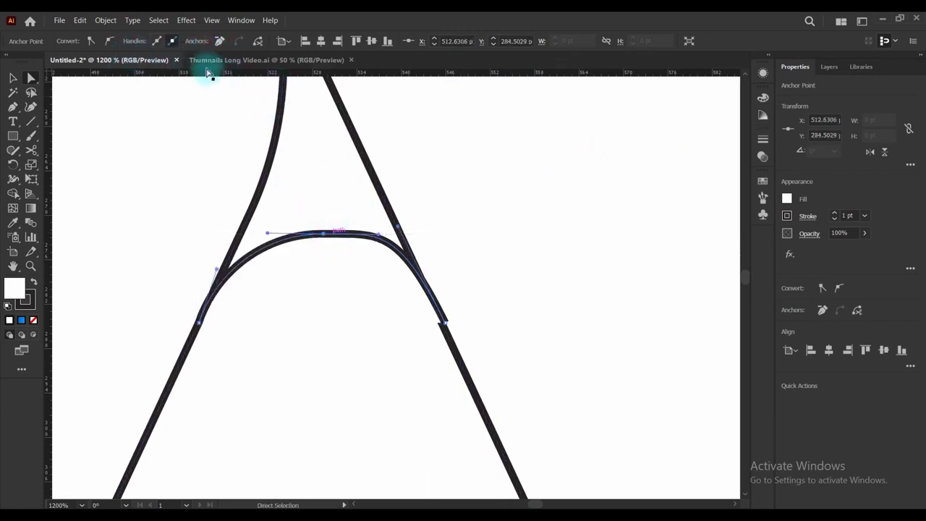
click(217, 41)
click(337, 266)
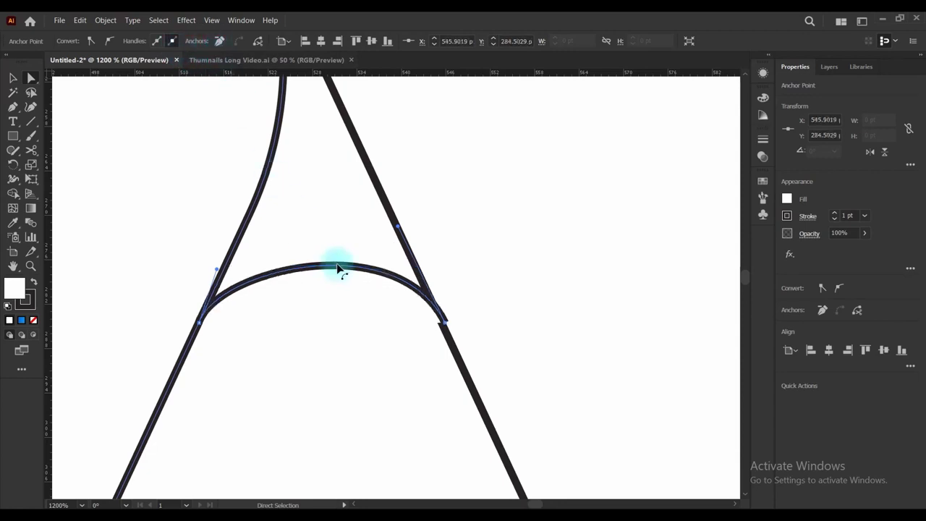
Extend the arch's left handle up along the left bar's inner edge and move its right end point onto the right bar's outer edge
click(235, 273)
drag(216, 271, 242, 227)
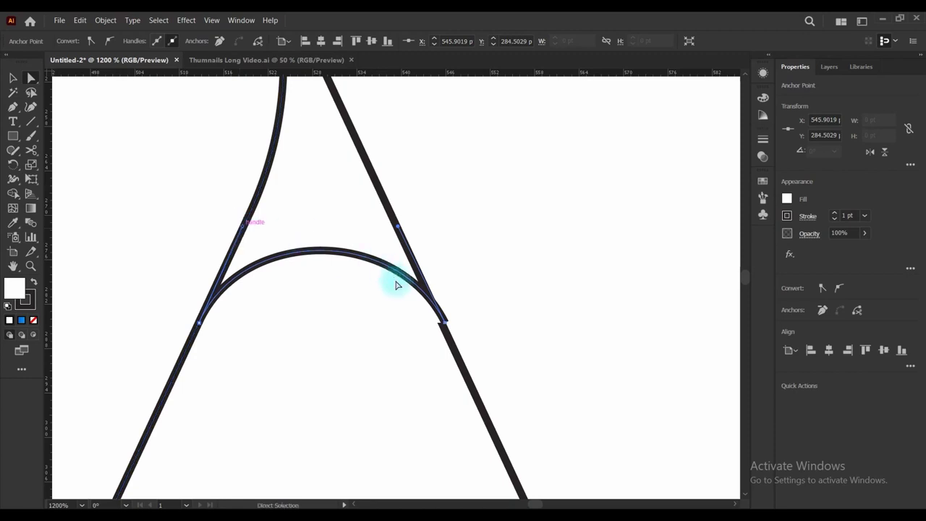
scroll(449, 333, up, 6)
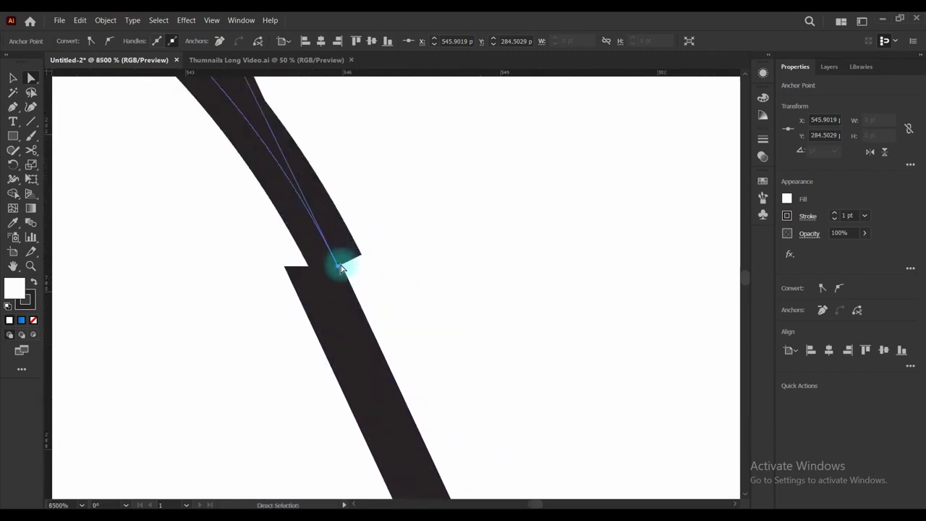
drag(338, 269, 325, 264)
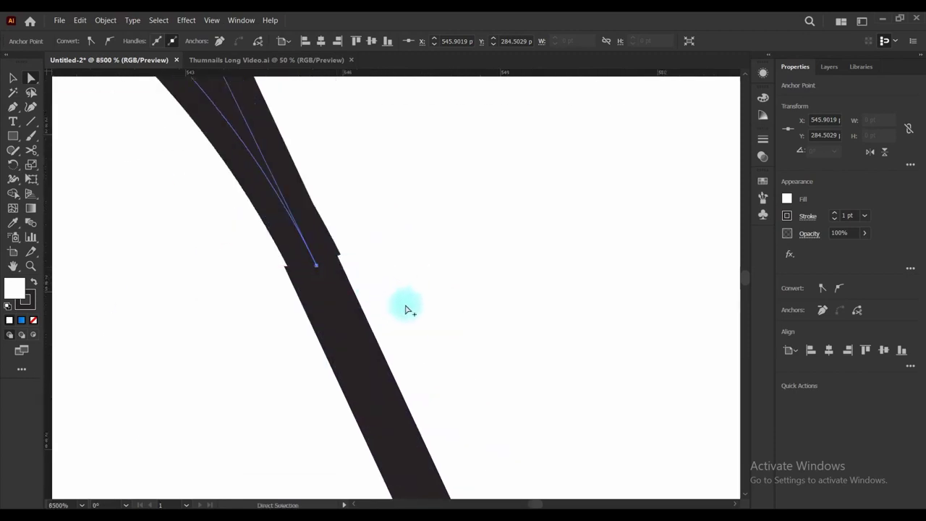
Deselect the small arch joining the two bars and switch to the Pen tool
scroll(415, 319, down, 6)
scroll(417, 318, down, 5)
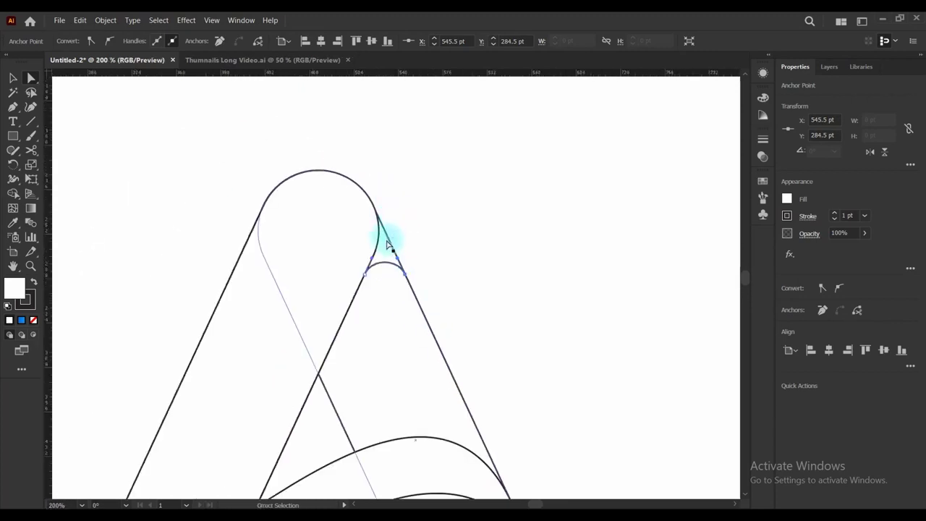
scroll(393, 161, down, 1)
scroll(308, 304, down, 1)
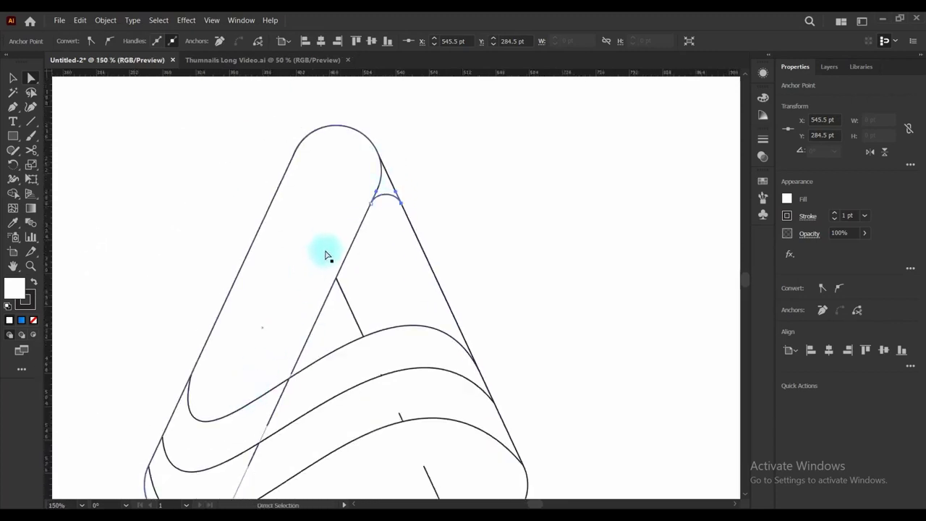
scroll(326, 255, down, 1)
click(477, 224)
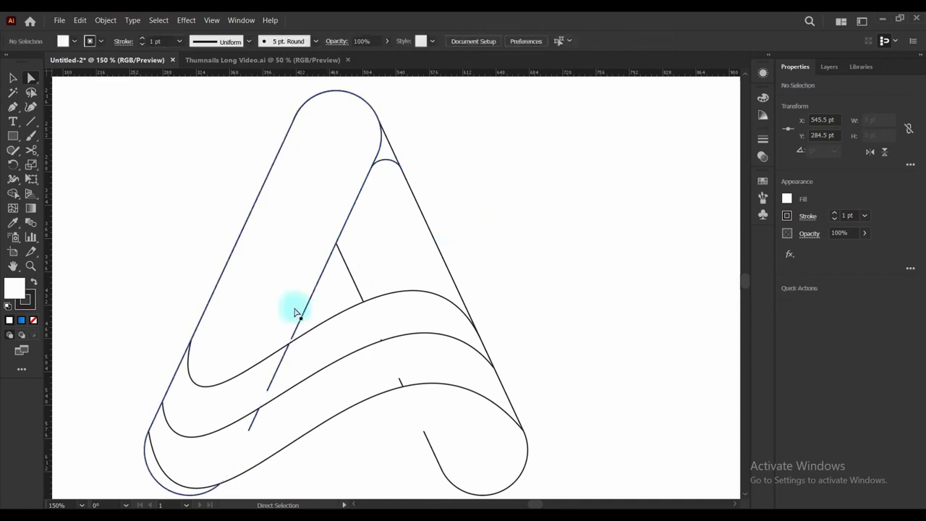
click(13, 108)
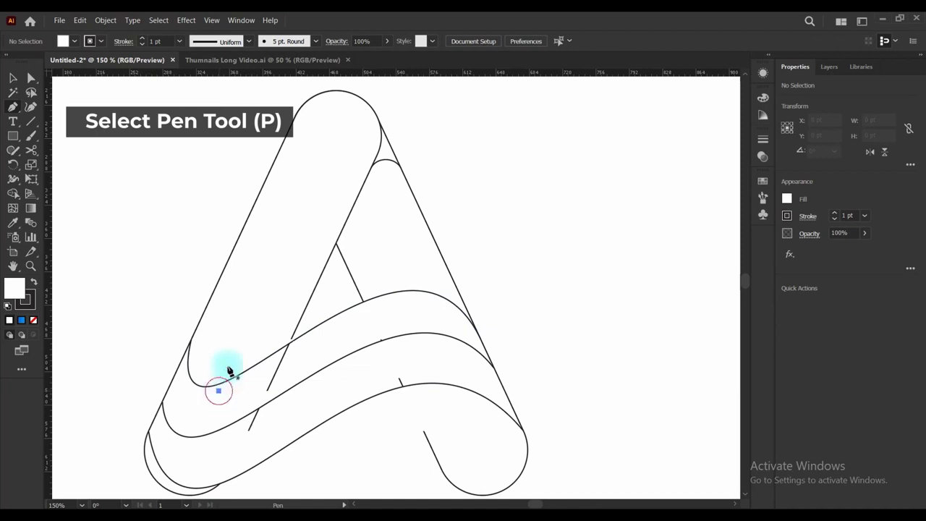
key(ctrl+z)
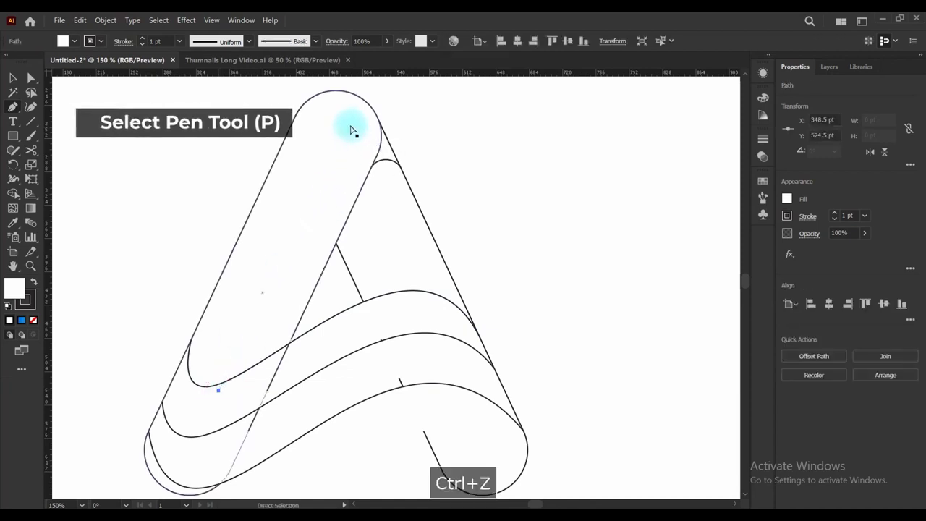
click(199, 398)
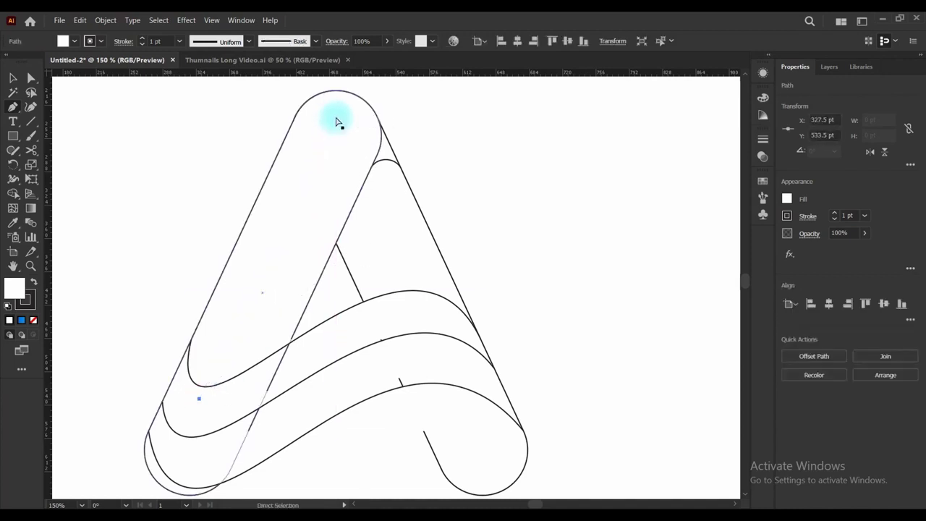
key(ctrl+z)
click(207, 396)
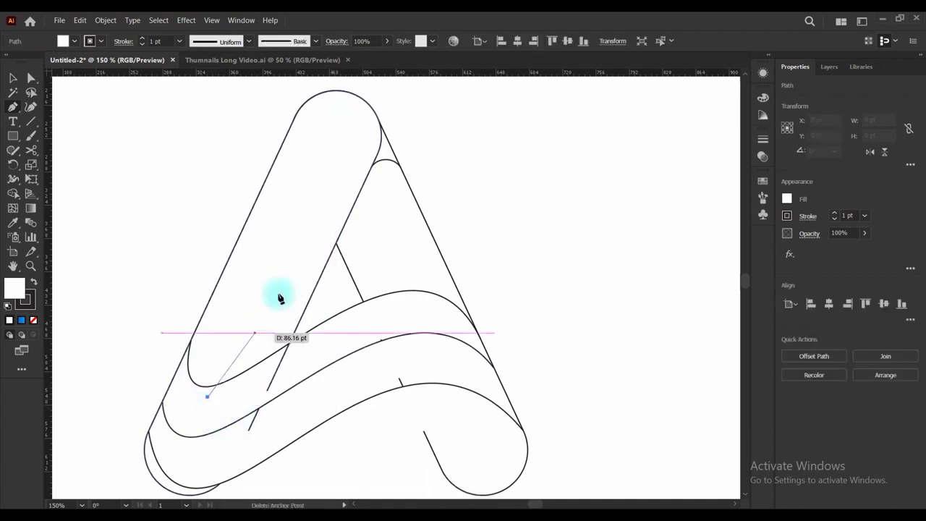
key(ctrl+z)
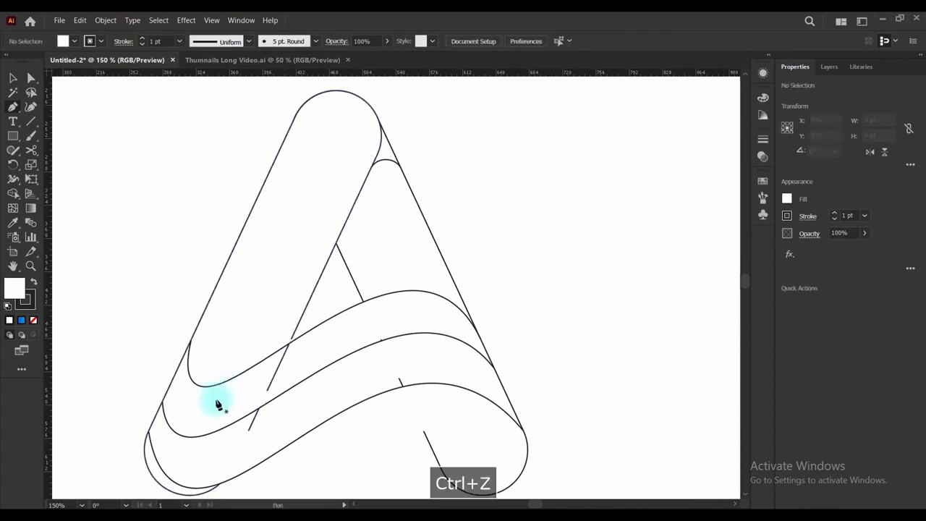
Draw a path from the upper band's lower-left bend about 303 pt up inside the left bar, then about 59 pt horizontally to the right bar's outer edge
click(215, 398)
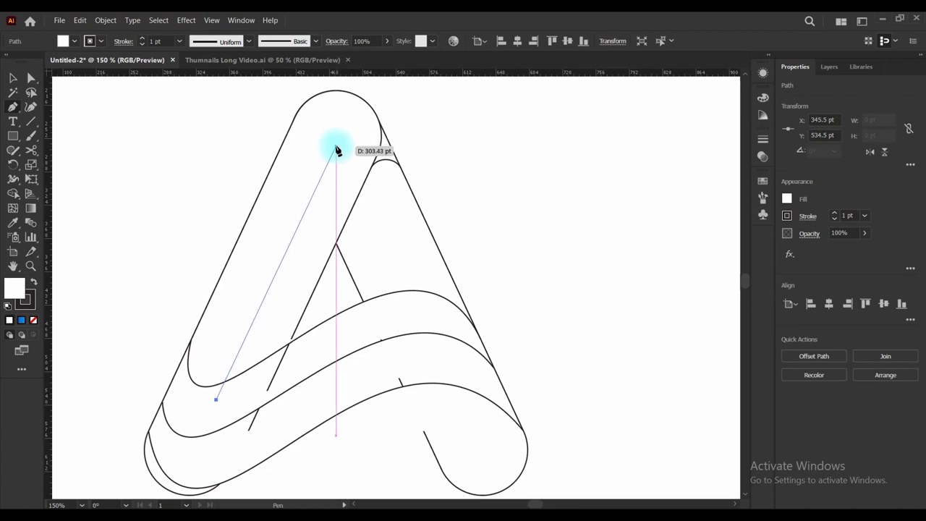
click(335, 146)
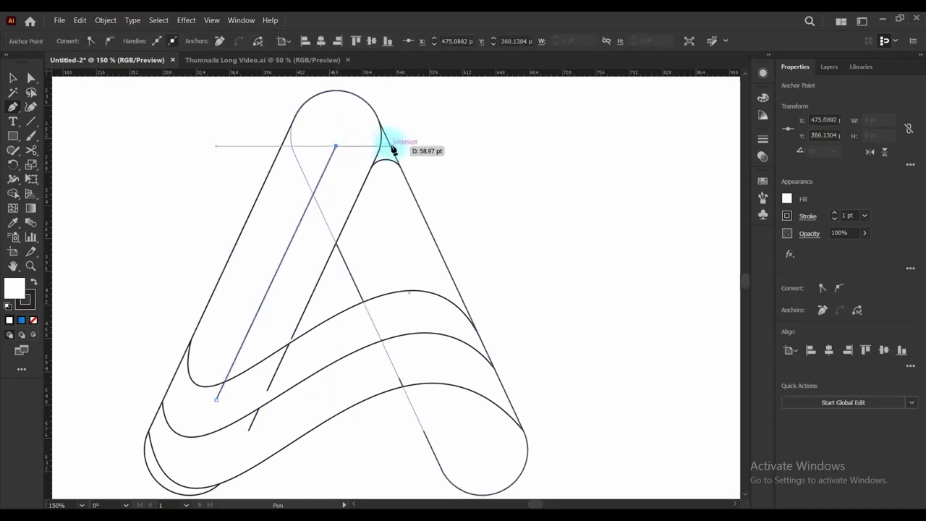
shift+click(389, 146)
Bend the path's short horizontal segment upward into an arch about 20 pt high with the Curvature tool, and deselect the path
key(ctrl+plus)
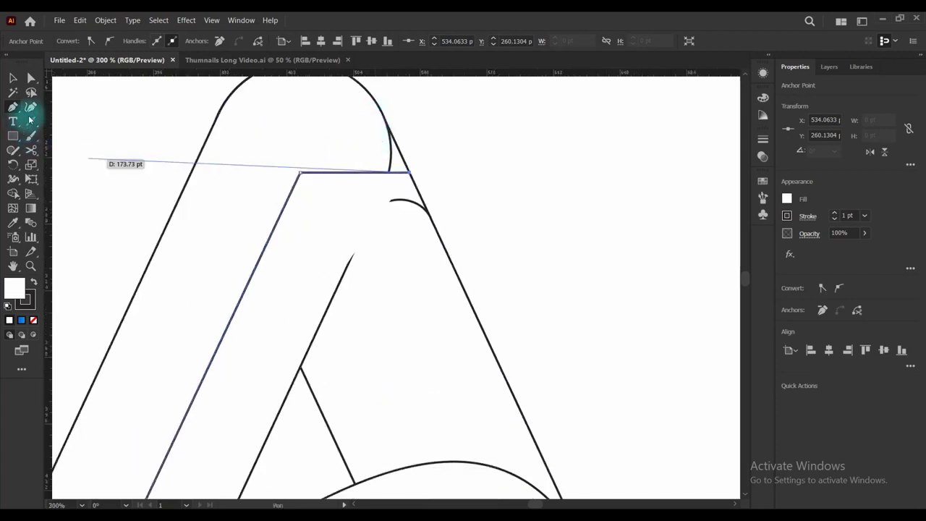
click(31, 107)
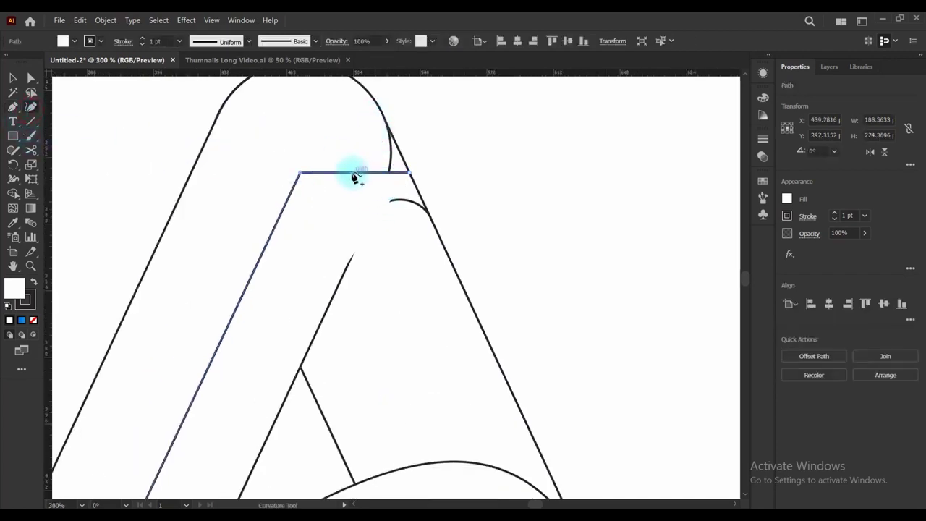
drag(352, 173, 366, 136)
scroll(465, 193, down, 2)
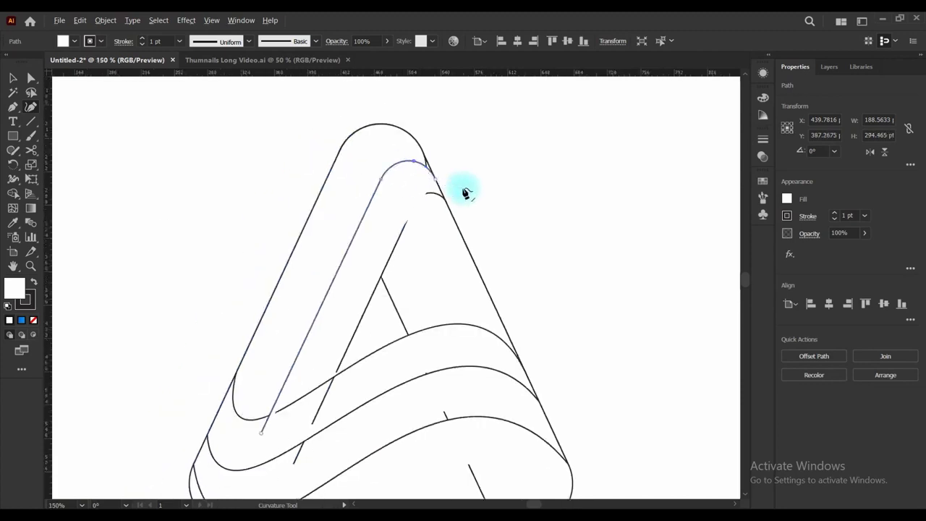
ctrl+click(505, 188)
scroll(475, 186, down, 2)
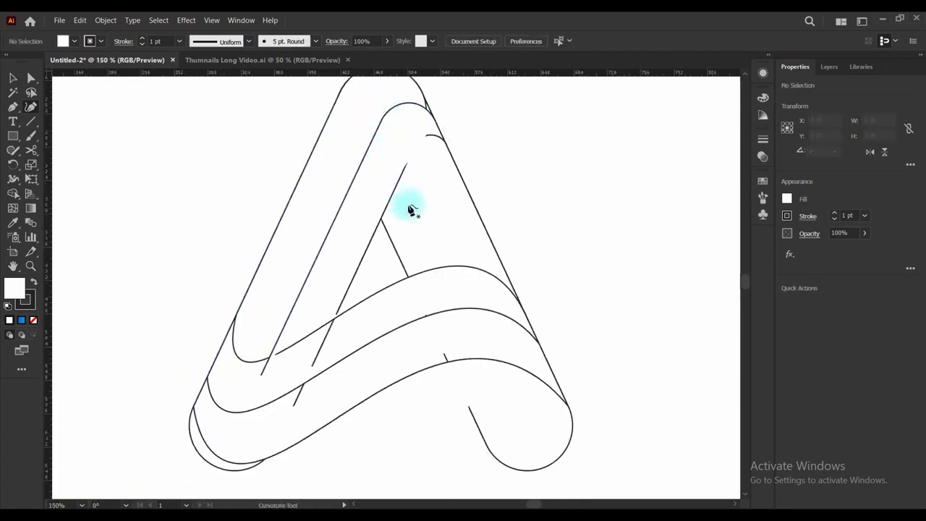
Set the fill of all the letter's shapes to None and deselect them
key(v)
scroll(272, 188, down, 1)
drag(161, 108, 527, 416)
click(73, 42)
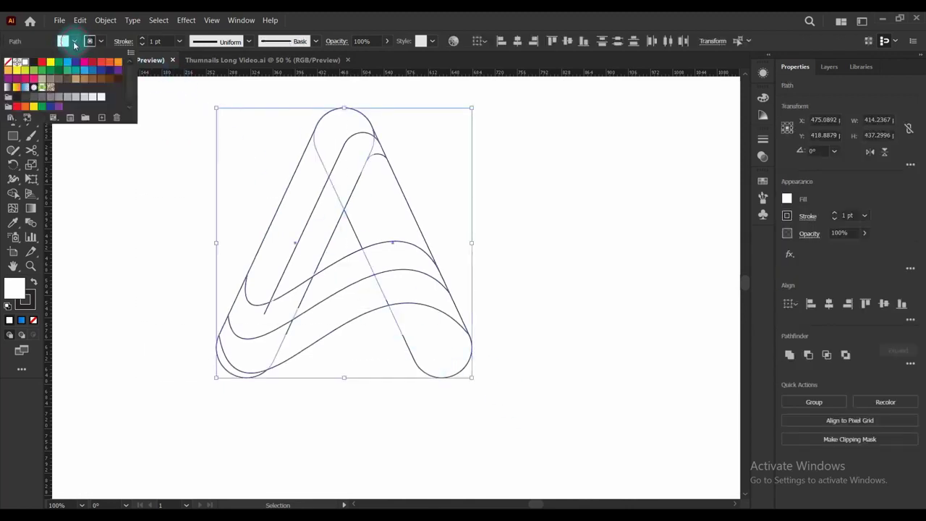
click(118, 242)
click(143, 259)
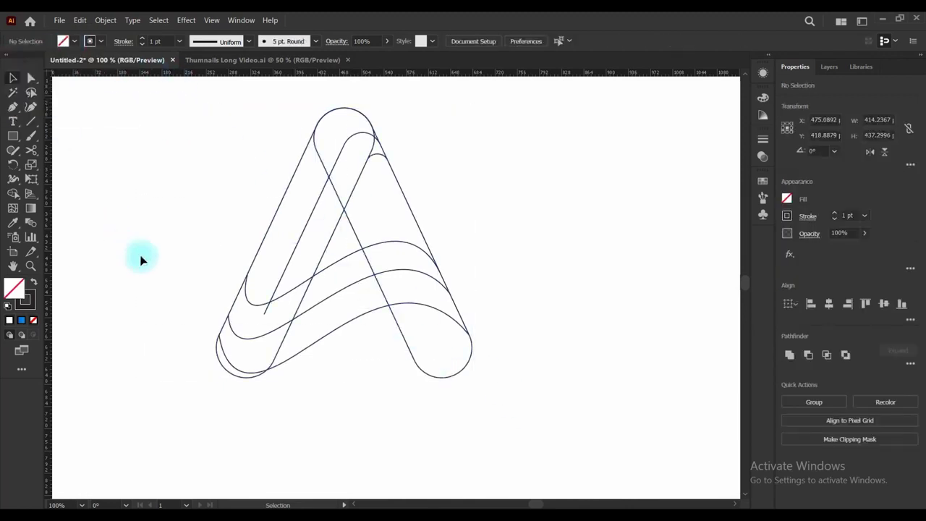
Draw a straight line about 360 pt long down the right bar, from the left bar's inner edge to the right bar's rounded bottom end
click(13, 106)
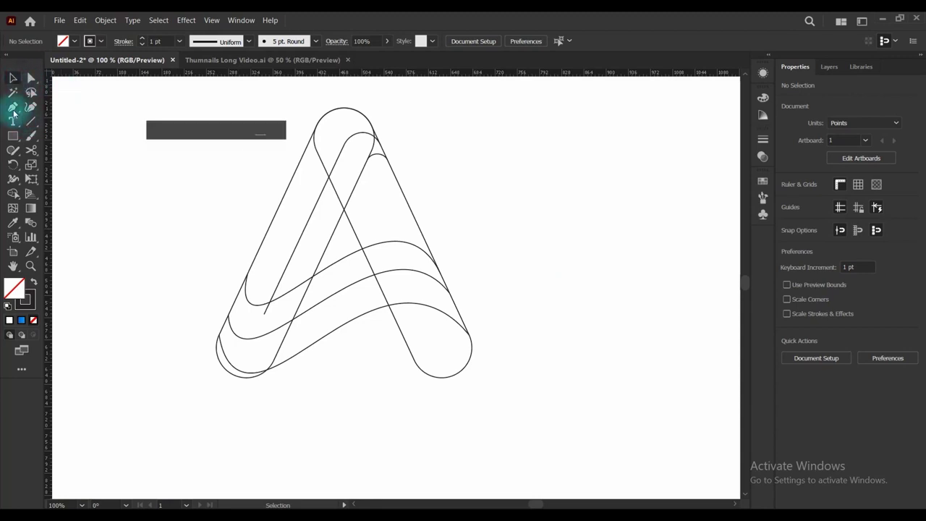
click(360, 174)
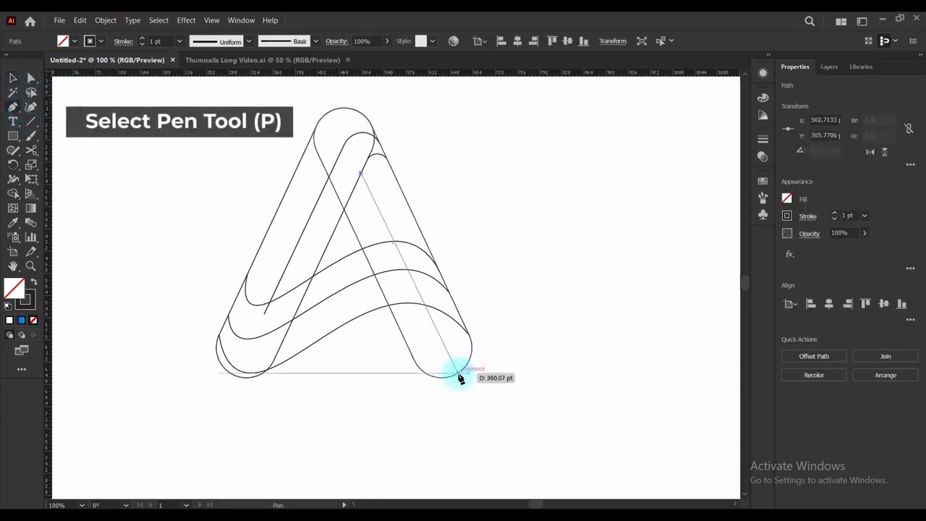
click(459, 376)
ctrl+click(337, 268)
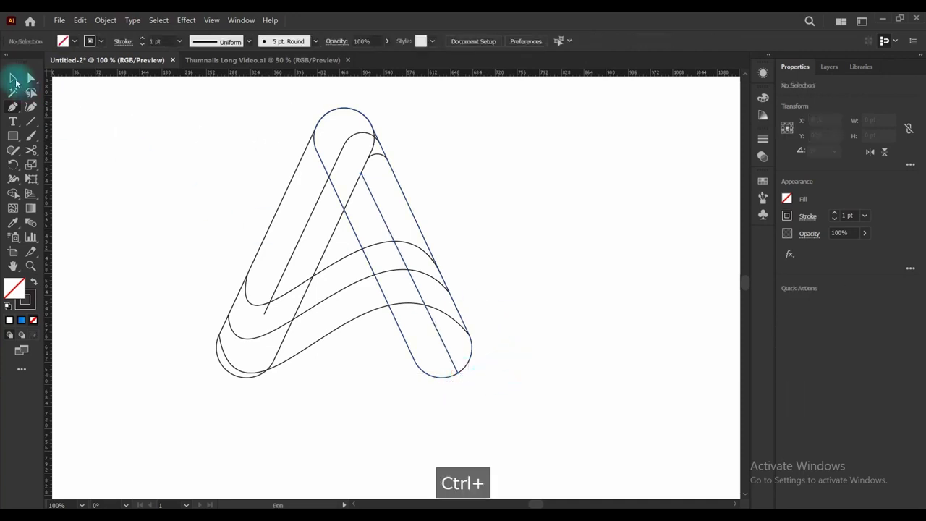
Select all the artwork and merge the lowest band's regions, including its rounded left end, into one shape with Shape Builder
click(14, 80)
drag(166, 91, 527, 406)
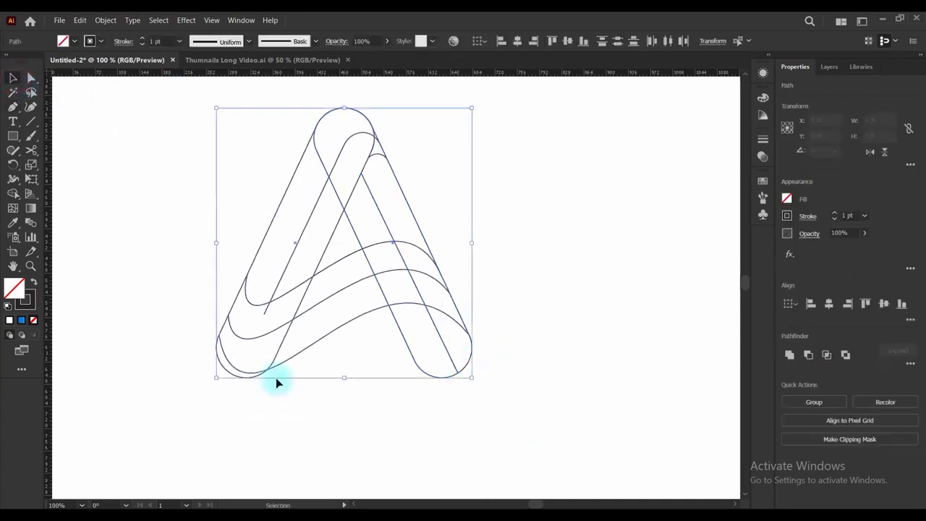
click(13, 191)
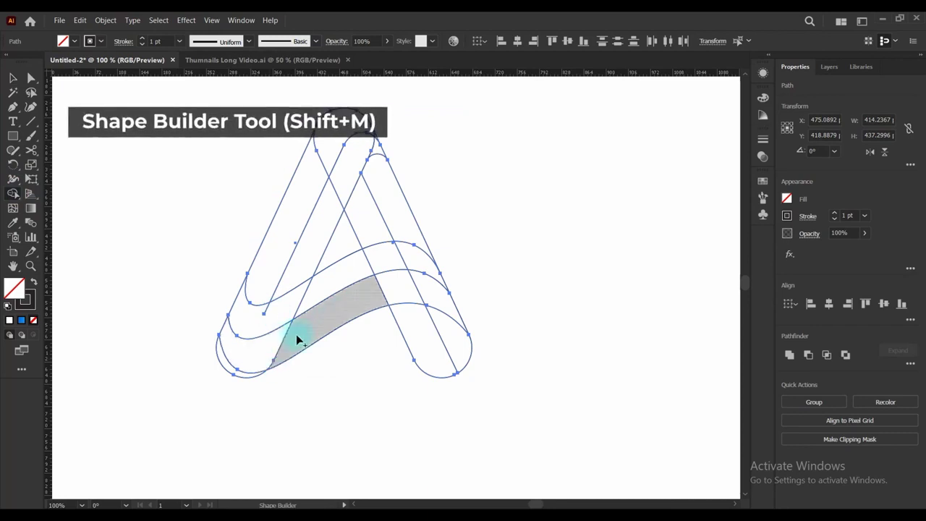
click(225, 366)
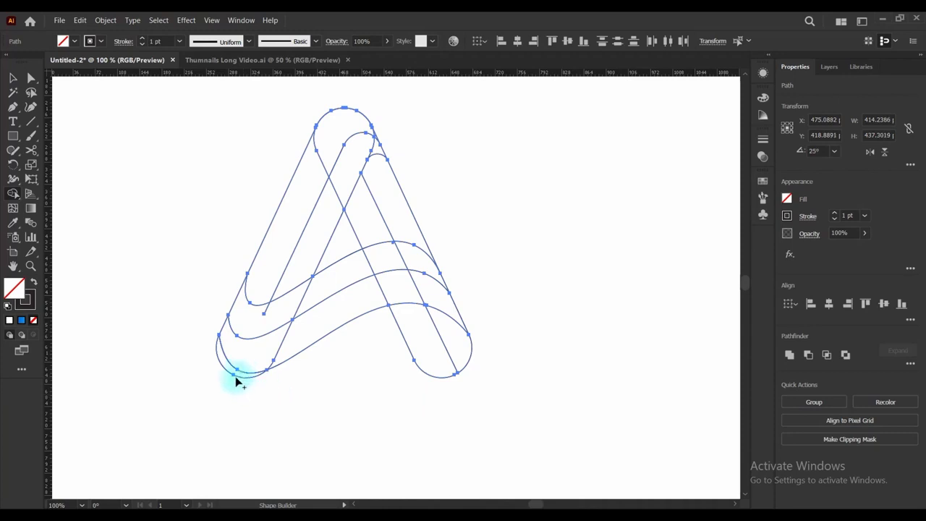
scroll(235, 376, up, 3)
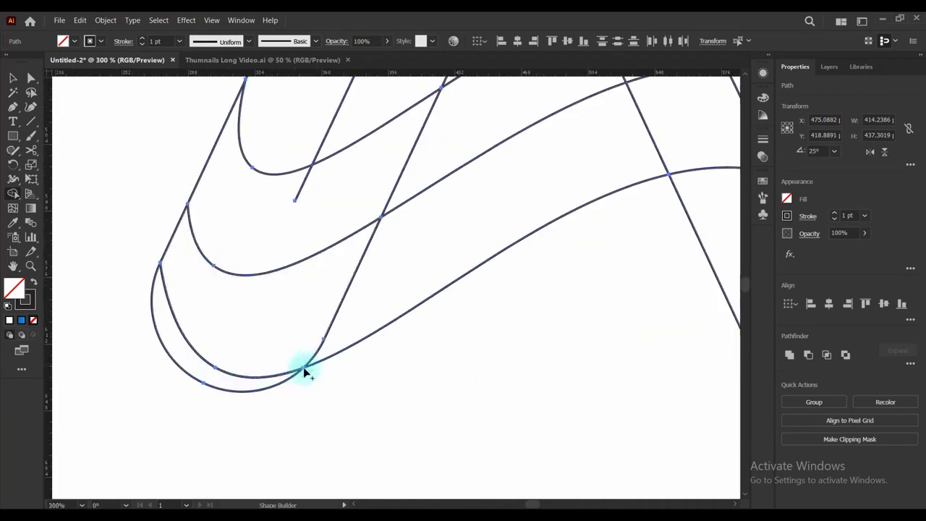
click(233, 376)
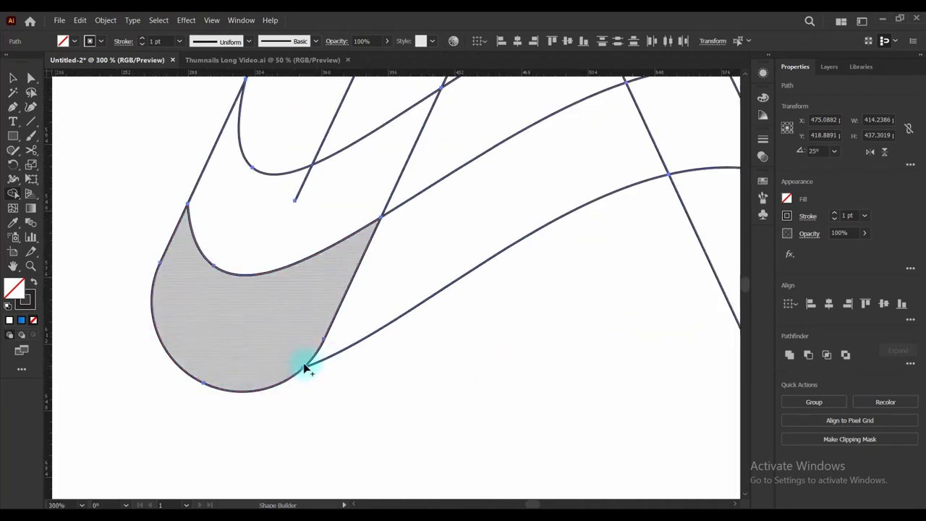
scroll(304, 362, down, 4)
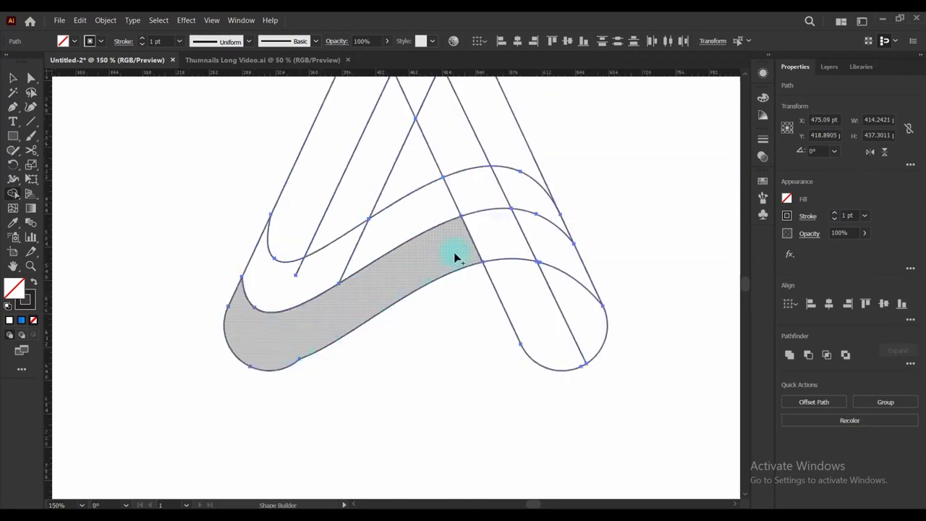
drag(557, 245, 525, 250)
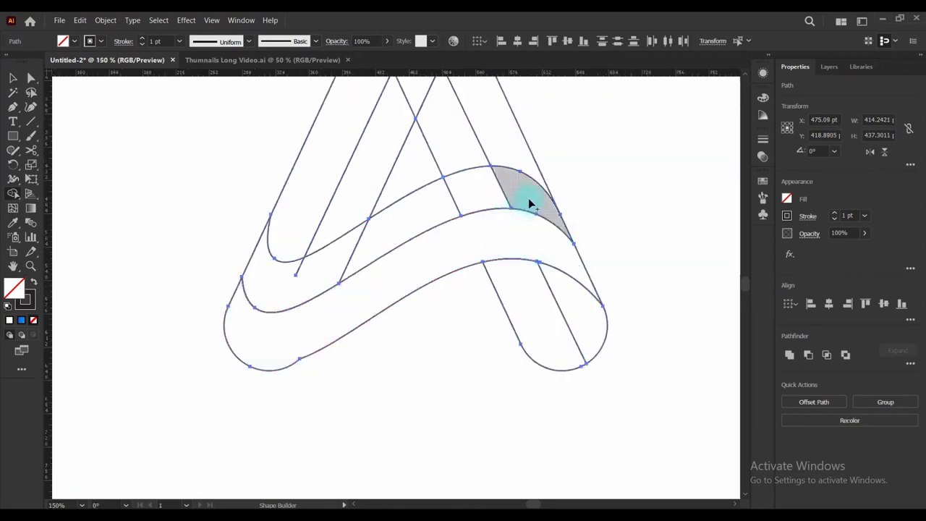
Merge the upper S-wave band's regions into one continuous shape from the left bar's edge to the right bar's edge
drag(454, 203, 341, 267)
drag(265, 283, 285, 268)
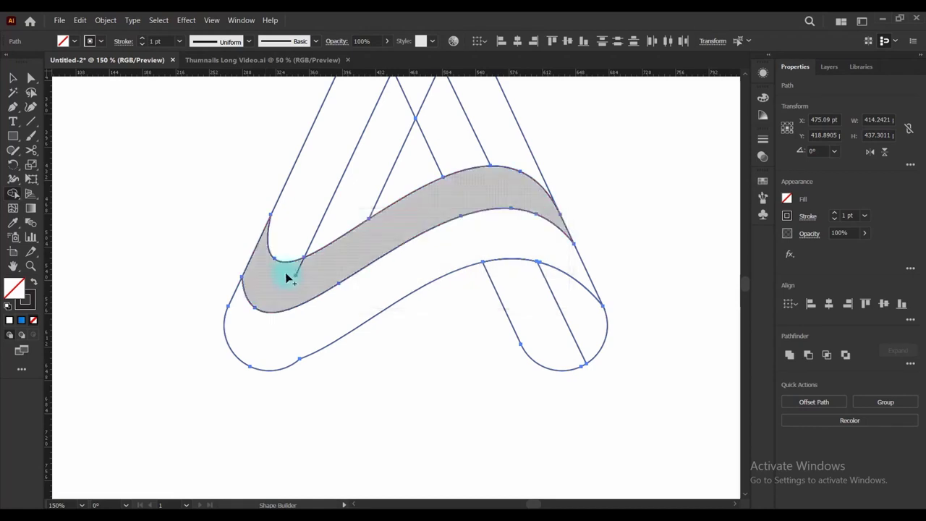
click(356, 205)
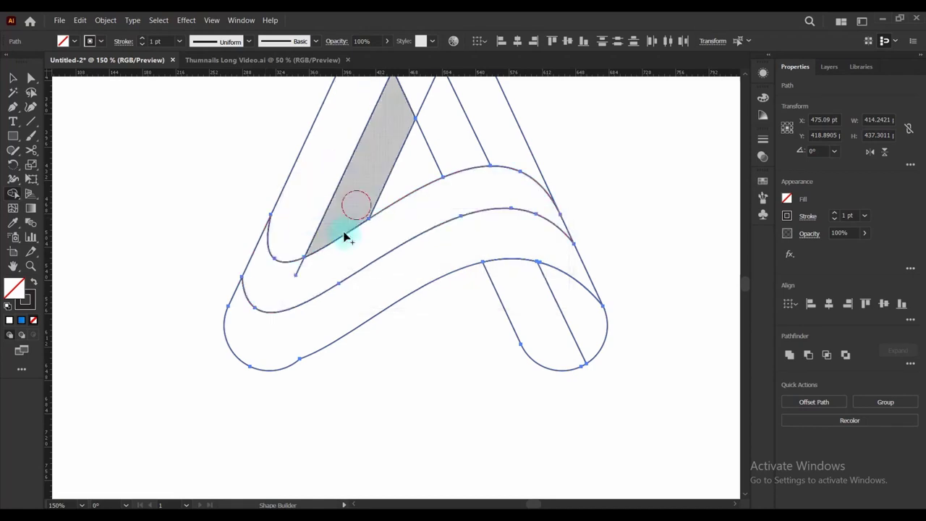
alt+click(315, 266)
key(ctrl+z)
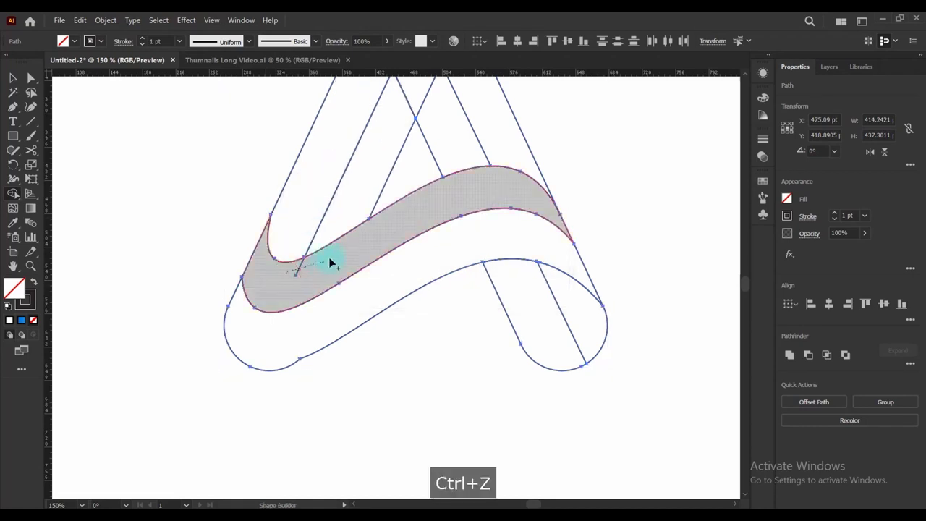
Merge the regions of the rounded top and left bar into one shape, and combine the pieces of the arched band inside it
scroll(311, 279, down, 4)
scroll(360, 210, up, 4)
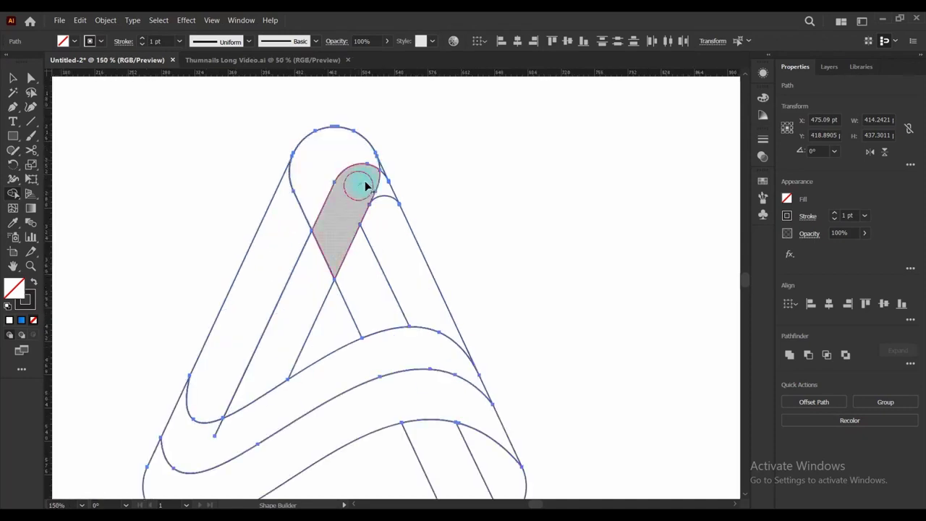
mouse_move(358, 151)
mouse_down()
mouse_move(310, 199)
mouse_move(253, 300)
mouse_up()
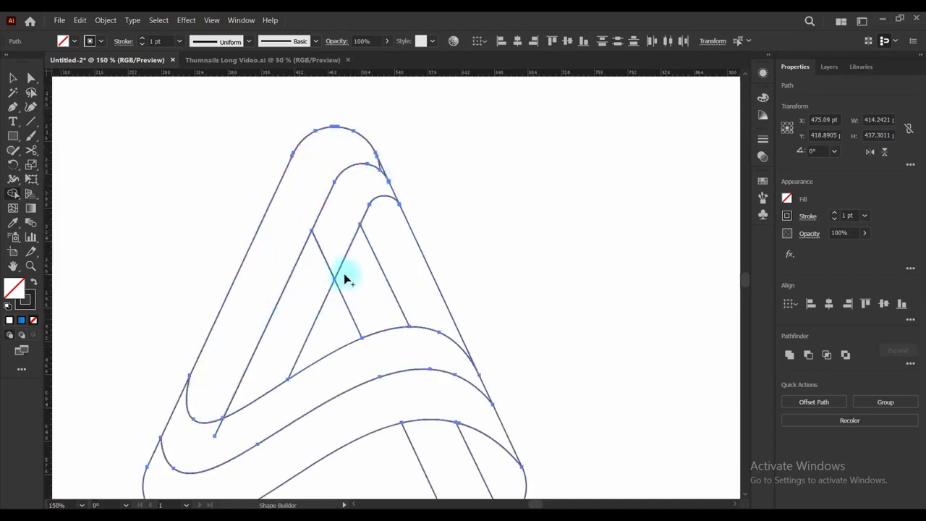
Delete the small stray line segments left over inside the letter's bands
scroll(405, 333, down, 1)
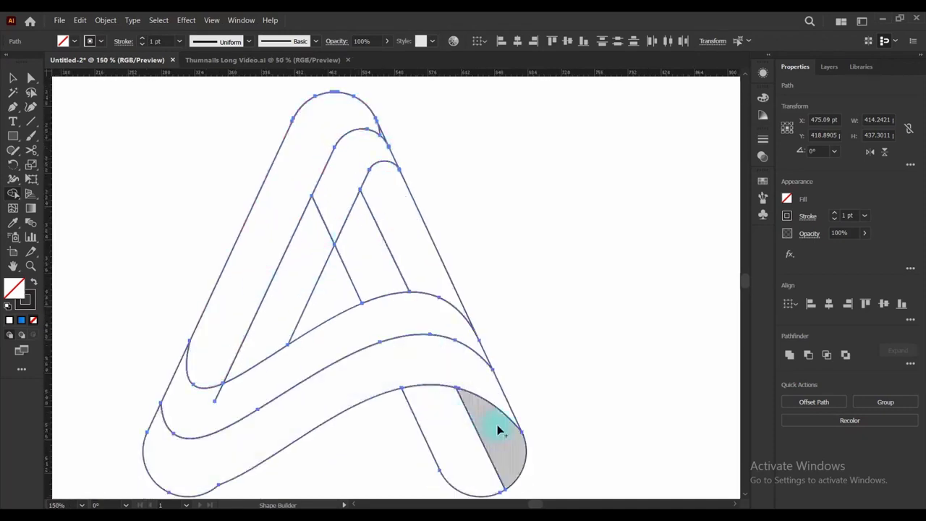
scroll(460, 296, down, 2)
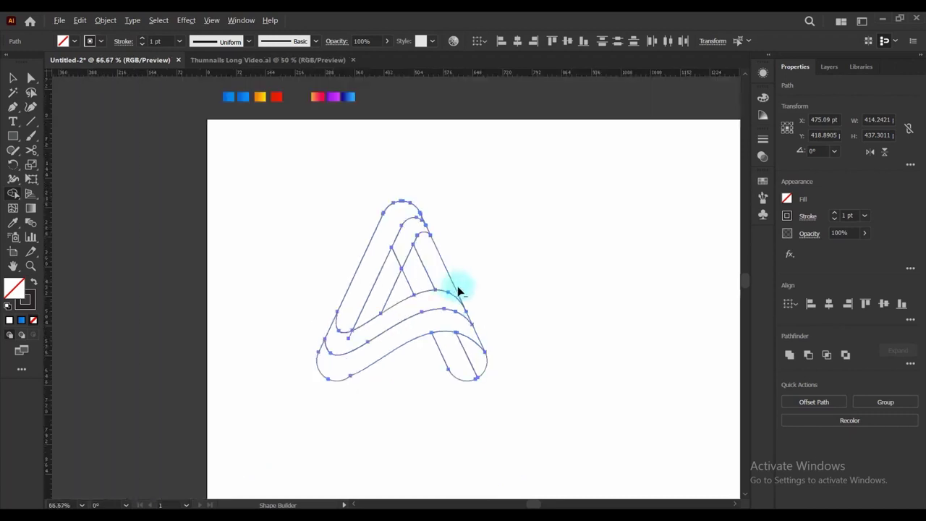
click(13, 78)
click(325, 436)
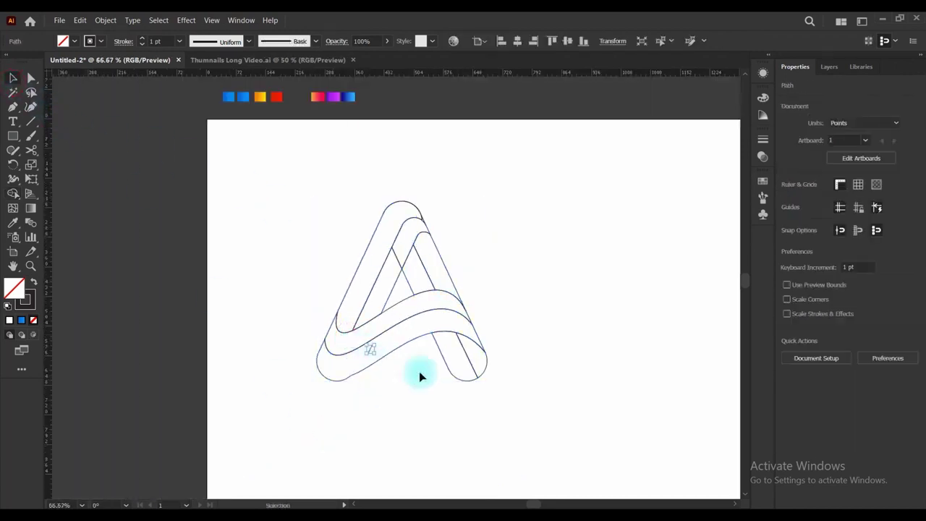
click(479, 397)
key(Delete)
scroll(356, 390, up, 4)
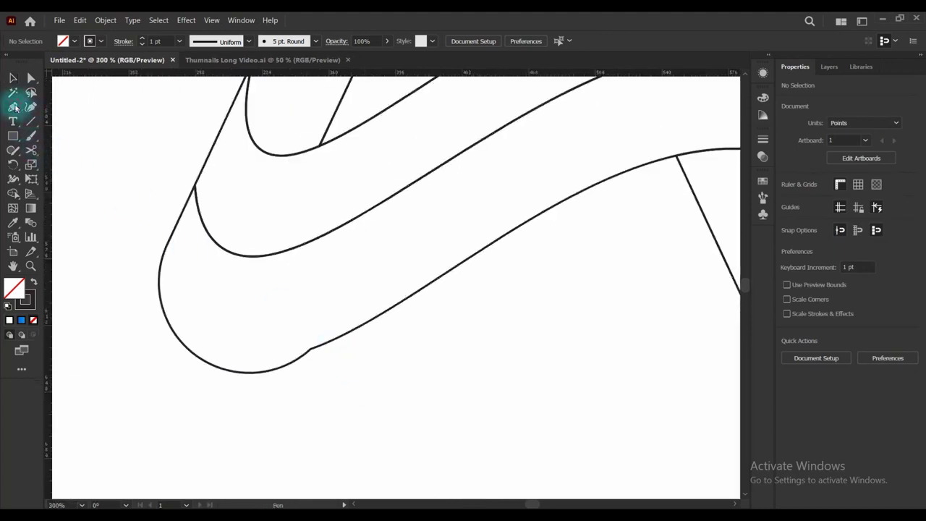
Smooth the kink where the lowest band's rounded left end meets its lower curve, using the Anchor Point tool
click(301, 352)
click(31, 108)
click(12, 109)
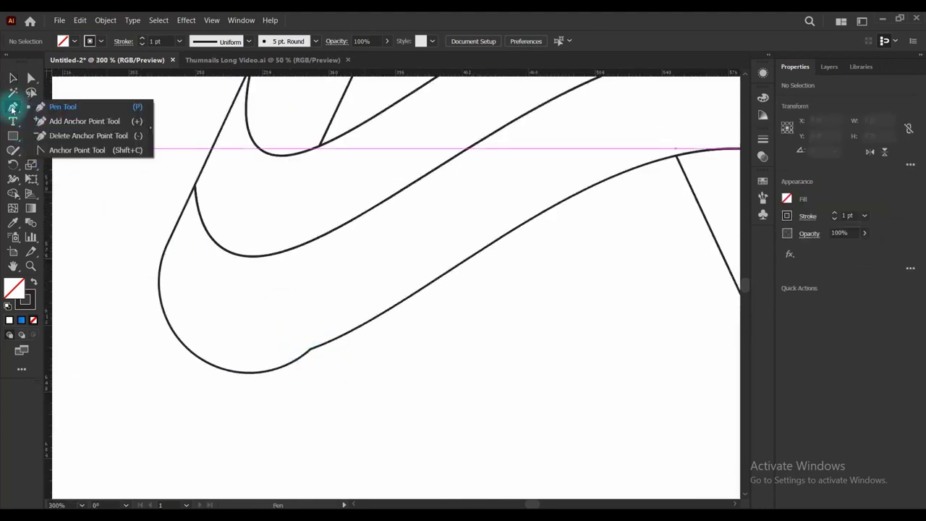
click(51, 151)
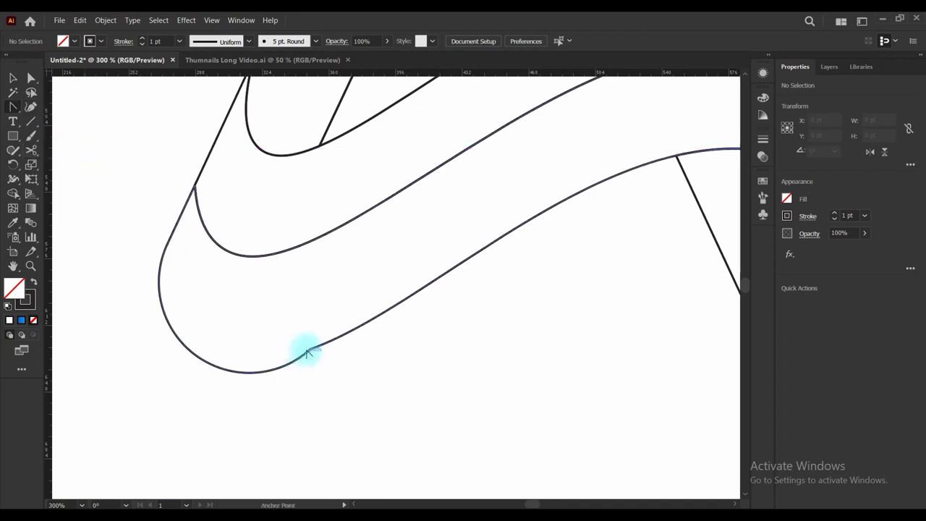
click(312, 350)
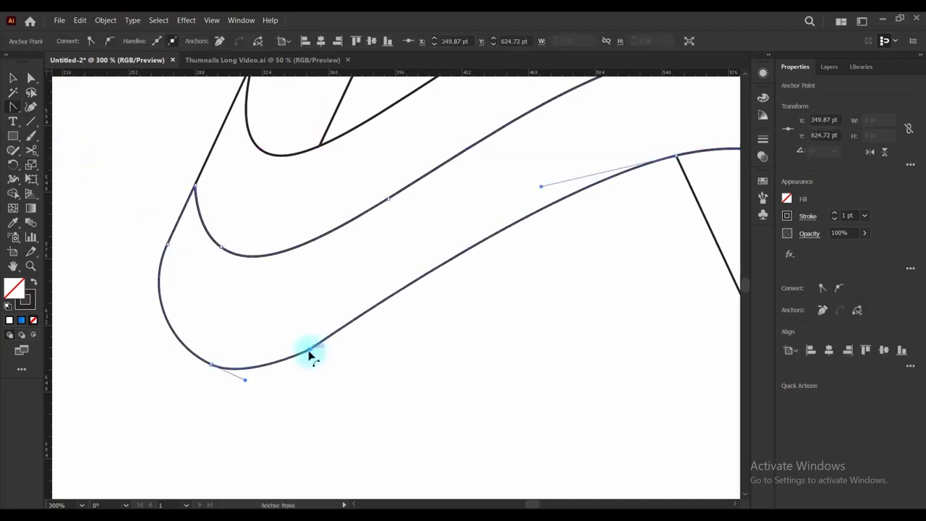
click(310, 350)
drag(313, 355, 276, 368)
scroll(378, 401, down, 2)
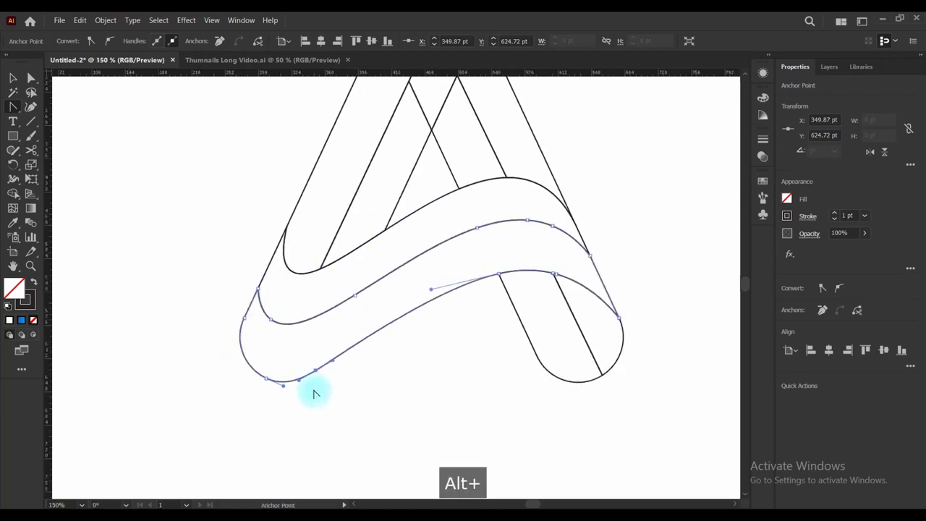
ctrl+click(383, 398)
key(ctrl+minus)
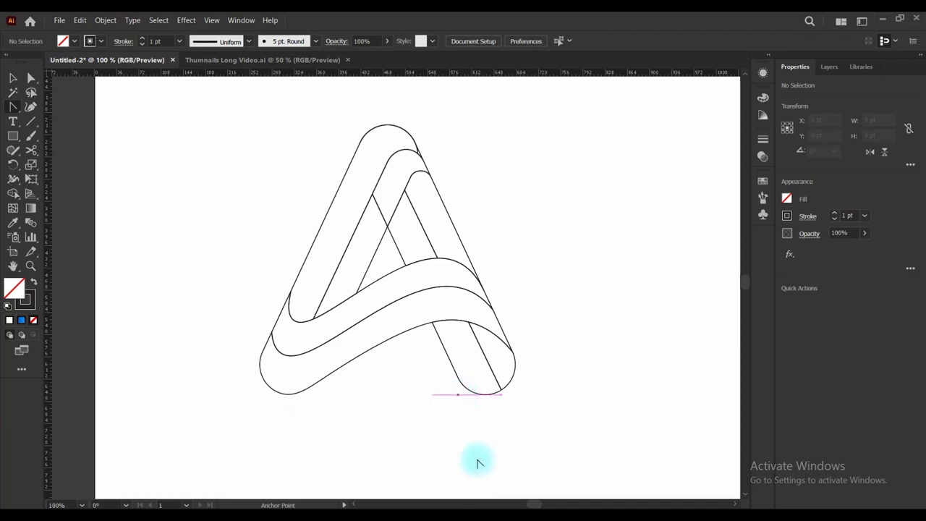
Select all the artwork and merge the thin sliver beside the rounded top into the left bar's shape with Shape Builder
key(ctrl+plus)
key(ctrl+plus)
key(ctrl+plus)
scroll(432, 354, down, 4)
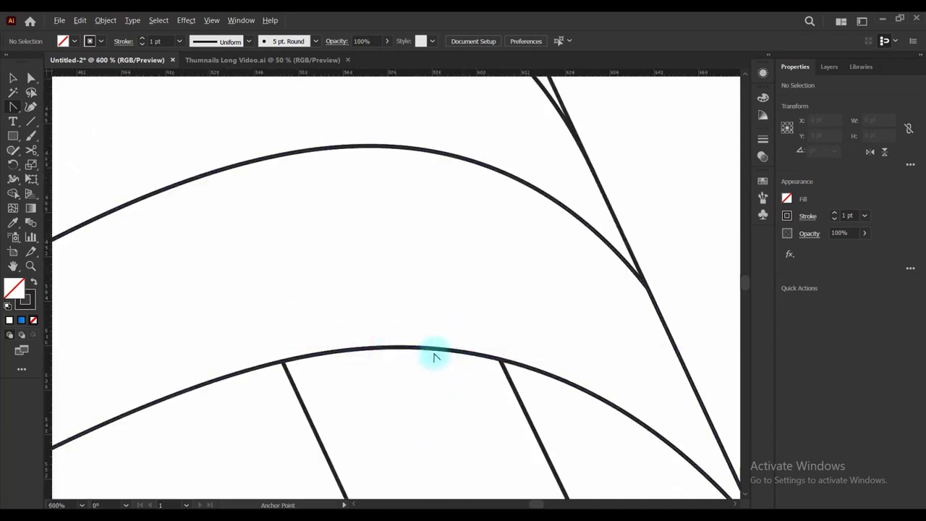
scroll(399, 149, up, 4)
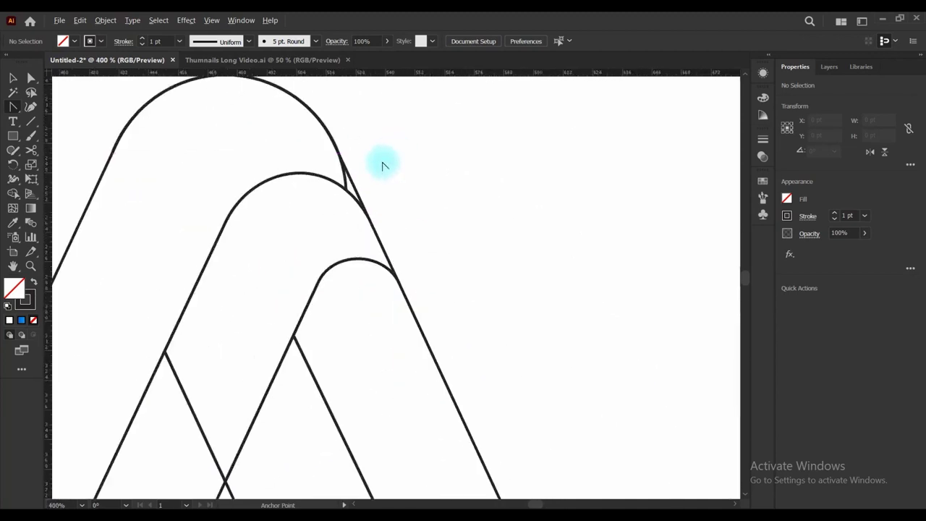
scroll(380, 162, down, 4)
click(13, 78)
drag(90, 123, 491, 428)
click(13, 193)
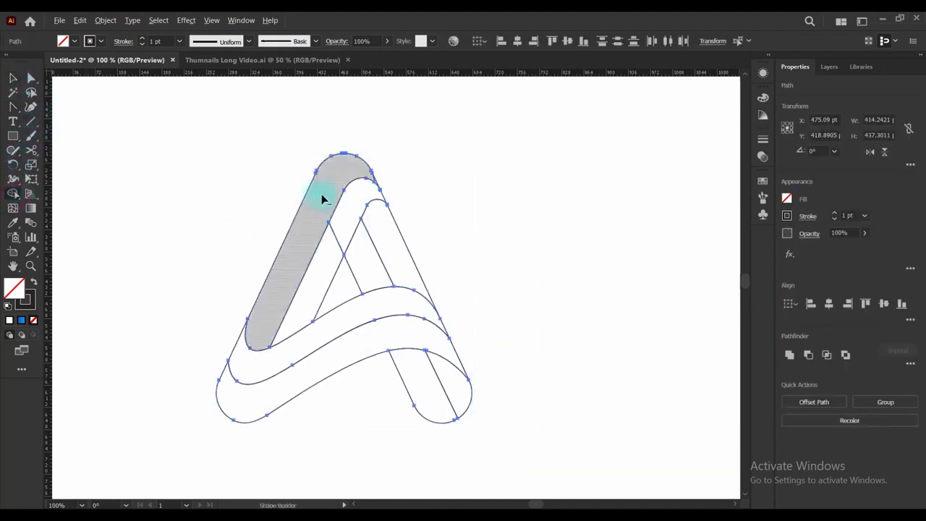
scroll(388, 175, up, 8)
scroll(416, 157, down, 9)
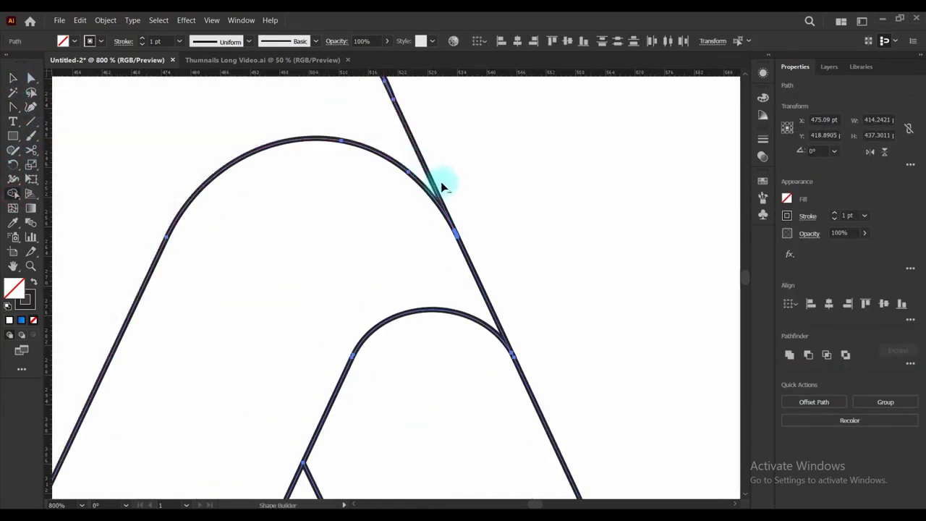
ctrl+click(496, 210)
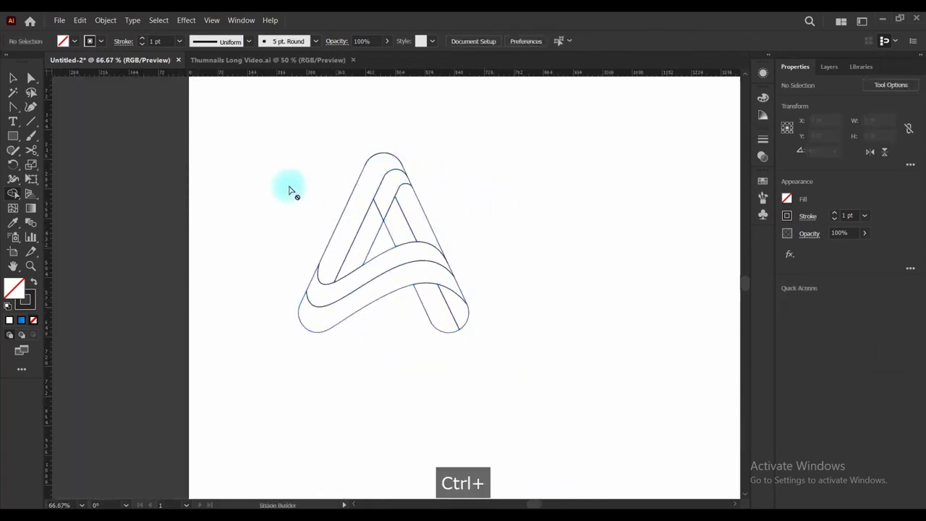
Swap the left bar shape's stroke to a fill and apply a linear blue gradient running from its lower end to the rounded top
scroll(351, 227, up, 3)
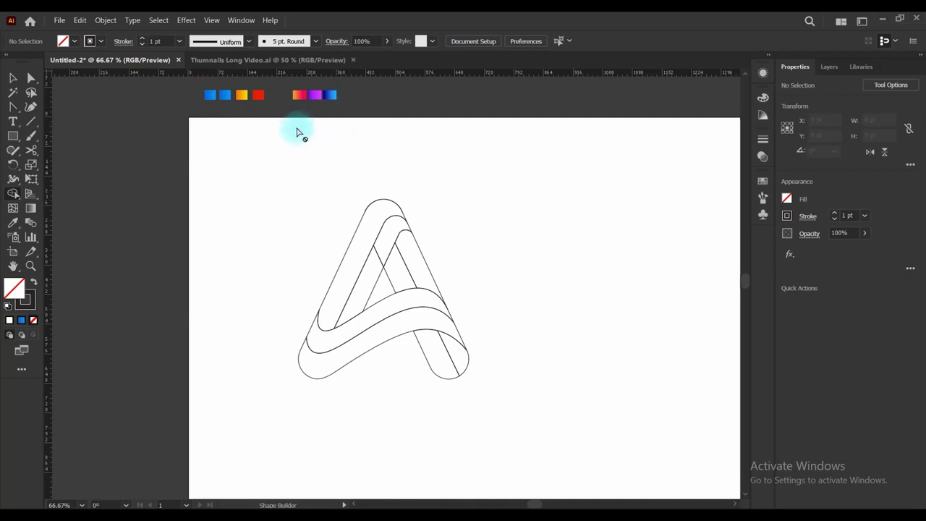
scroll(246, 100, up, 2)
scroll(325, 120, down, 2)
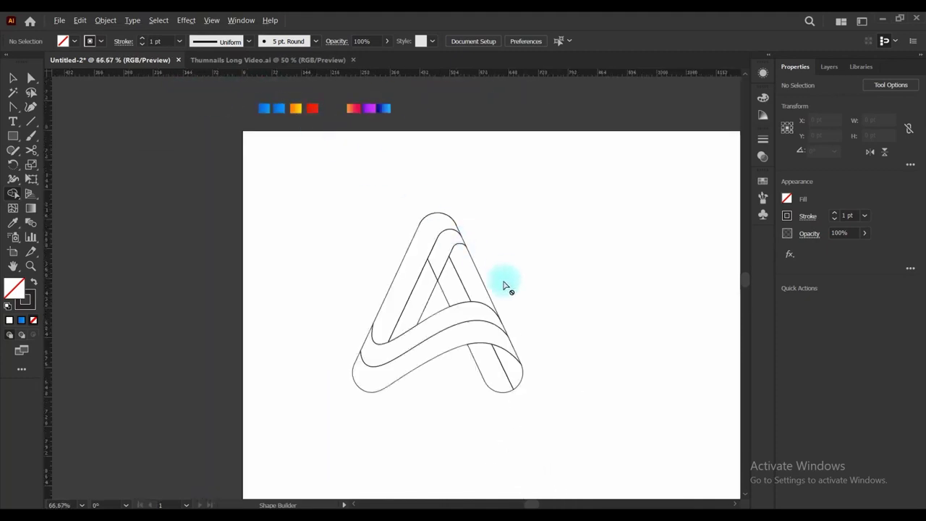
scroll(504, 285, up, 2)
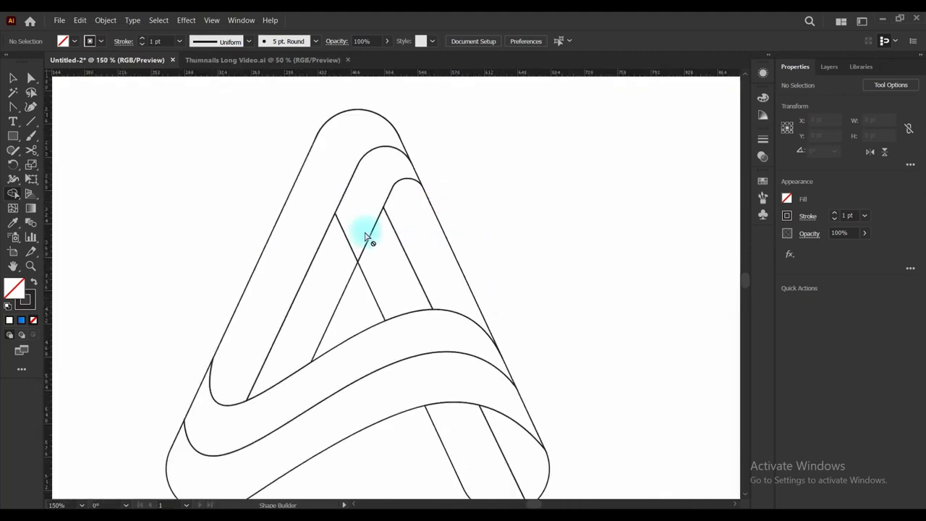
click(13, 78)
click(31, 209)
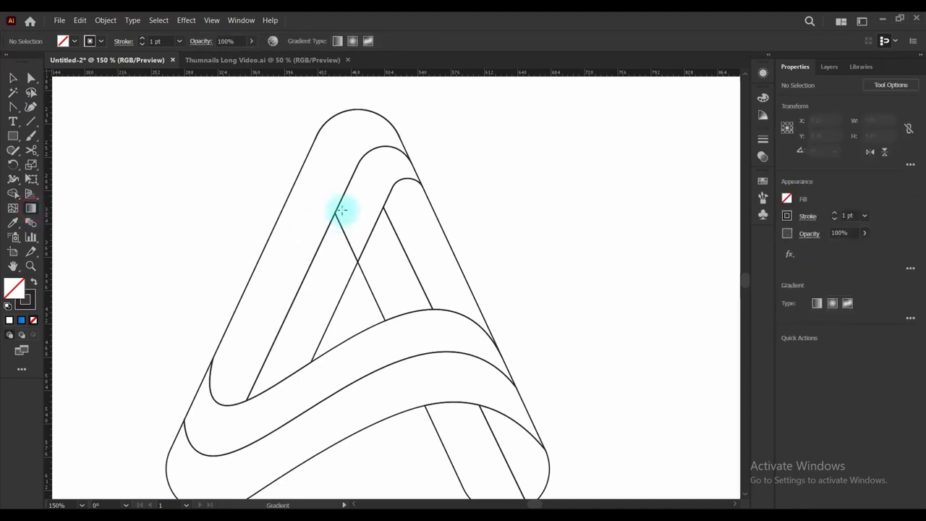
ctrl+click(291, 185)
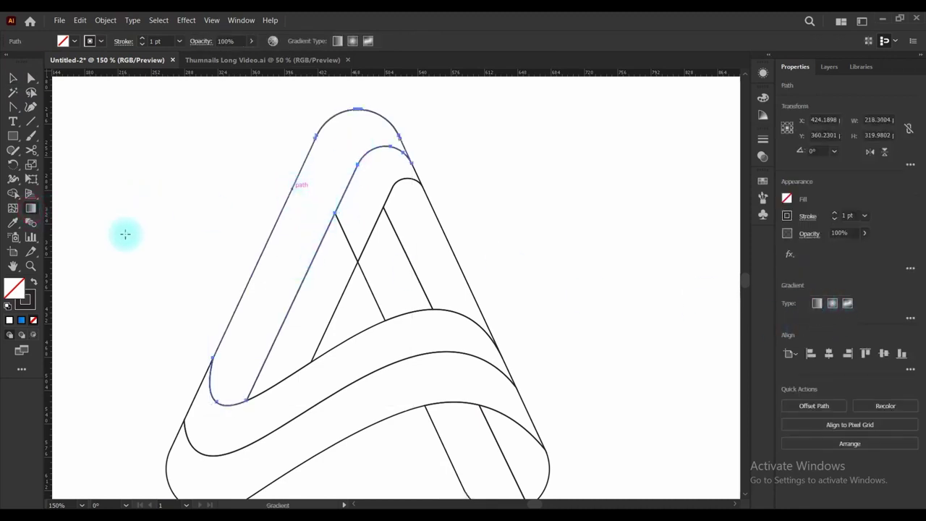
click(33, 281)
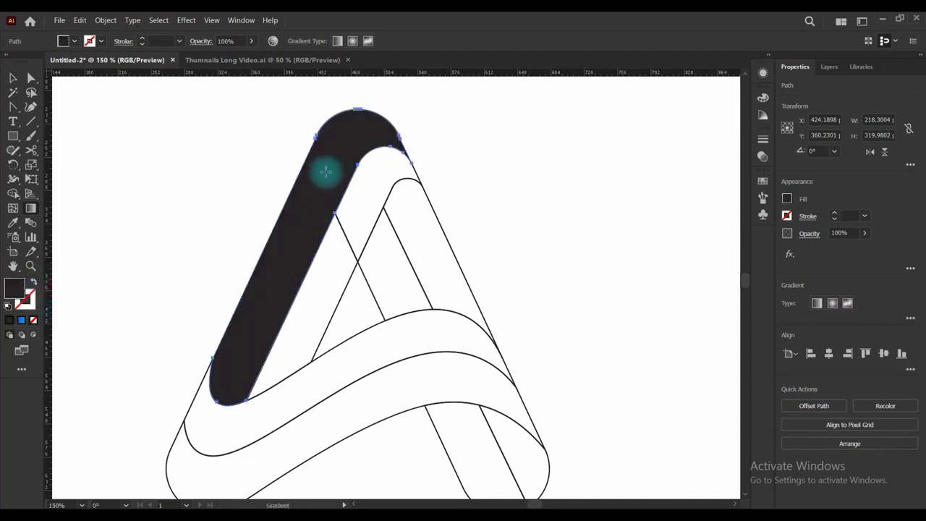
click(316, 192)
mouse_move(221, 400)
mouse_down()
mouse_move(318, 170)
mouse_move(345, 135)
mouse_up()
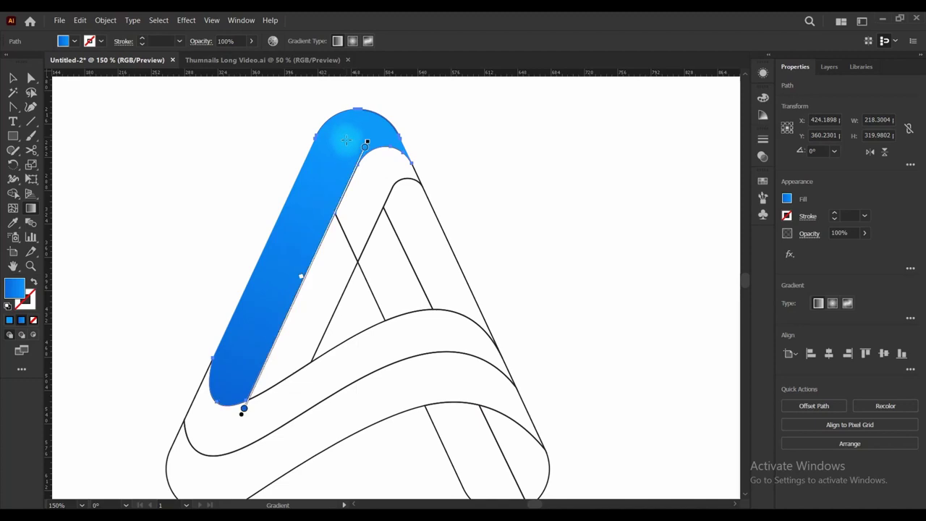
Recolor the gradient stop at the left bar's lower end to dark purple with hue about 291°, saturation 100% and brightness 65.1%
double_click(244, 411)
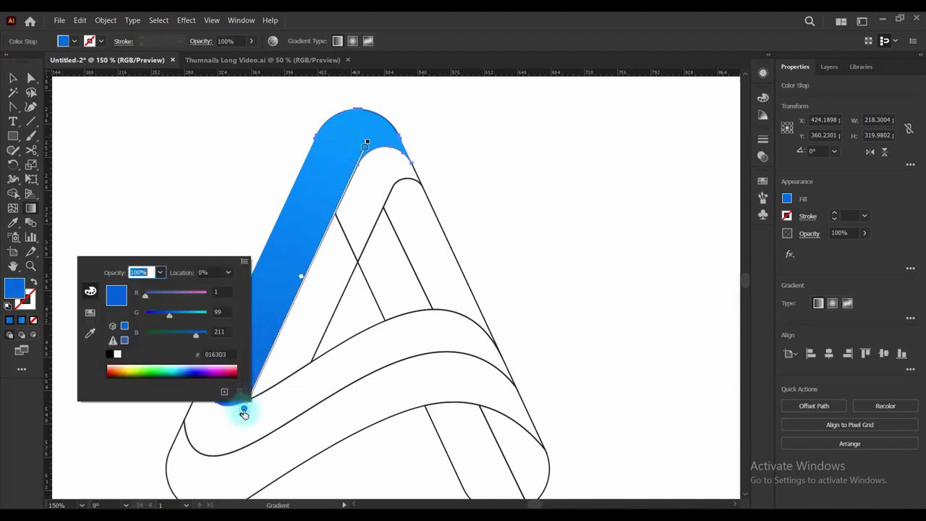
mouse_move(177, 294)
mouse_down()
mouse_move(207, 295)
mouse_move(146, 316)
mouse_move(185, 294)
mouse_up()
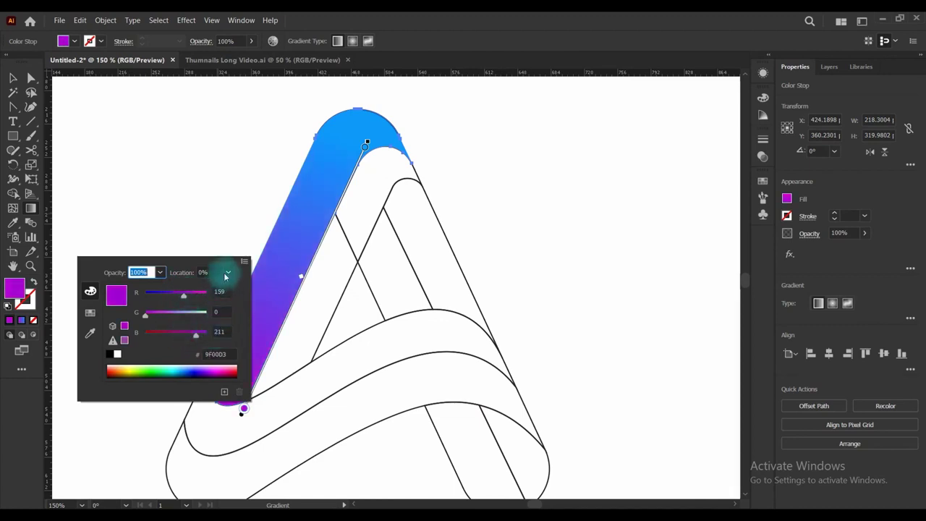
click(244, 262)
click(277, 286)
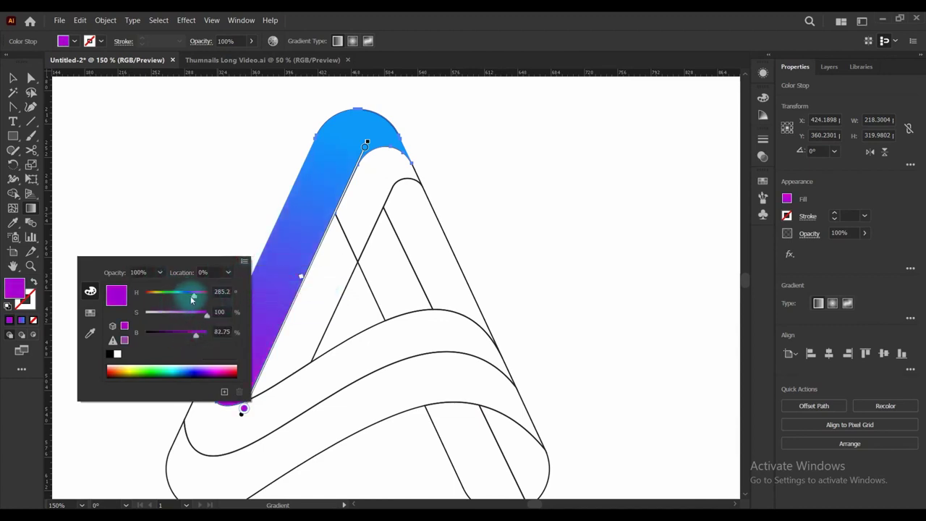
drag(177, 335, 175, 335)
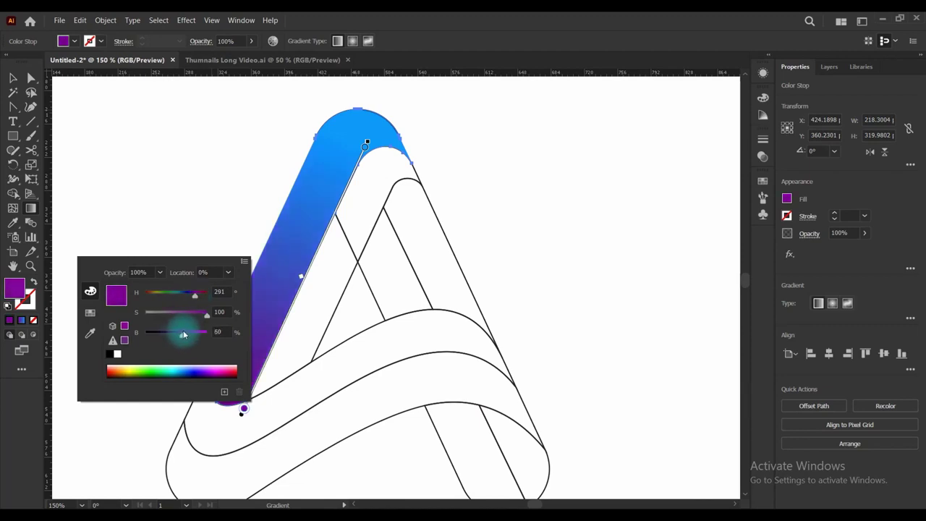
drag(186, 332, 185, 333)
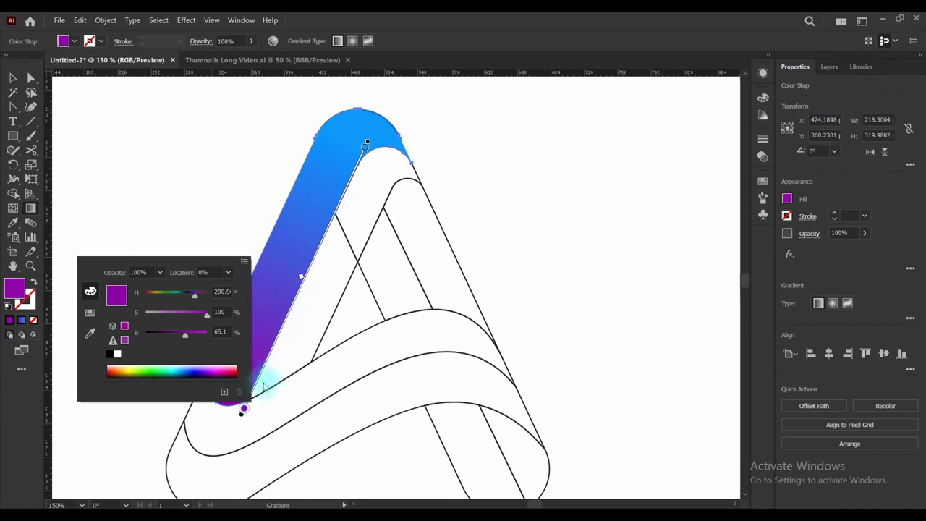
click(244, 411)
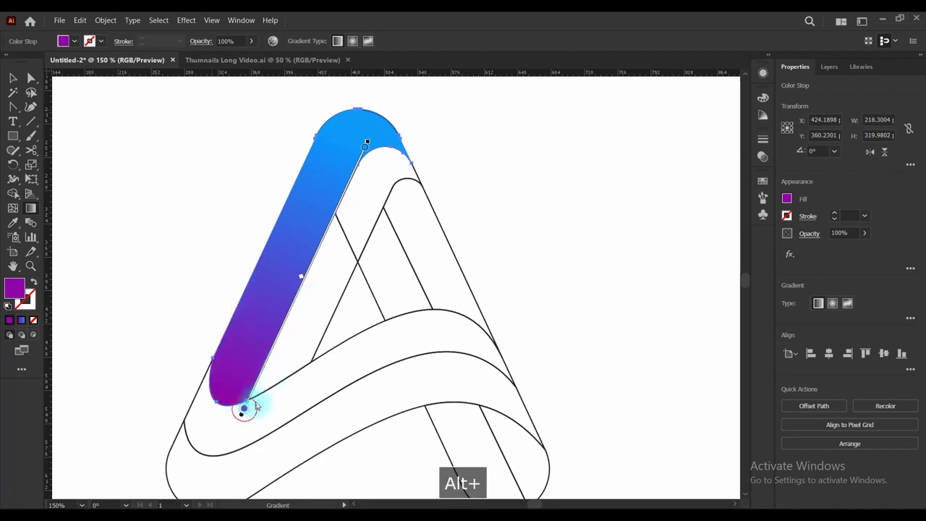
Replace the blue stop at the rounded top with a copy of the purple stop and brighten it to magenta at 100% brightness
drag(244, 410, 330, 224)
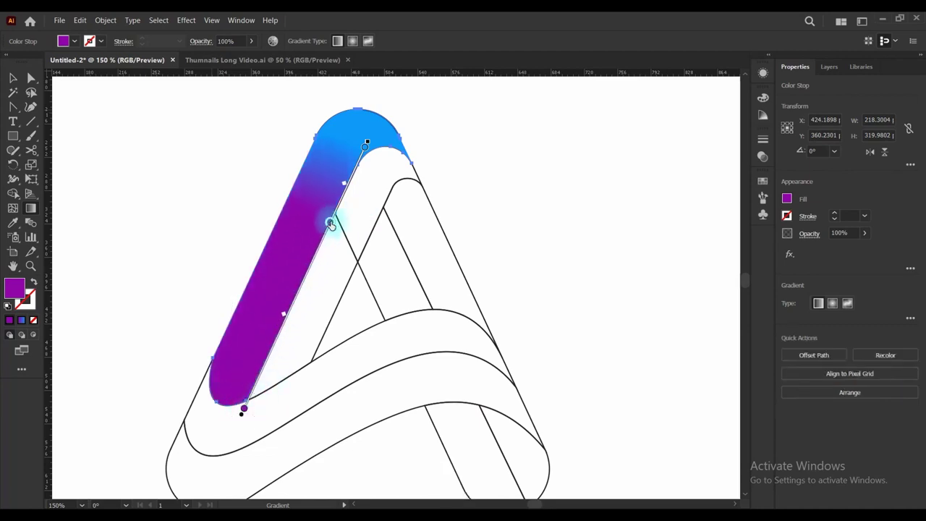
drag(366, 144, 375, 190)
drag(331, 221, 365, 147)
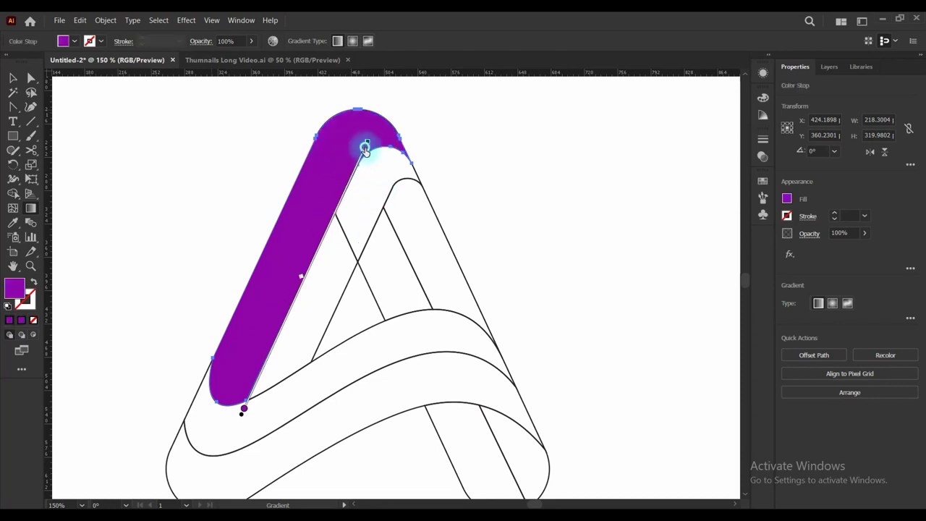
double_click(364, 151)
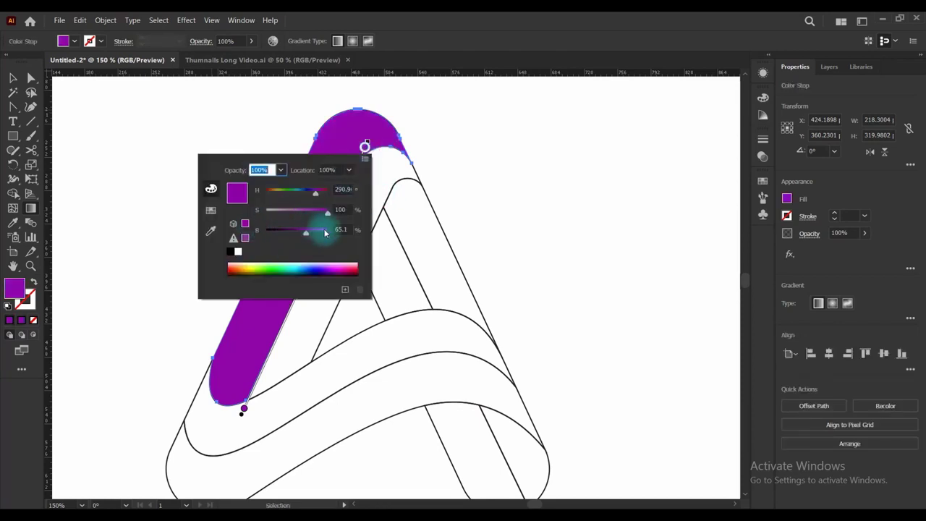
drag(325, 232, 345, 229)
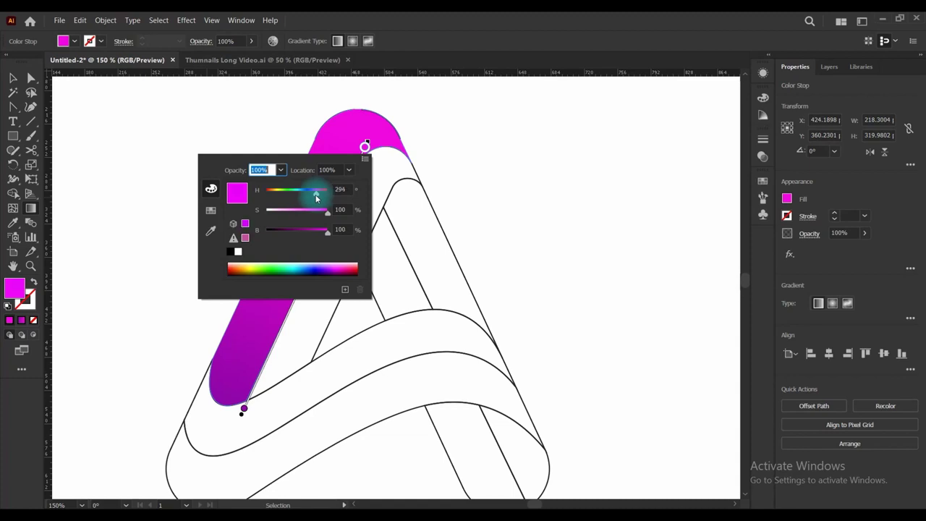
ctrl+click(468, 191)
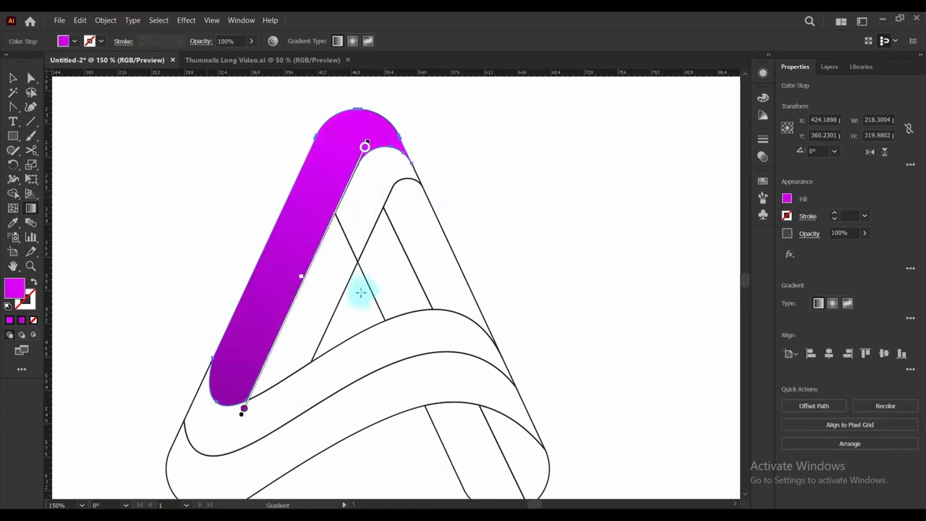
Select all the artwork and merge the inner arch with the strip below it along the purple bar using Shape Builder
ctrl+click(384, 181)
ctrl+click(392, 193)
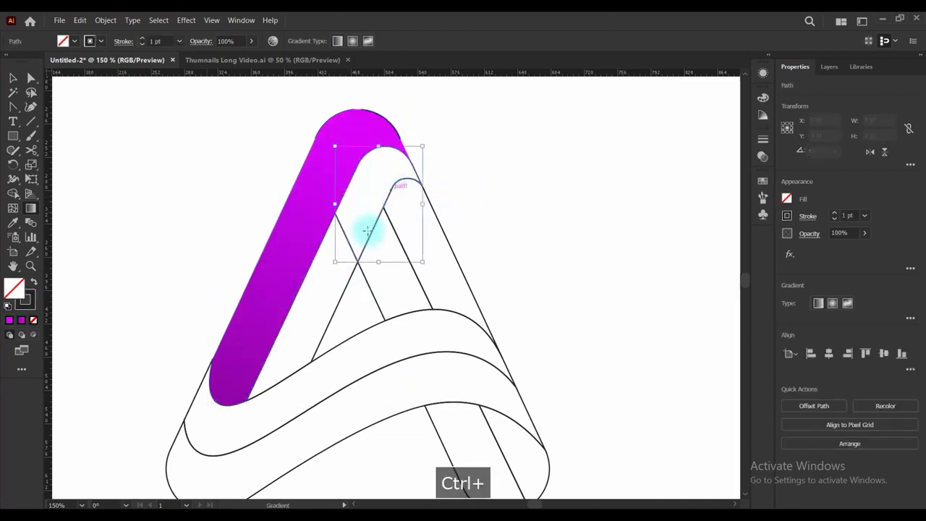
key(v)
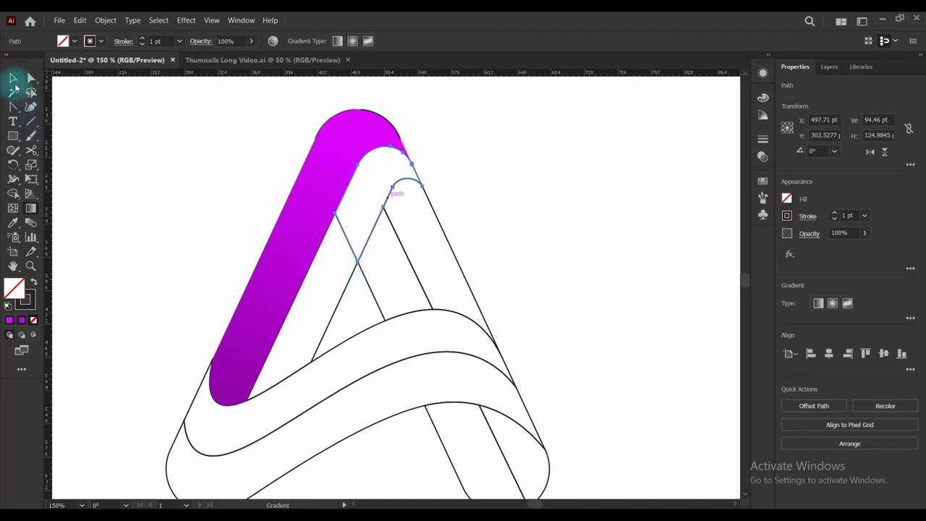
scroll(196, 205, down, 2)
drag(124, 147, 579, 490)
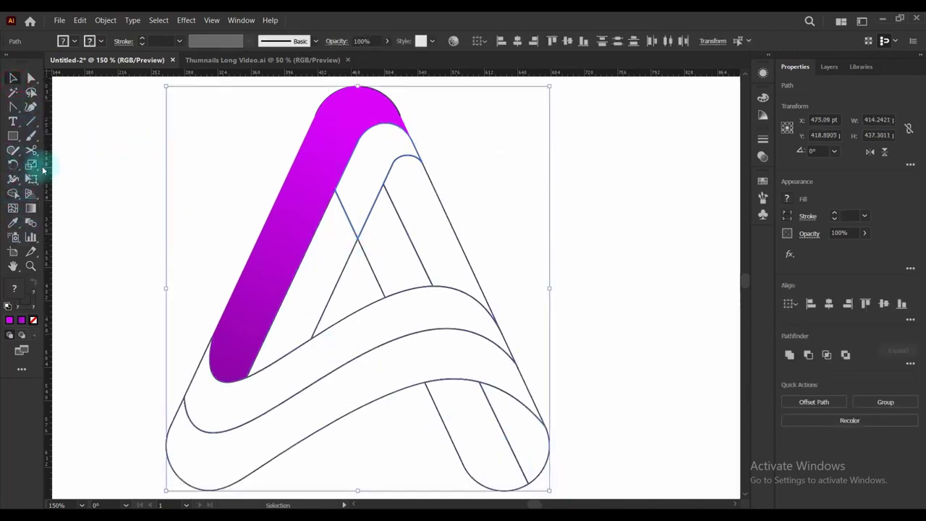
click(13, 192)
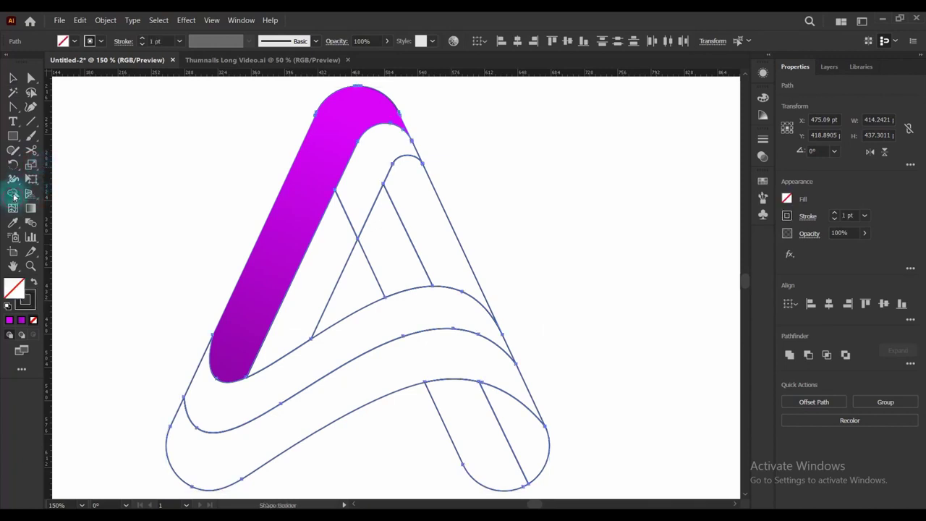
mouse_move(351, 178)
mouse_down()
mouse_move(331, 232)
mouse_move(341, 259)
mouse_up()
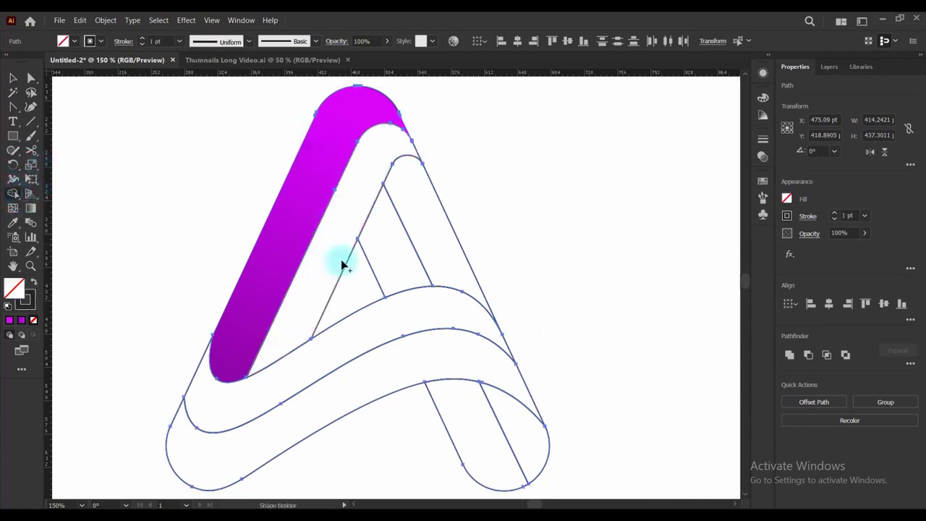
Pull the stray black line segment off the rounded top of the purple bar and delete it
click(13, 77)
click(125, 145)
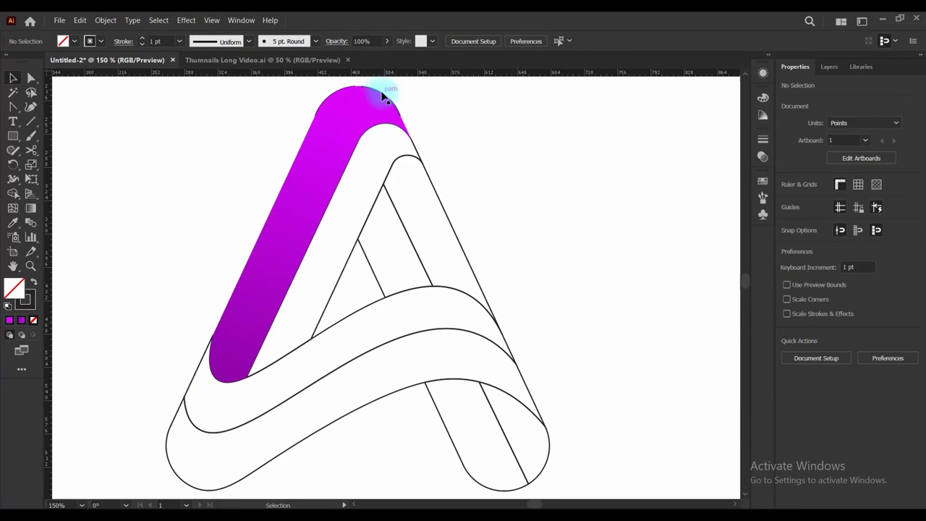
drag(382, 94, 490, 112)
key(Delete)
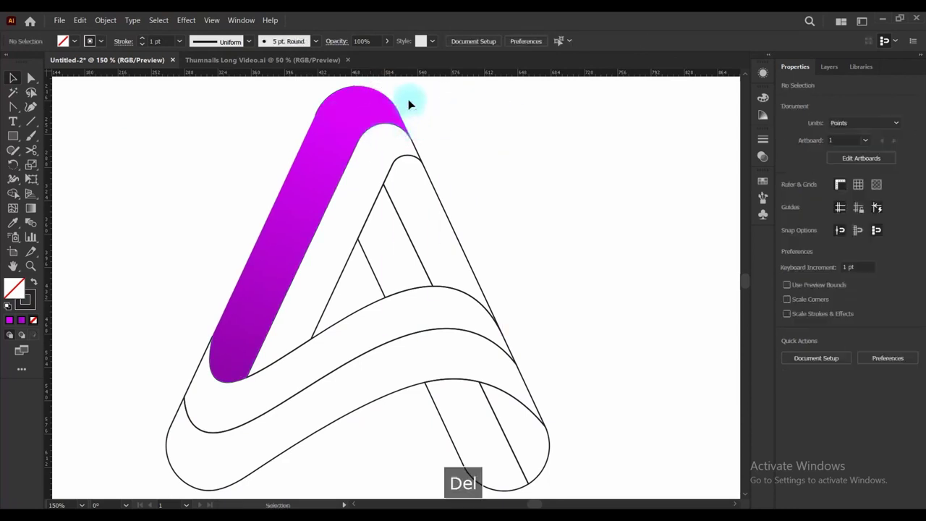
Select the stray black arc along the rounded top of the purple bar and delete it
scroll(342, 103, up, 4)
drag(325, 108, 350, 188)
key(ctrl+z)
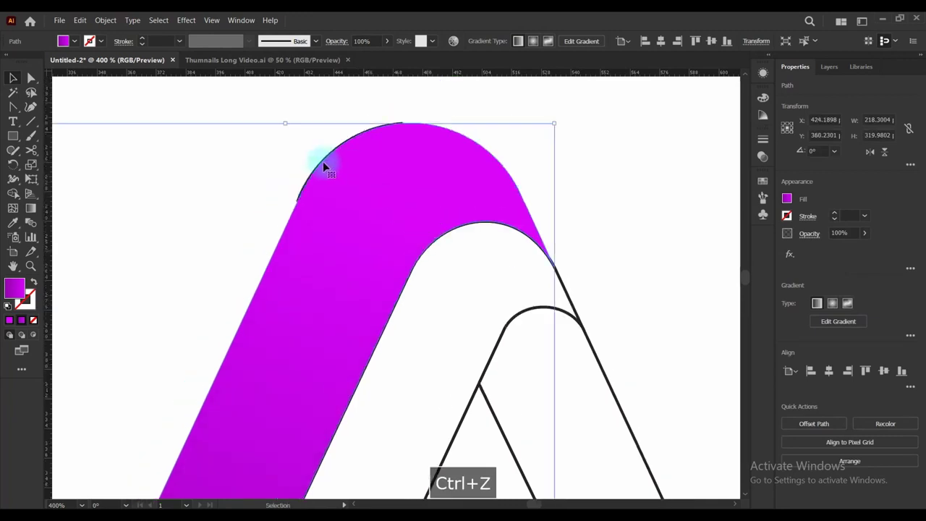
click(405, 122)
scroll(403, 122, up, 4)
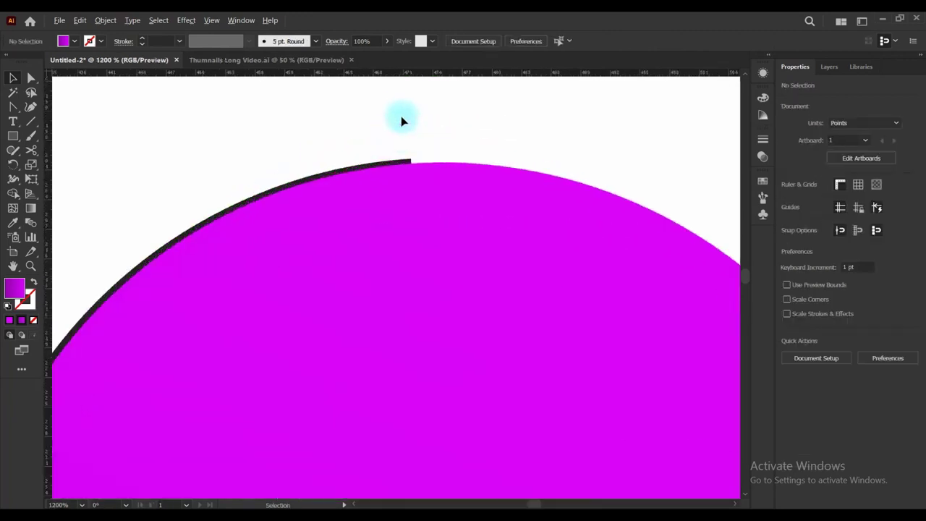
drag(383, 142, 426, 181)
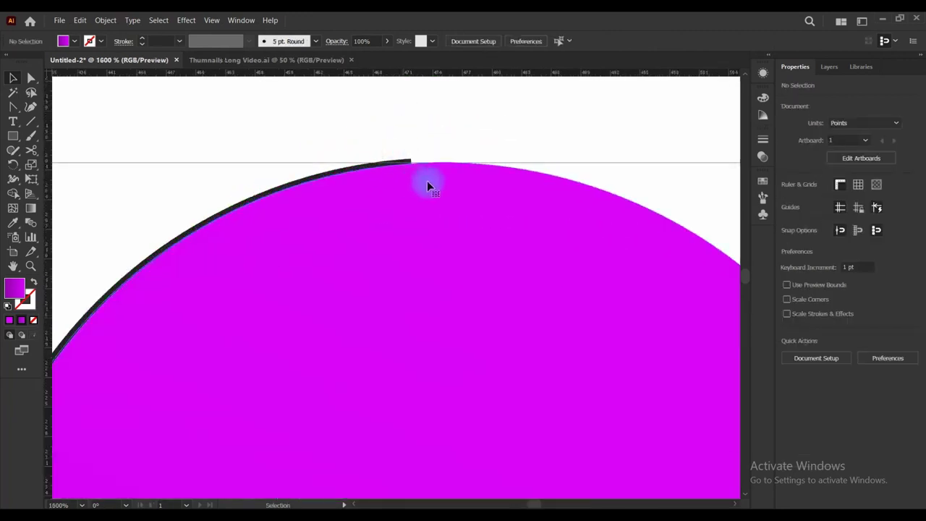
drag(456, 151, 464, 197)
scroll(439, 175, down, 4)
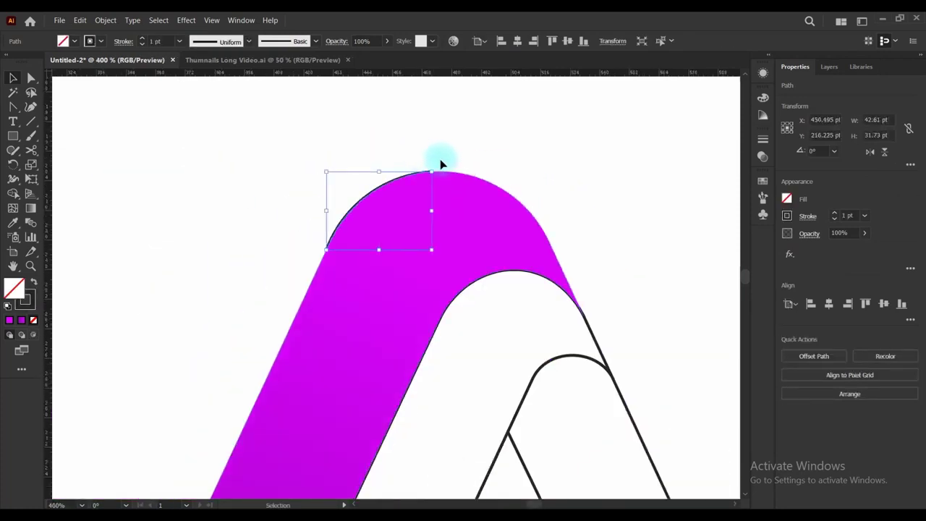
key(Delete)
Fill the inner arch beside the left bar with the bar's purple gradient using the Eyedropper
scroll(386, 166, down, 2)
scroll(384, 170, down, 2)
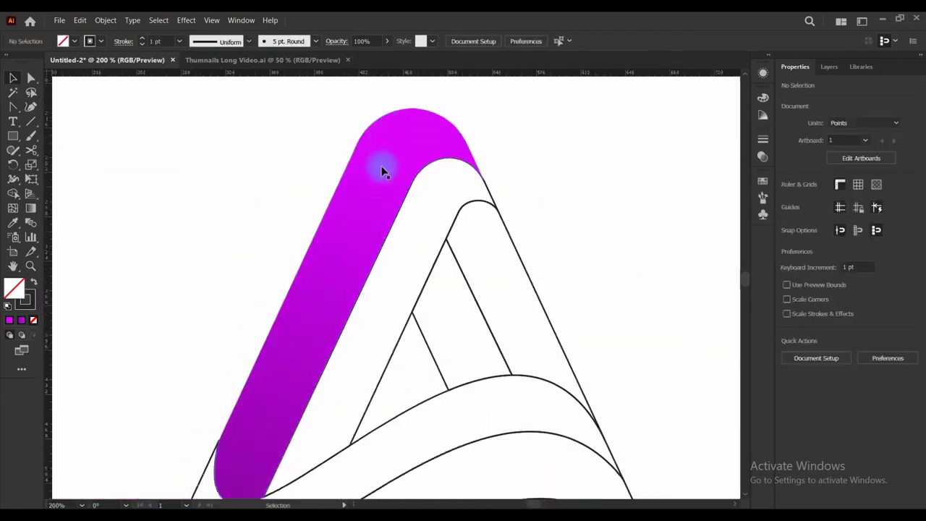
scroll(383, 172, down, 3)
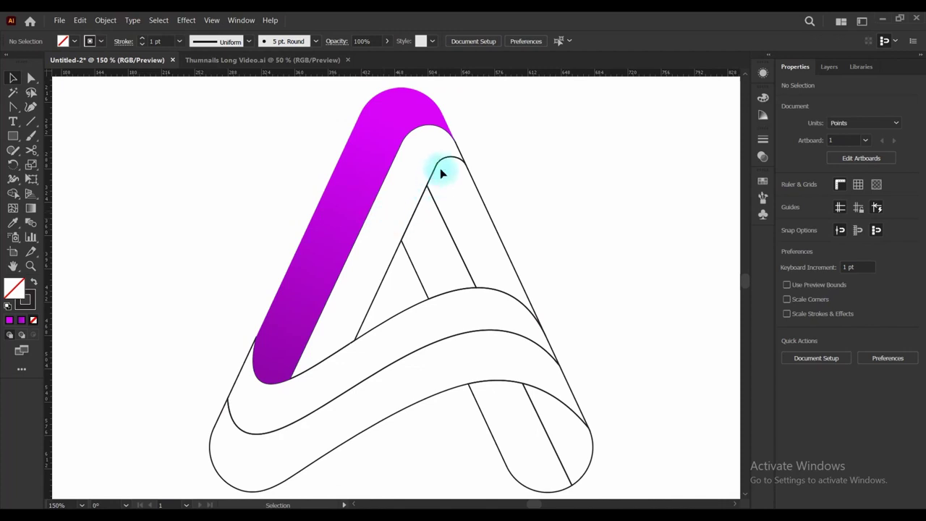
drag(447, 163, 470, 194)
key(ctrl+z)
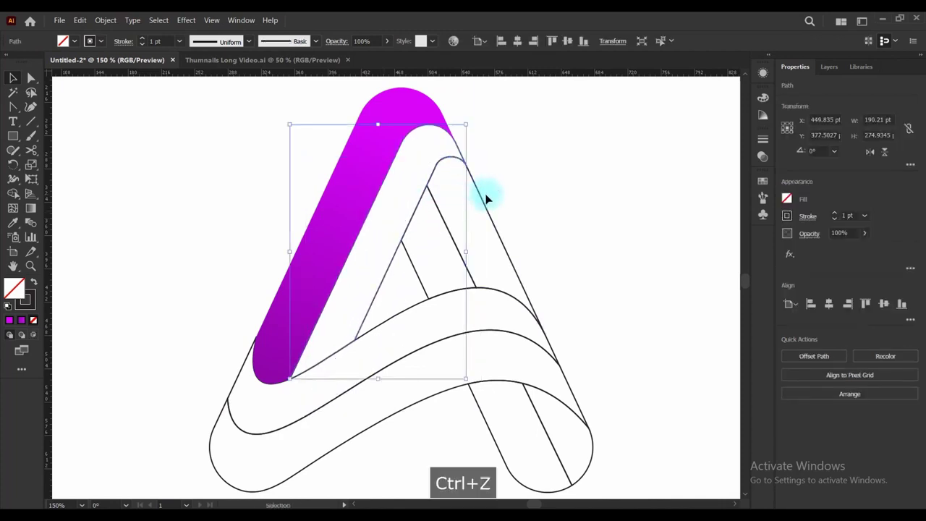
click(13, 223)
click(342, 221)
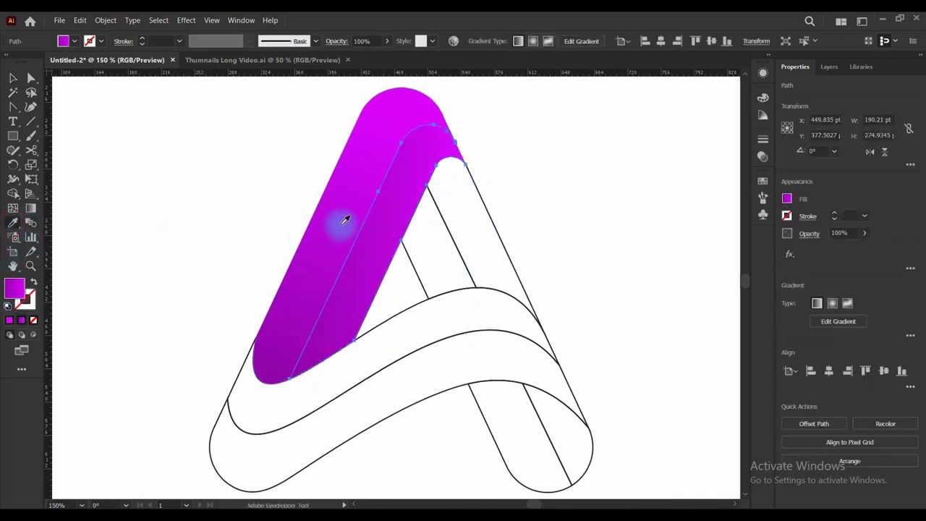
ctrl+click(515, 191)
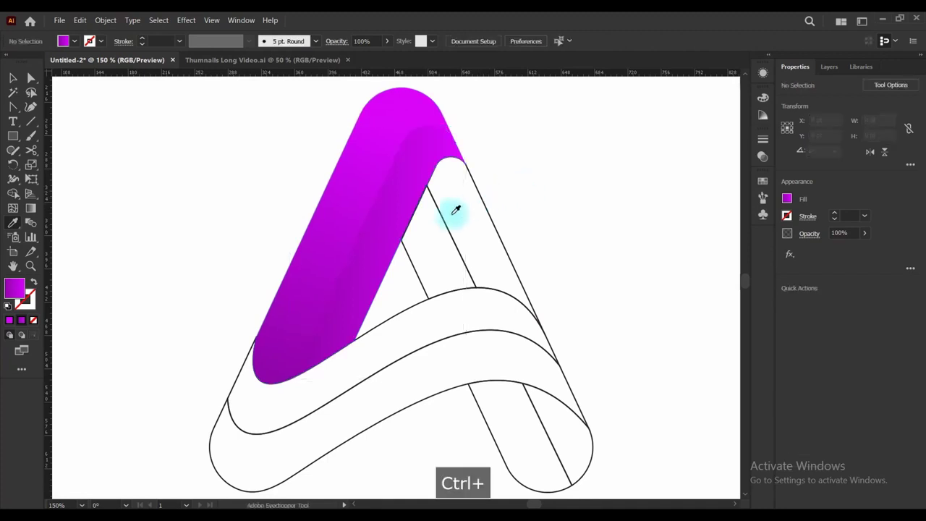
Select both S-wave bands and apply the left bar's purple gradient to them with the Eyedropper
click(13, 80)
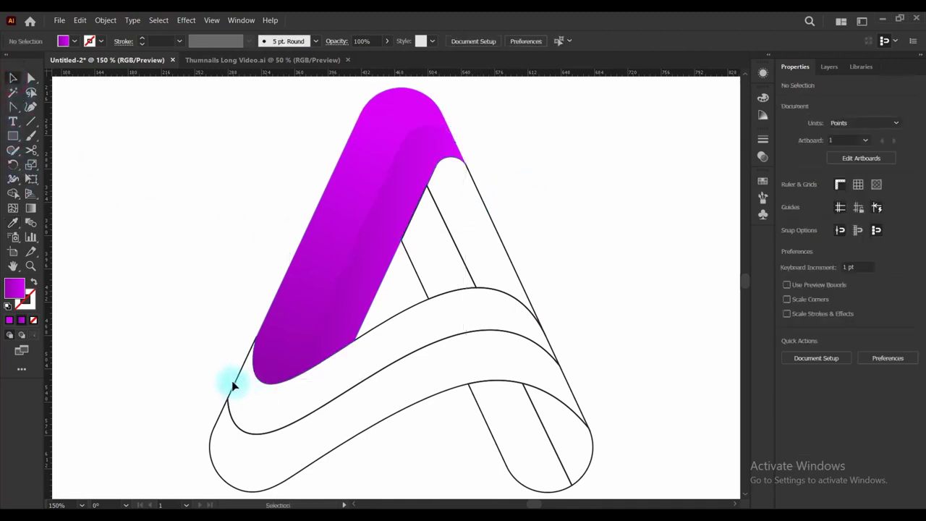
drag(232, 387, 325, 433)
key(ctrl+z)
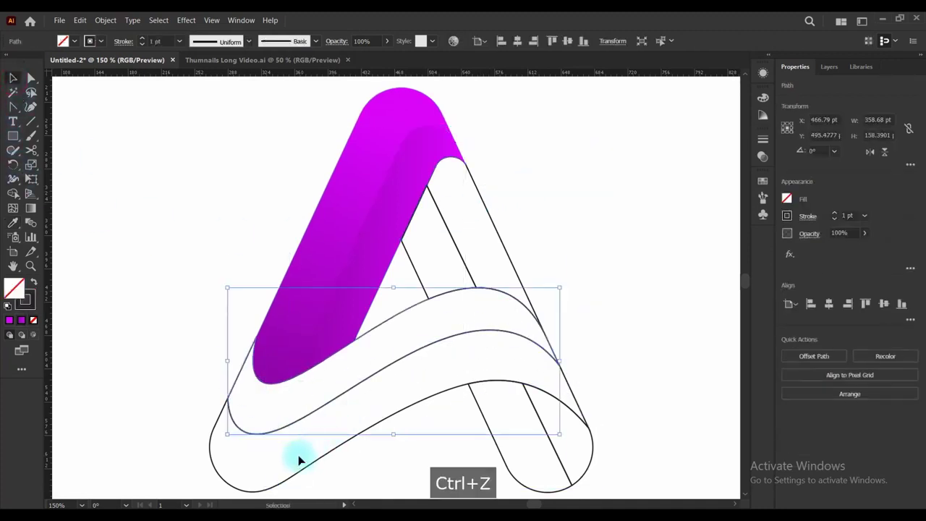
shift+click(215, 474)
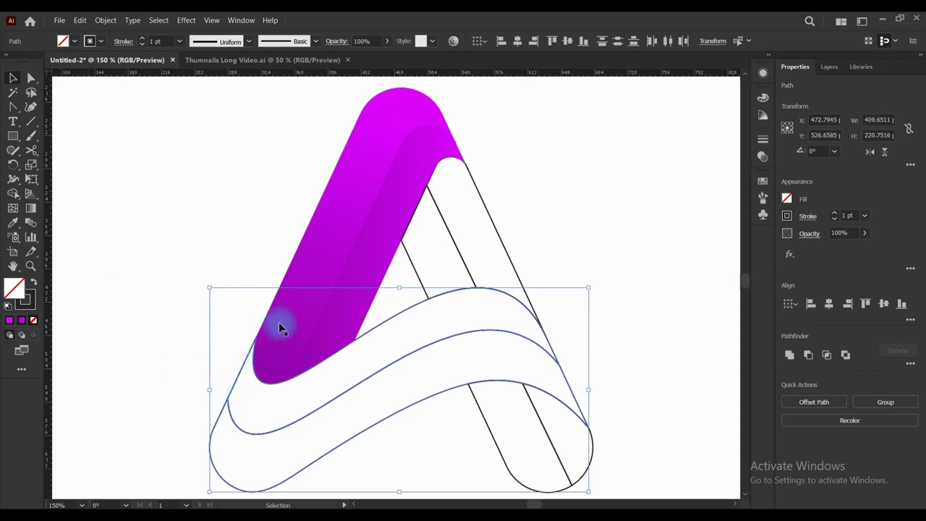
click(13, 222)
click(335, 228)
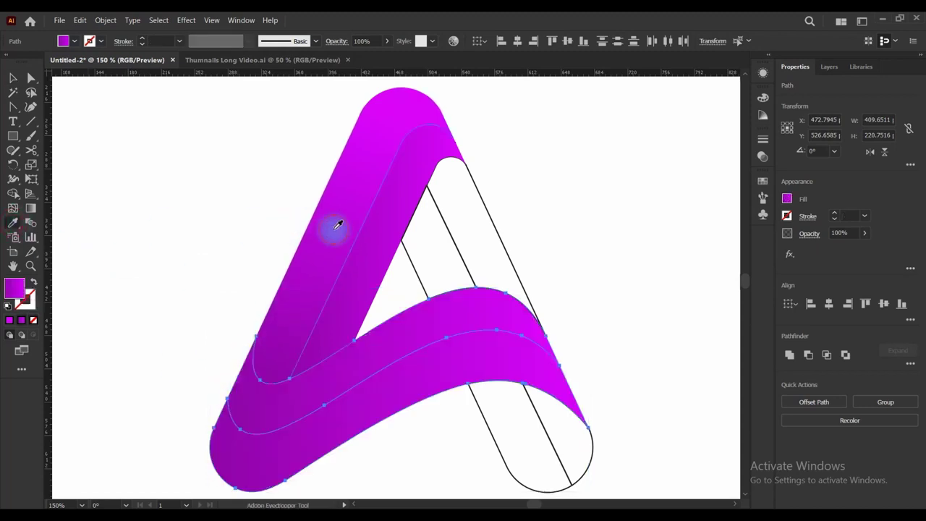
ctrl+click(238, 262)
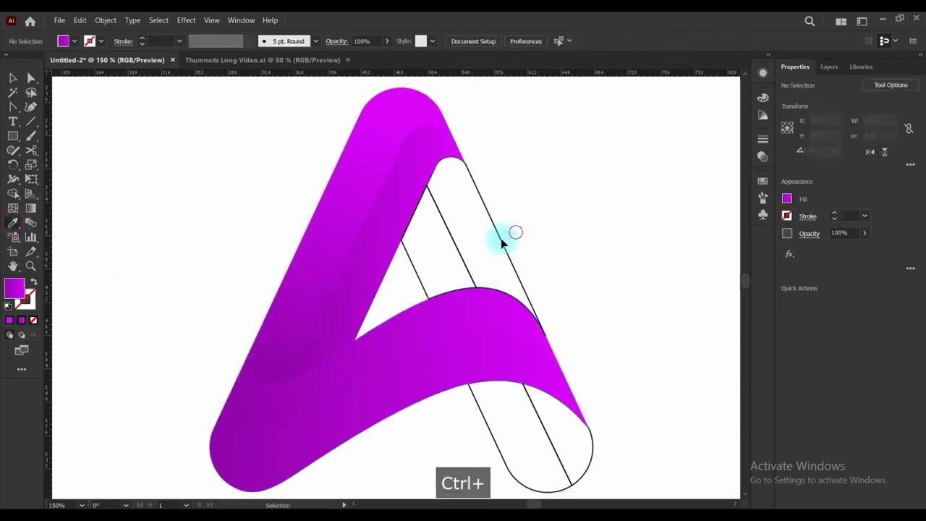
Apply the purple gradient to the right leg's two strips above the wave and its two pieces below it
ctrl+click(406, 273)
click(392, 268)
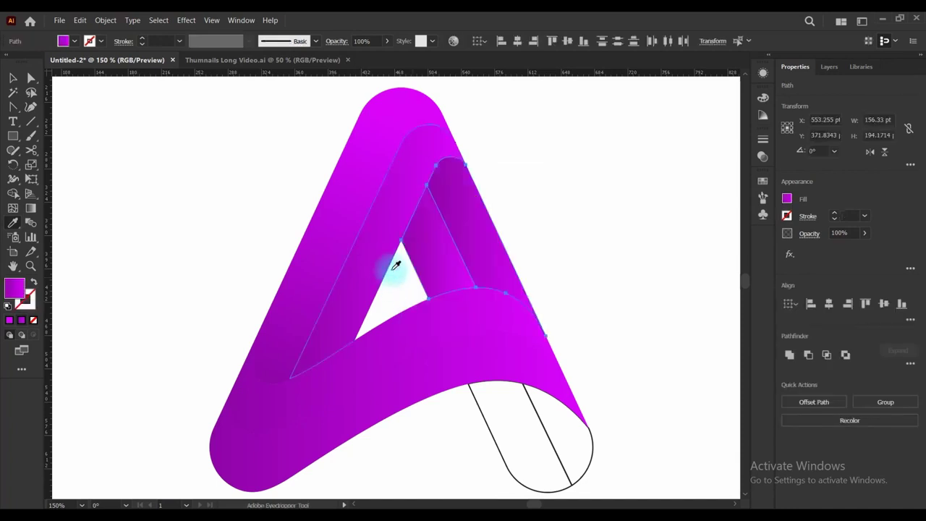
ctrl+click(501, 462)
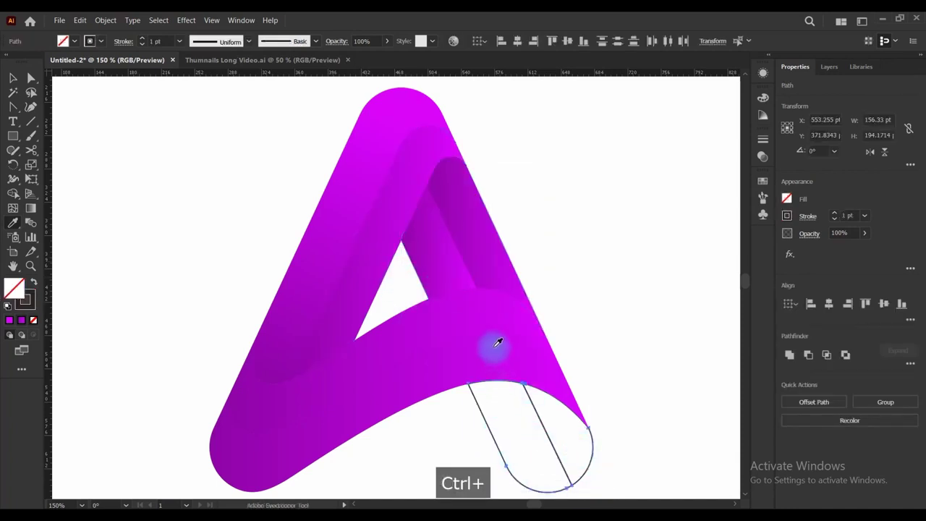
click(497, 342)
ctrl+click(591, 320)
scroll(571, 304, down, 2)
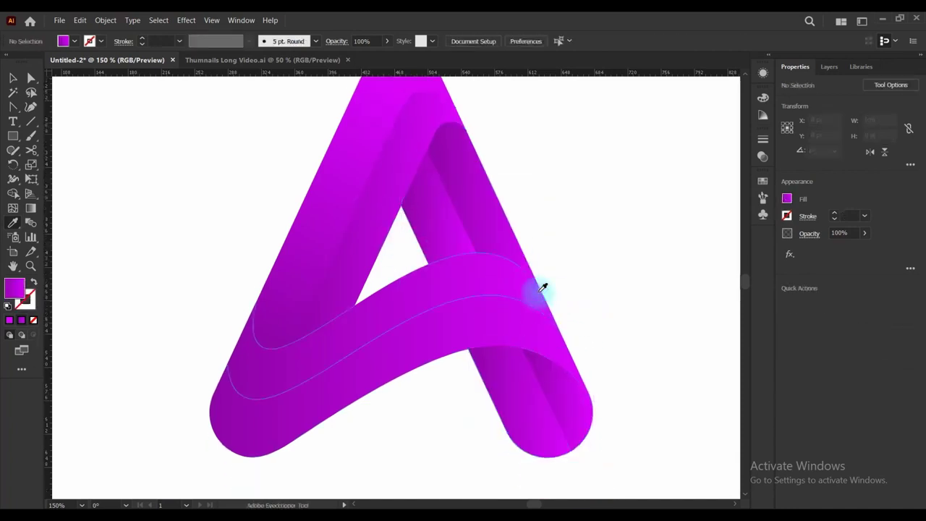
scroll(539, 291, up, 1)
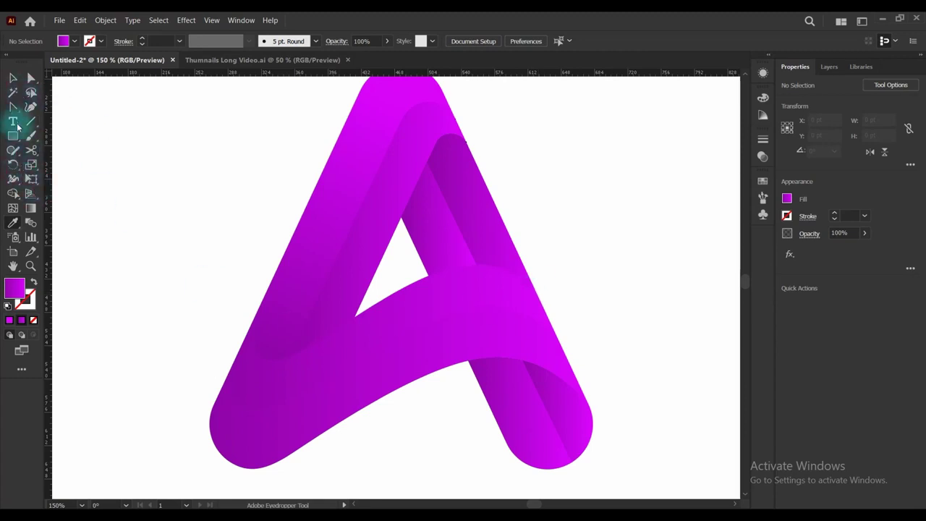
Redraw the upper wave band's gradient from its lower-left end to its upper-right end and recolor the end stop to yellow, hue 52°
click(13, 77)
click(296, 347)
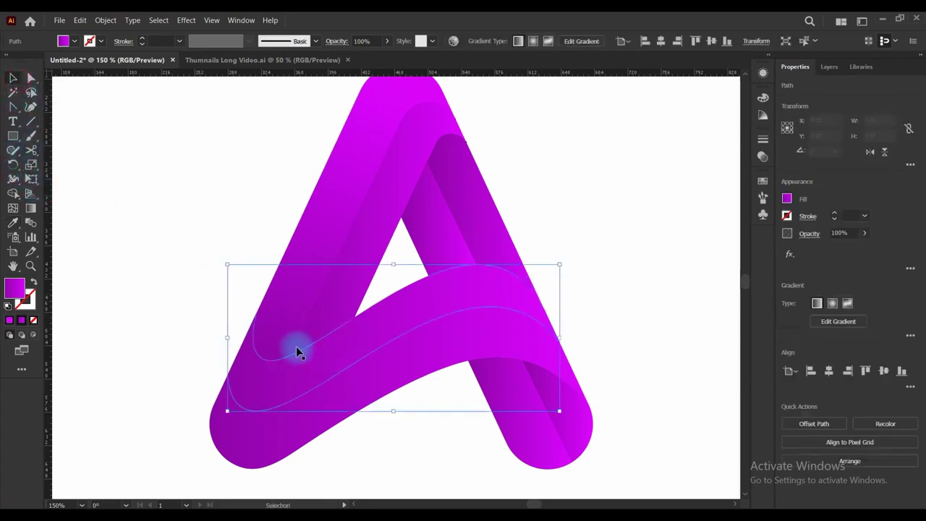
click(30, 208)
mouse_move(239, 388)
mouse_down()
mouse_move(465, 315)
mouse_move(519, 287)
mouse_up()
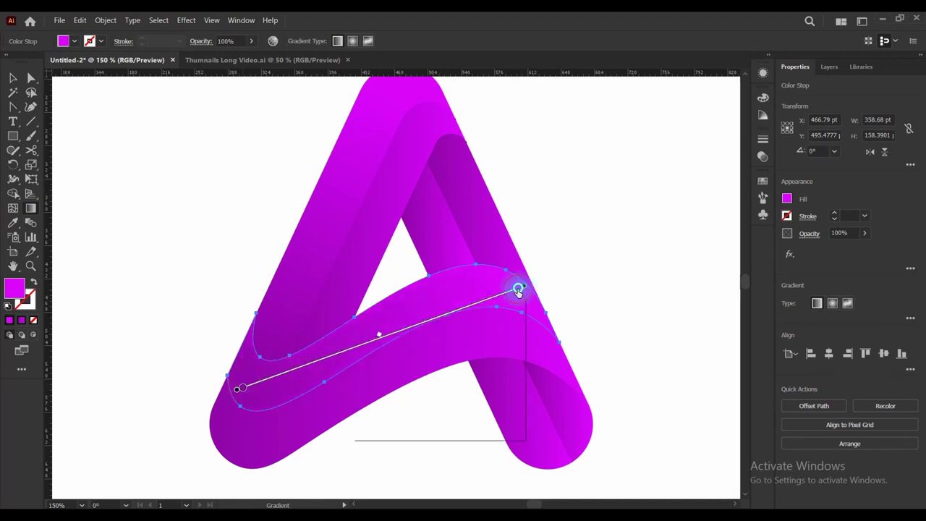
double_click(518, 290)
click(429, 333)
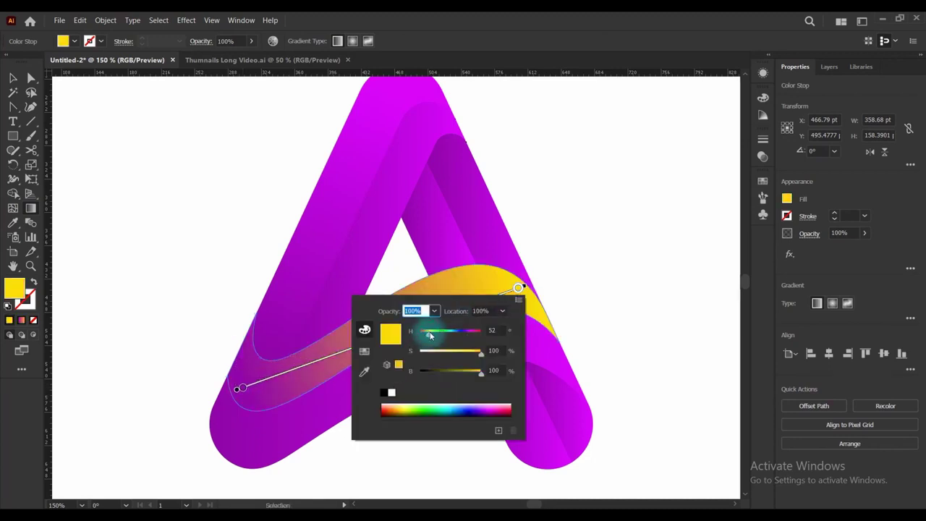
Recolor the upper wave band's purple start stop to orange with hue about 30°, saturation 100% and brightness 100%
click(243, 389)
double_click(243, 388)
click(243, 389)
double_click(243, 389)
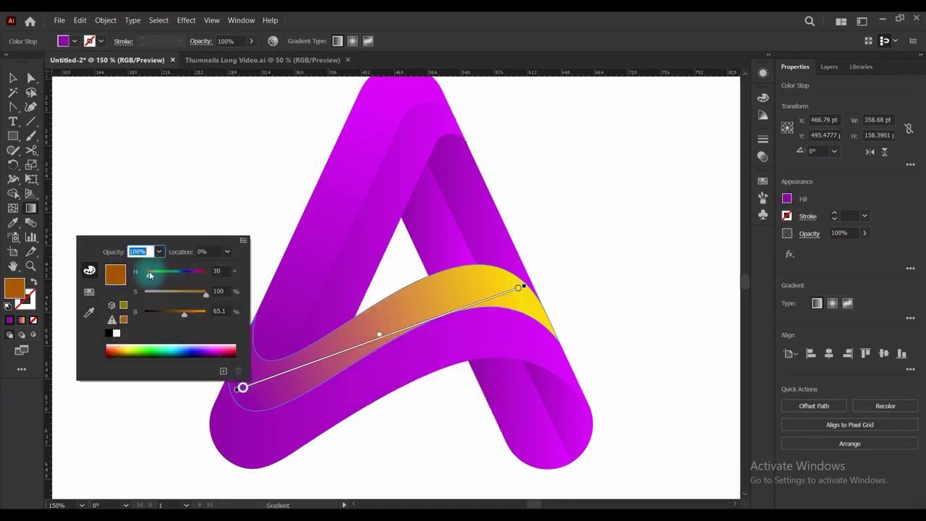
drag(184, 313, 218, 313)
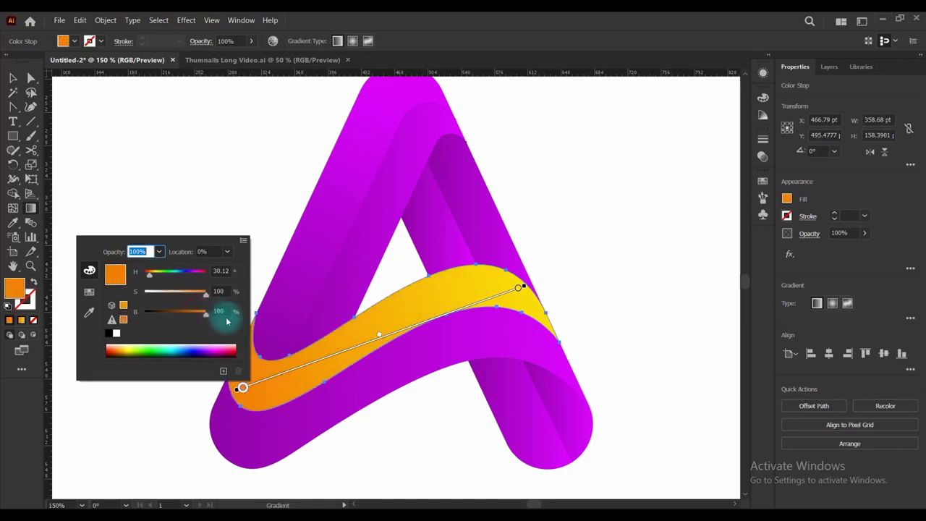
Copy the upper wave band's orange-to-yellow gradient onto the lower wave band with the Eyedropper
ctrl+click(350, 392)
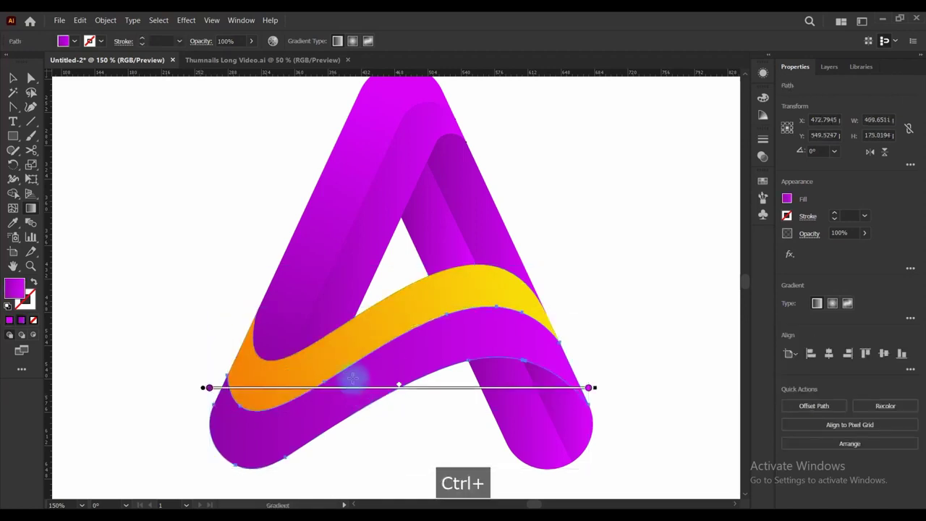
click(12, 222)
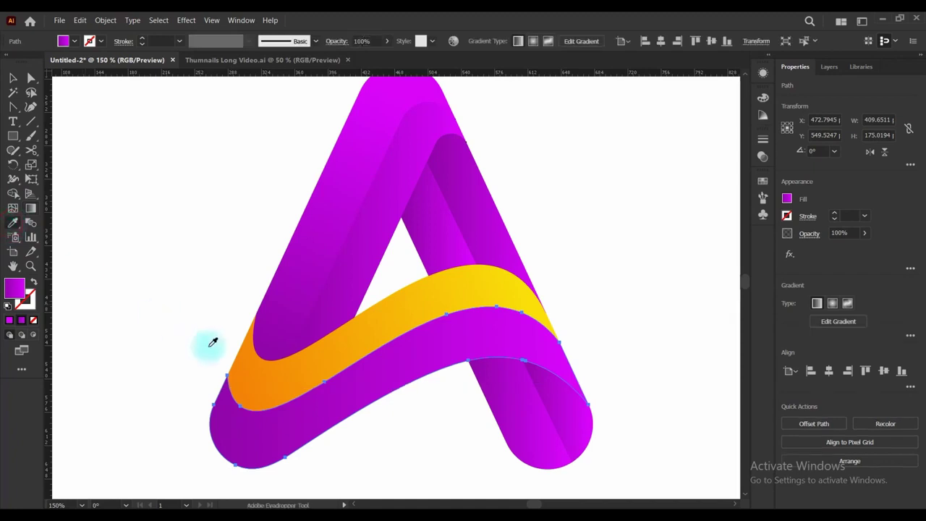
click(256, 384)
ctrl+click(575, 325)
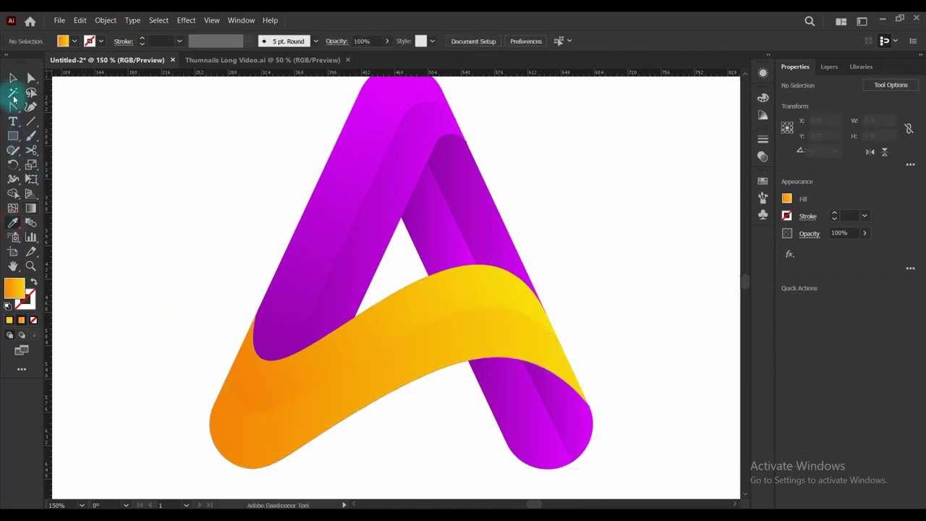
Shift the hue of the lower wave band's orange gradient stop to a deeper reddish orange
click(31, 209)
ctrl+click(299, 426)
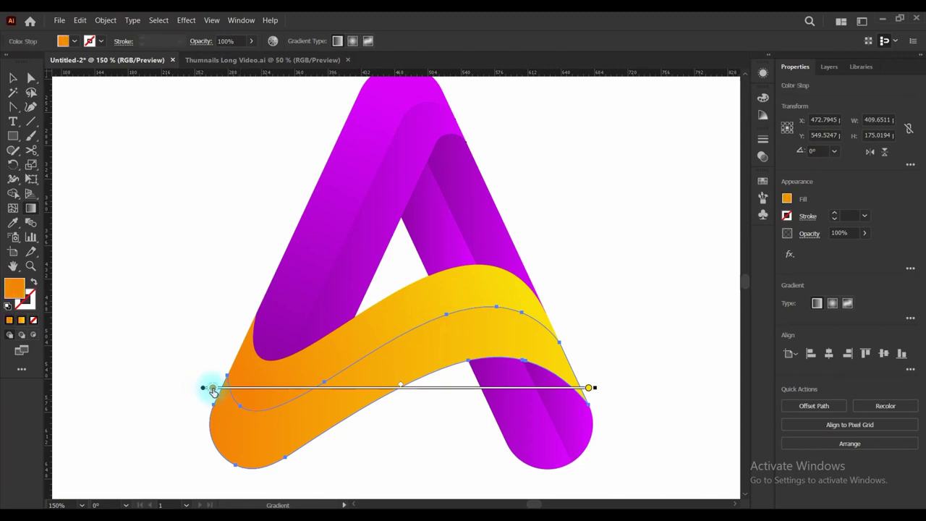
double_click(213, 390)
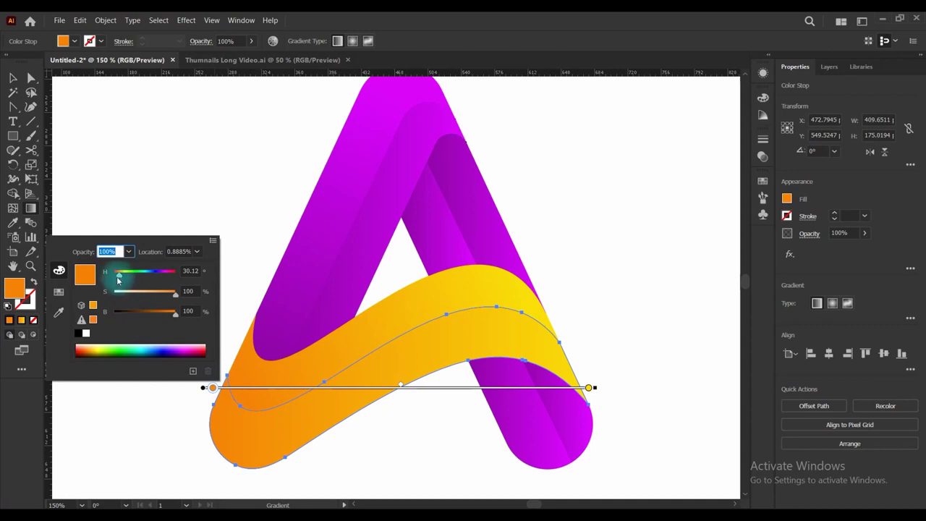
click(118, 275)
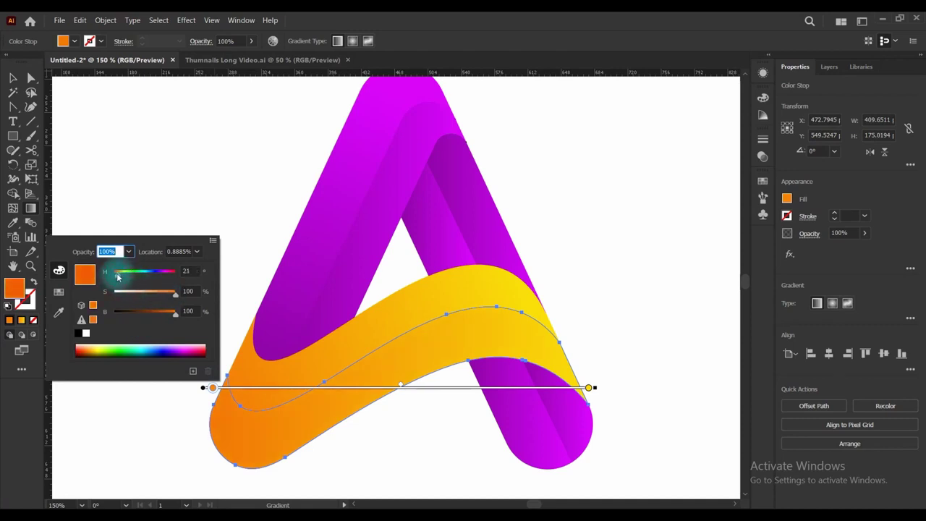
drag(118, 277, 117, 277)
ctrl+click(365, 453)
ctrl+click(365, 453)
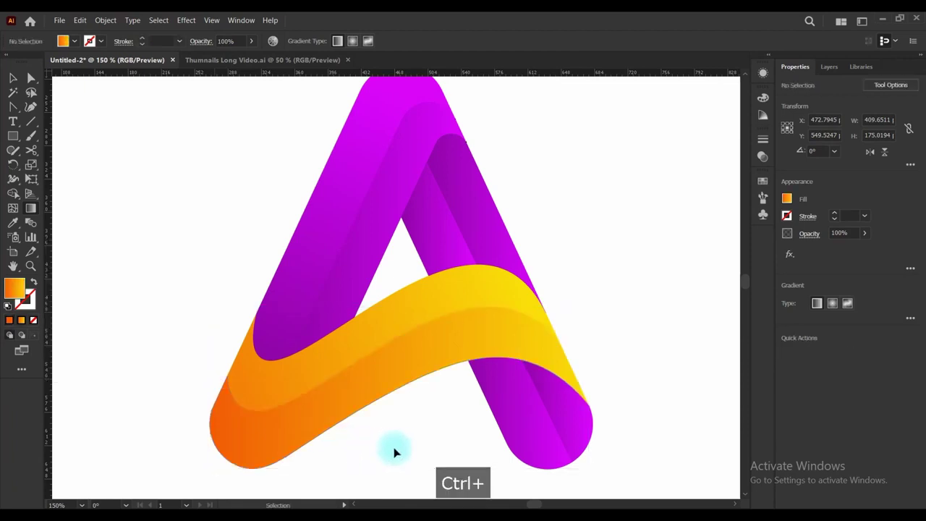
Recolor the left bar's lower gradient stop to dark violet with hue about 277°, saturation 100% and brightness about 56%
scroll(371, 418, down, 1)
scroll(416, 423, up, 2)
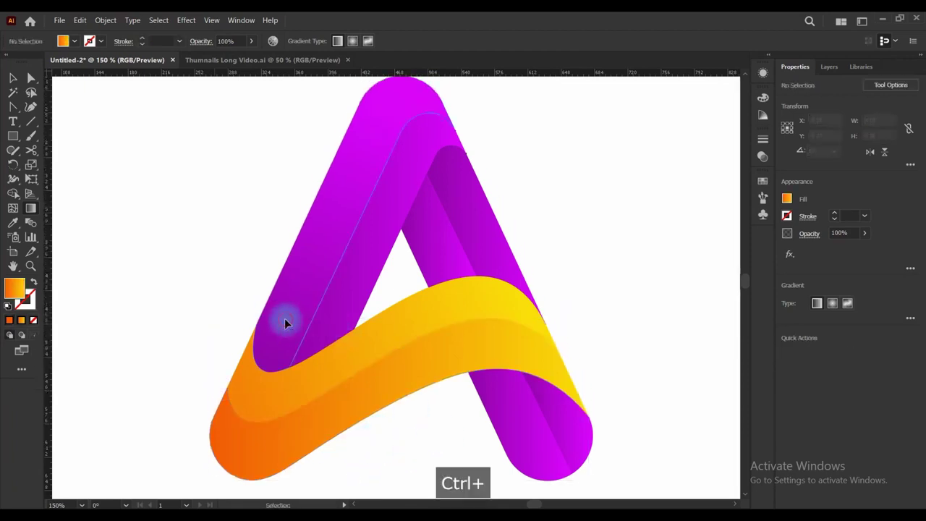
ctrl+click(260, 344)
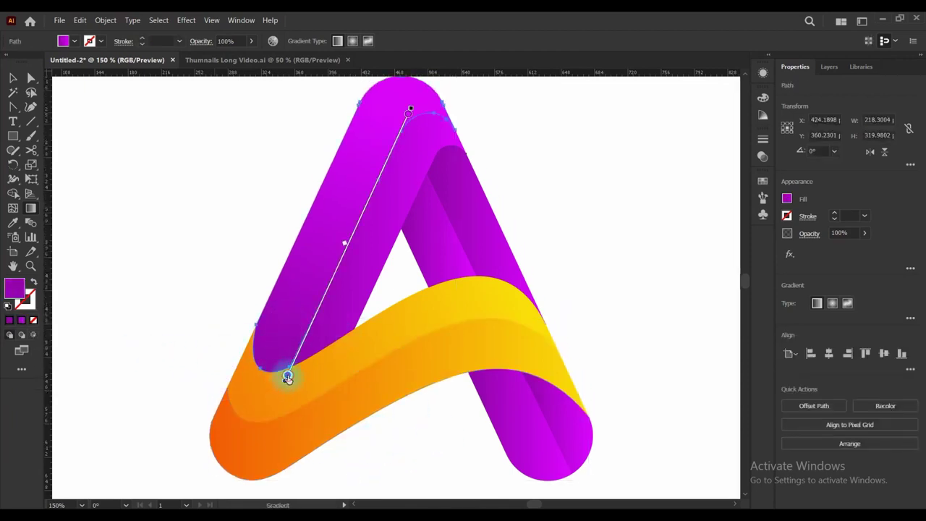
double_click(287, 376)
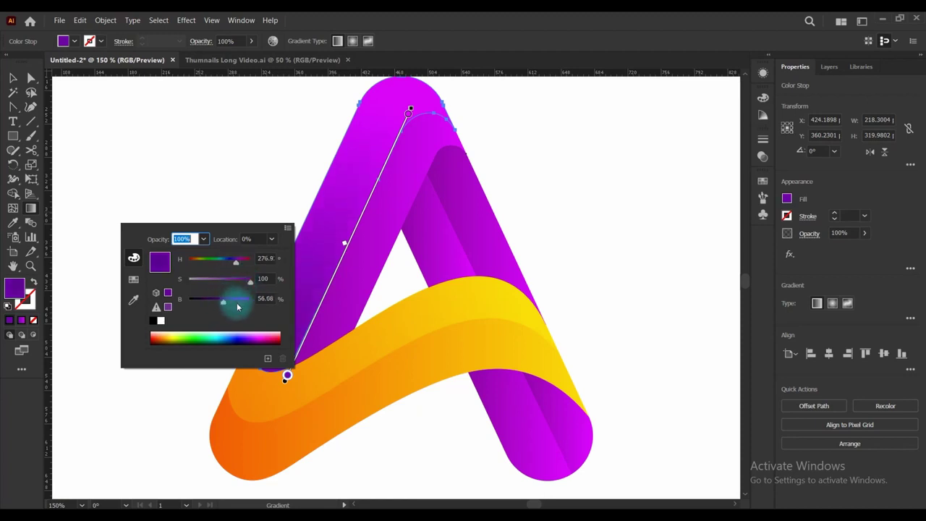
click(390, 290)
ctrl+click(408, 438)
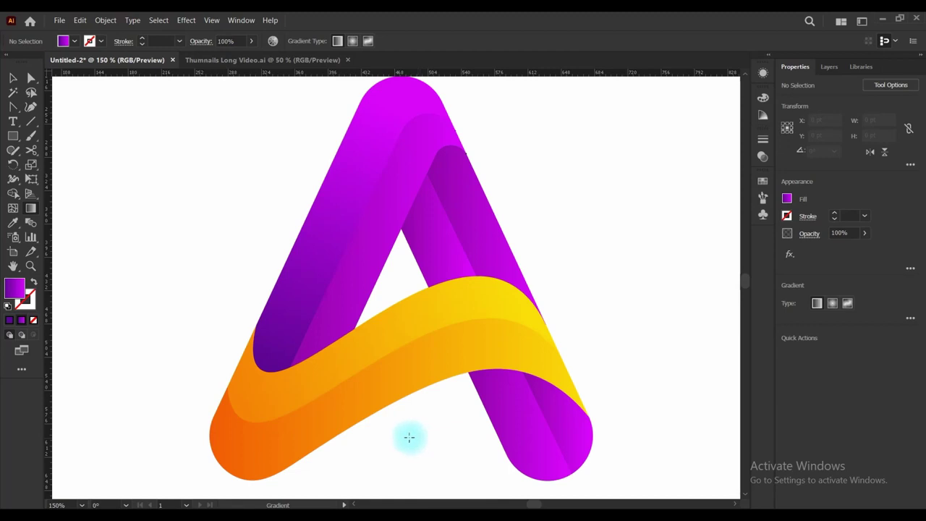
Angle the purple gradients of the upper right leg's inner and outer facets so they run down along the leg
scroll(405, 437, down, 1)
scroll(383, 438, right, 1)
ctrl+click(409, 246)
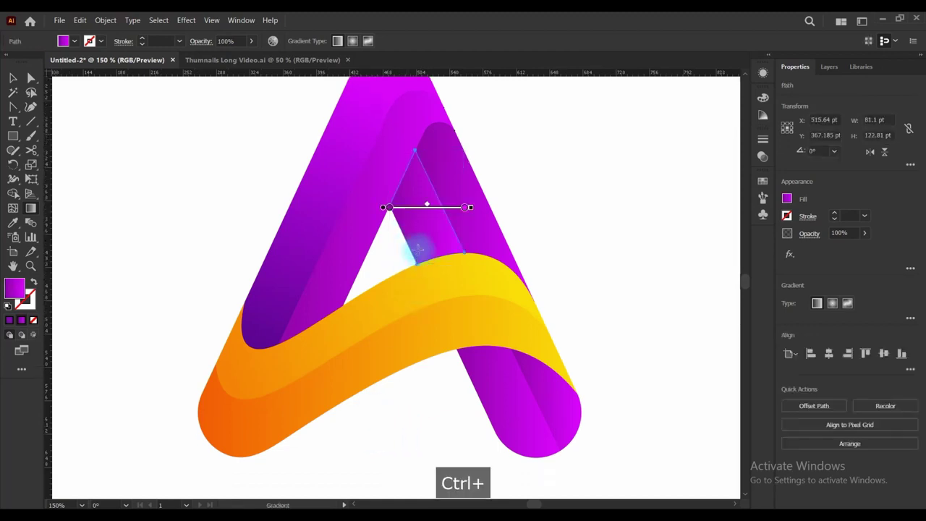
scroll(477, 282, up, 1)
drag(414, 209, 482, 352)
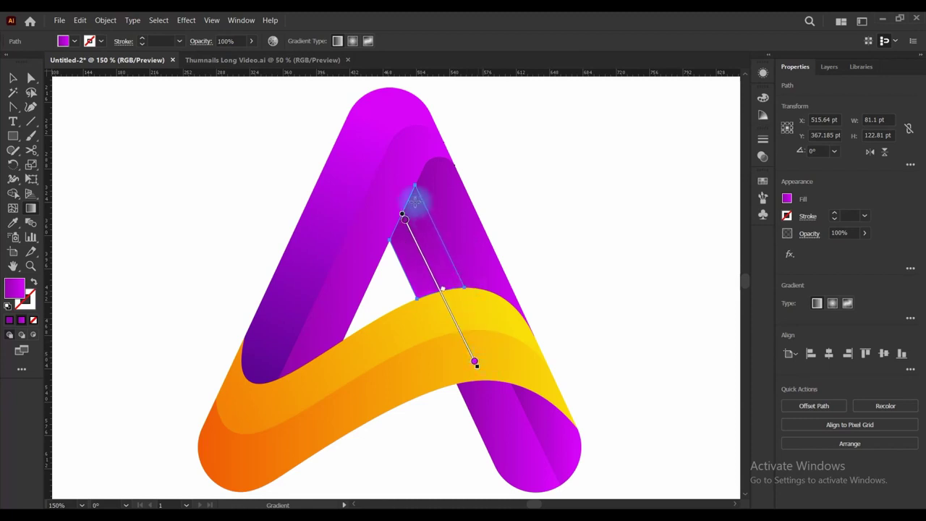
drag(392, 196, 445, 300)
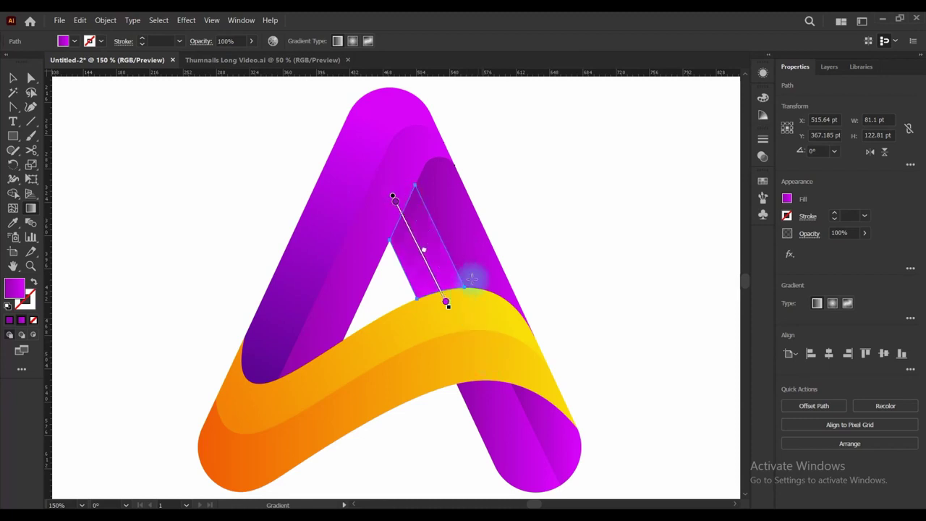
ctrl+click(473, 231)
drag(432, 149, 503, 300)
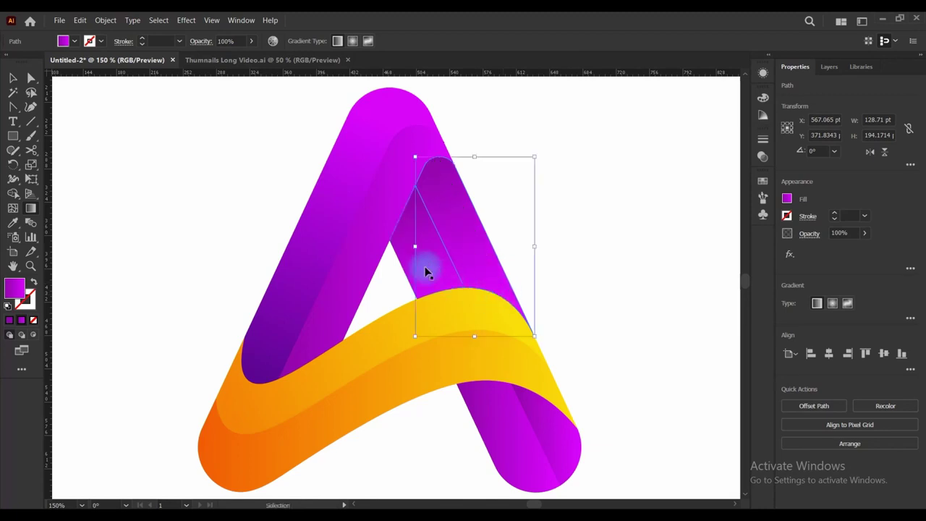
Recolor the upper right leg's inner facet gradient start stop to dark blue with hue about 233°, saturation 100% and brightness about 50%
ctrl+click(430, 269)
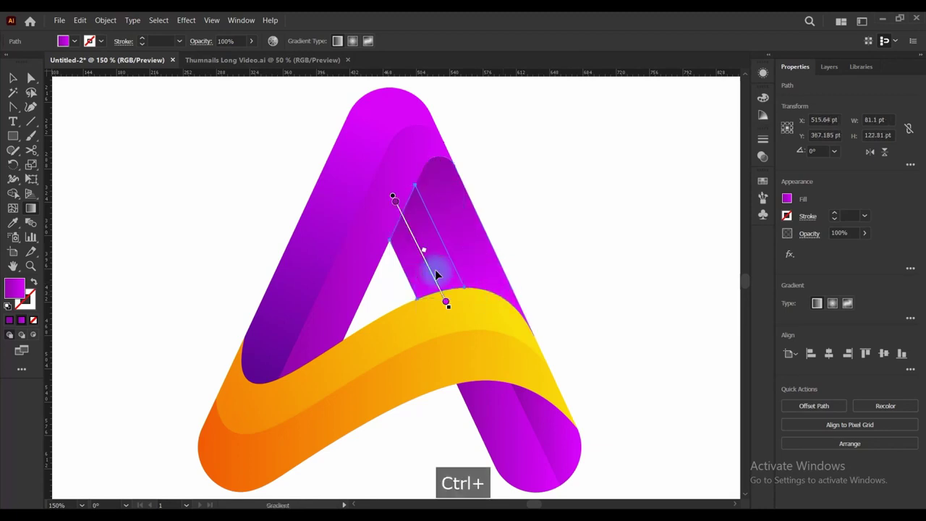
double_click(394, 203)
drag(340, 246, 337, 247)
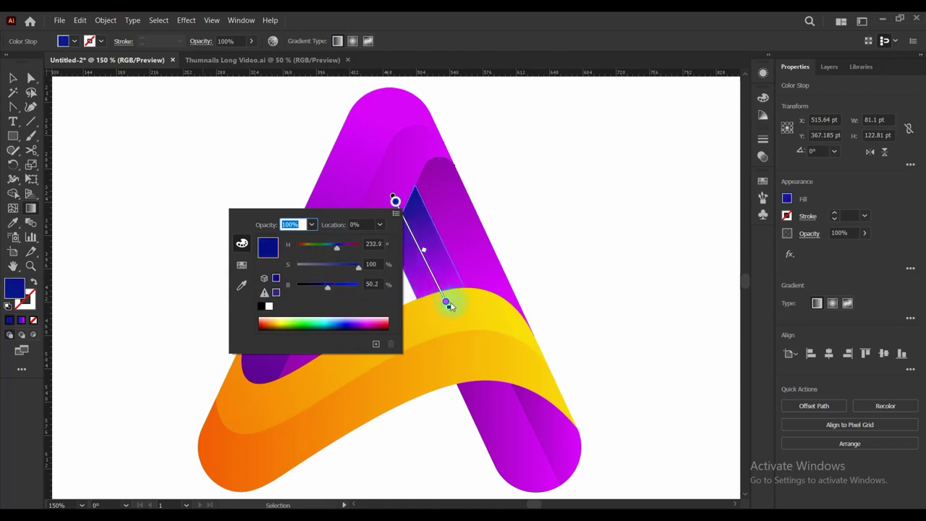
Recolor the inner facet's gradient end stop to bright blue with hue about 210°, saturation 100% and brightness 100%
ctrl+double_click(447, 305)
ctrl+double_click(528, 260)
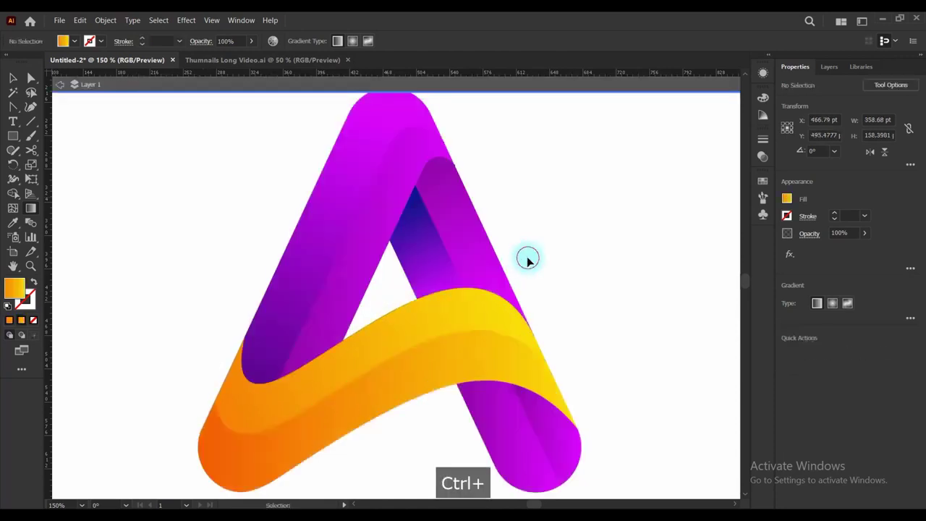
click(434, 268)
key(g)
click(442, 299)
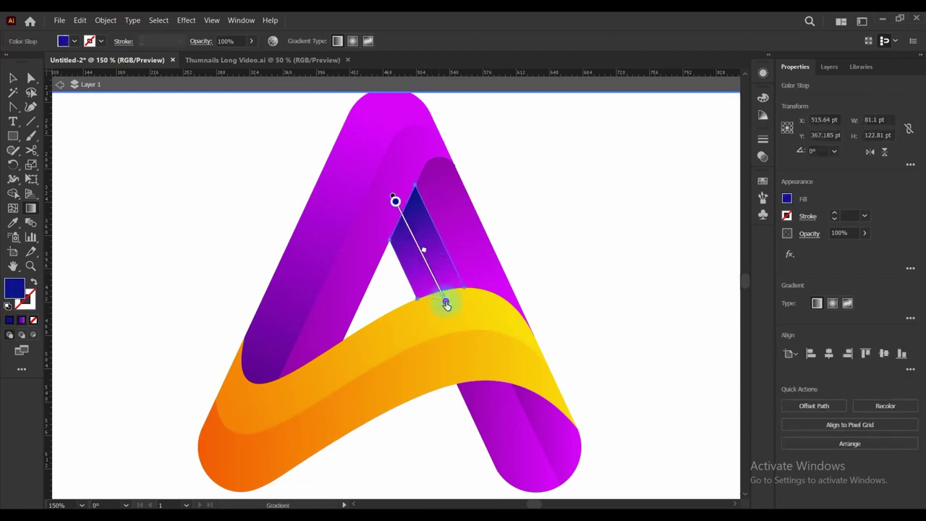
double_click(446, 304)
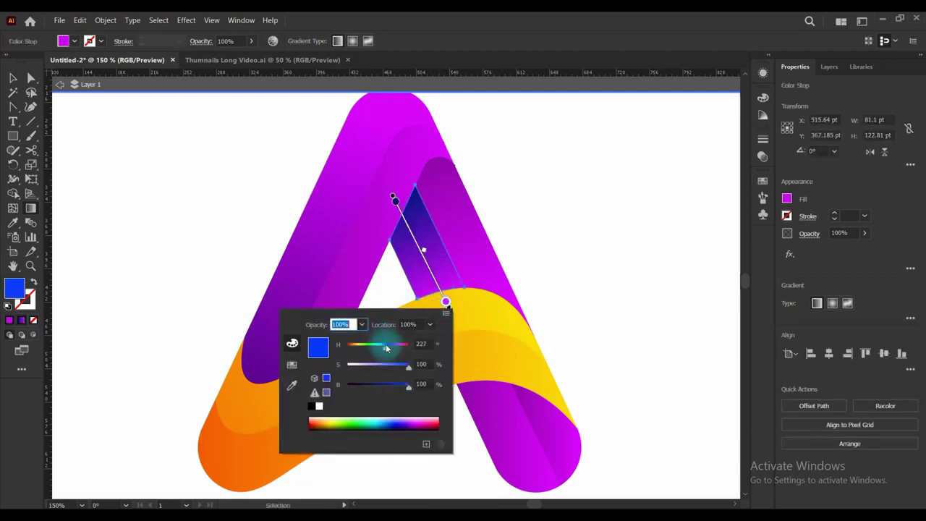
click(385, 348)
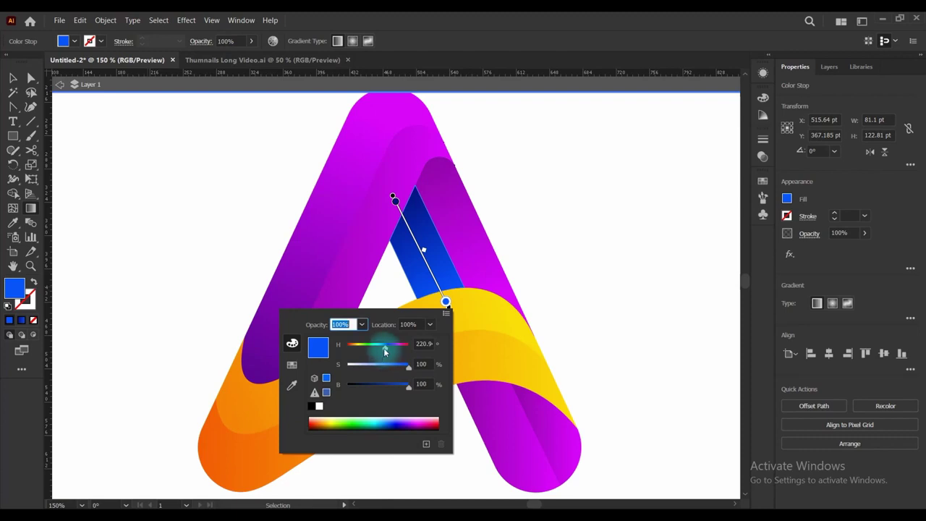
drag(382, 351, 382, 351)
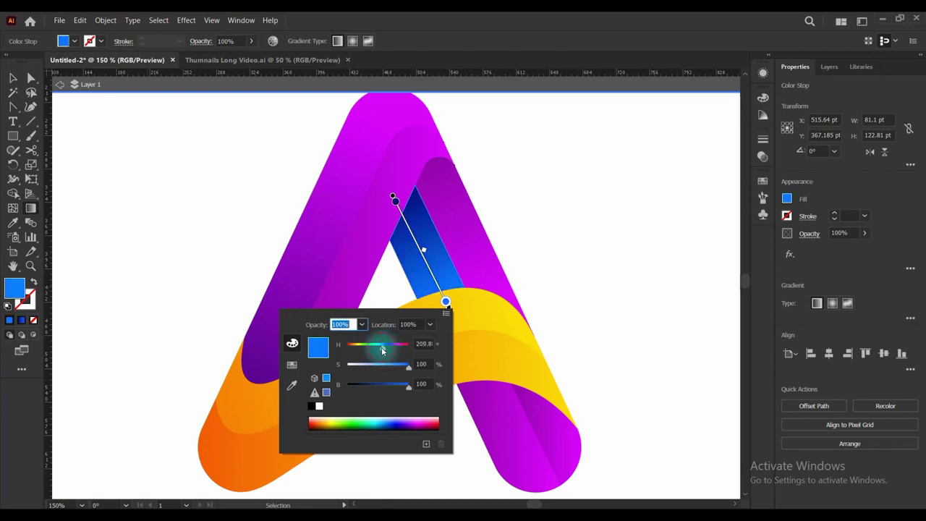
Copy the inner facet's blue gradient onto the upper right leg's outer facet with the Eyedropper
ctrl+click(475, 257)
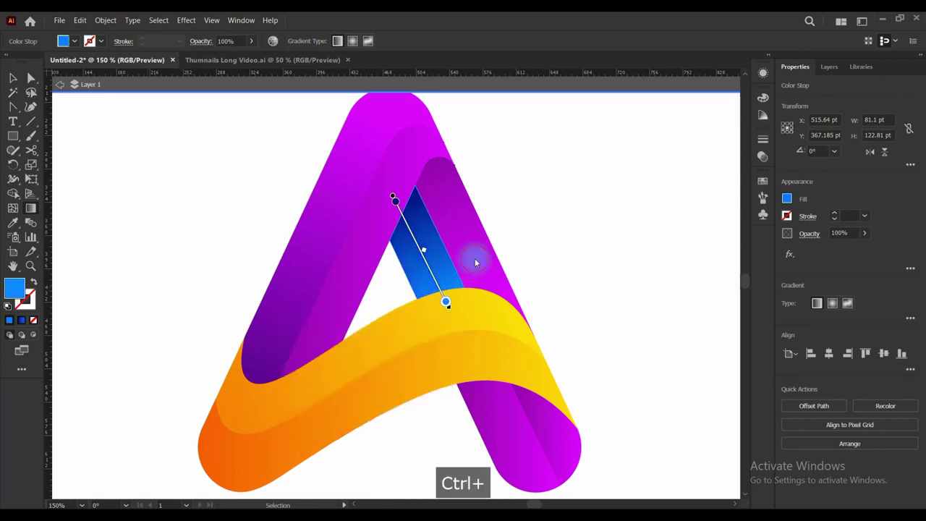
ctrl+click(473, 251)
click(16, 226)
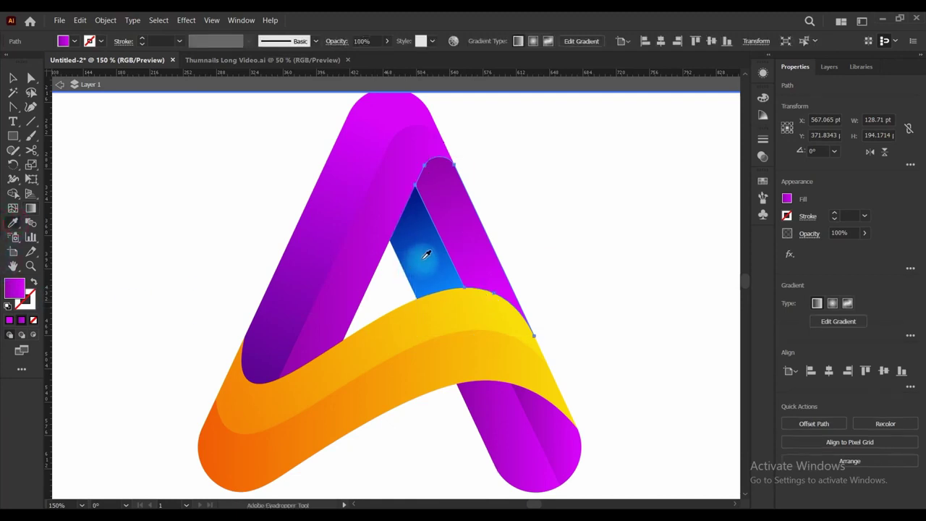
click(425, 253)
Copy the blue gradient onto both purple facets of the right leg below the yellow band with the Eyedropper
scroll(530, 290, down, 1)
key(v)
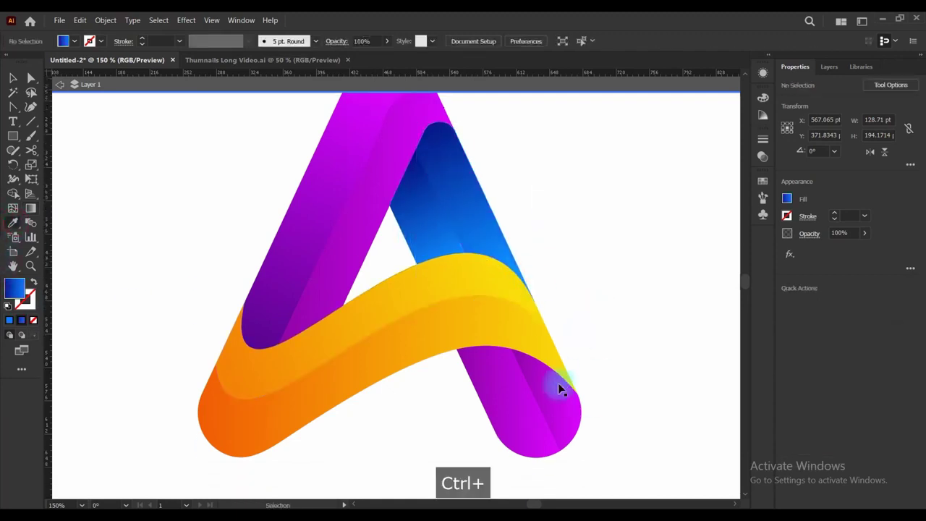
ctrl+click(510, 390)
click(424, 191)
ctrl+click(565, 420)
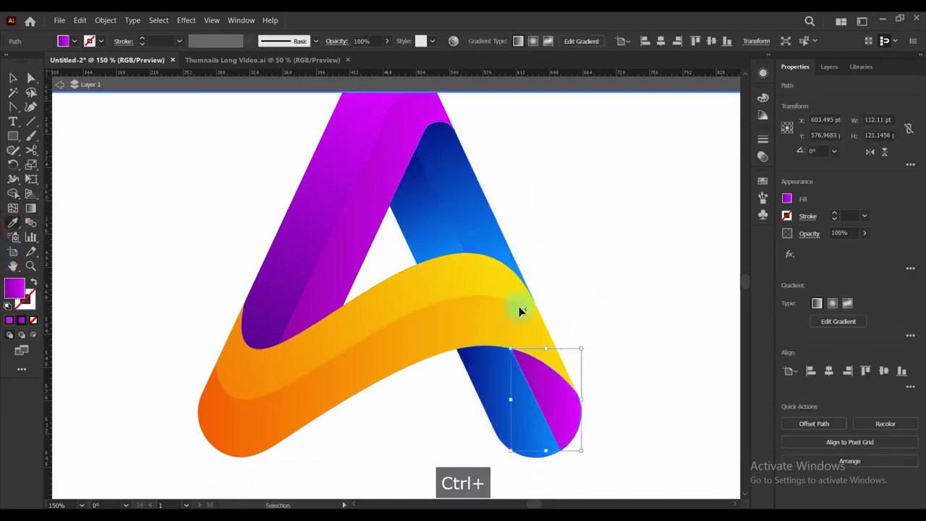
click(474, 218)
ctrl+click(617, 322)
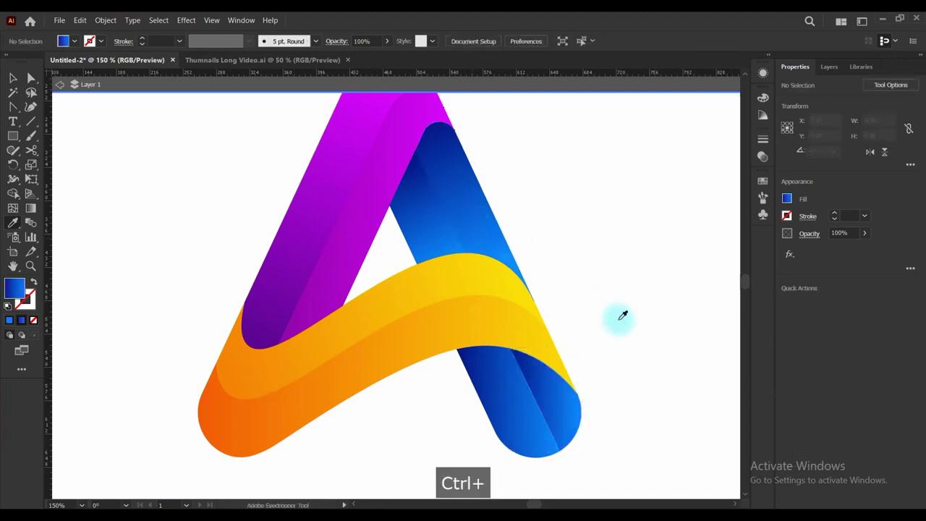
Angle the blue gradients of both lower right leg facets so they run down along the leg, dark end under the band
ctrl+click(566, 405)
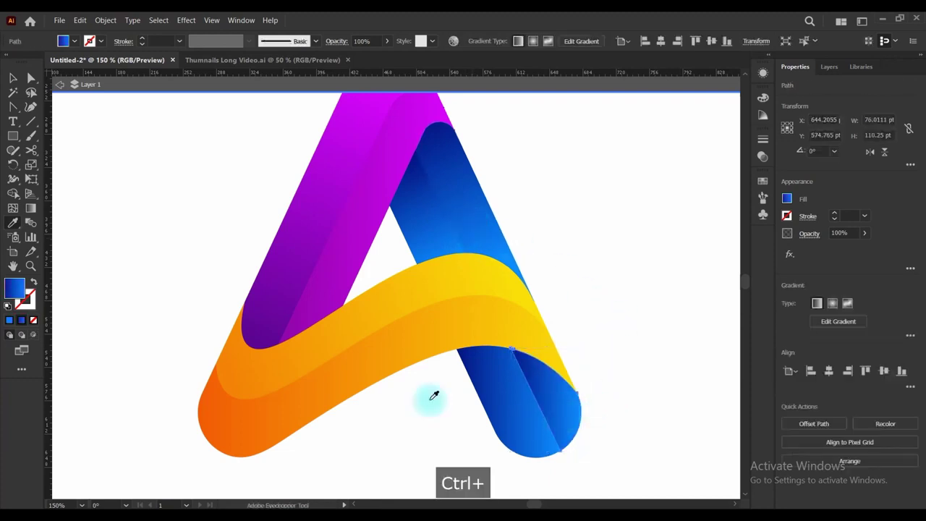
click(31, 207)
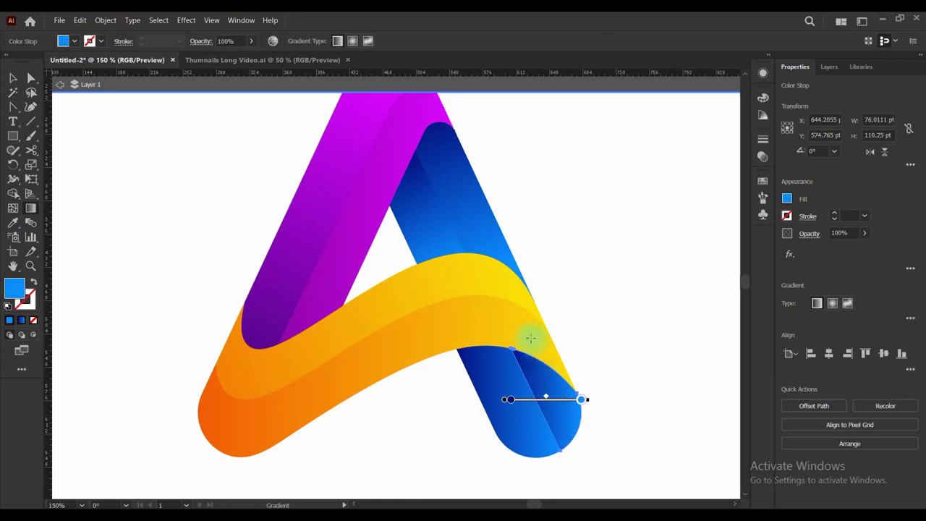
drag(524, 327, 572, 445)
ctrl+click(527, 440)
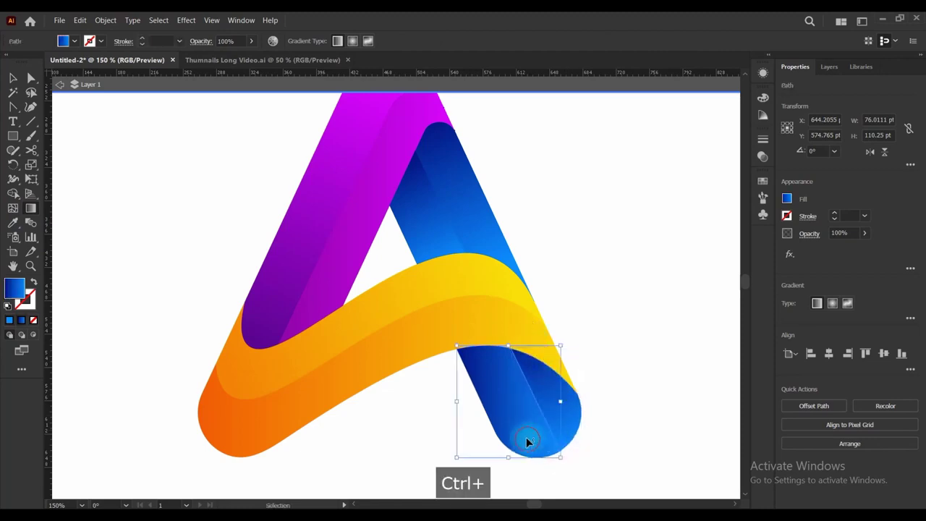
drag(465, 330, 523, 455)
ctrl+click(636, 428)
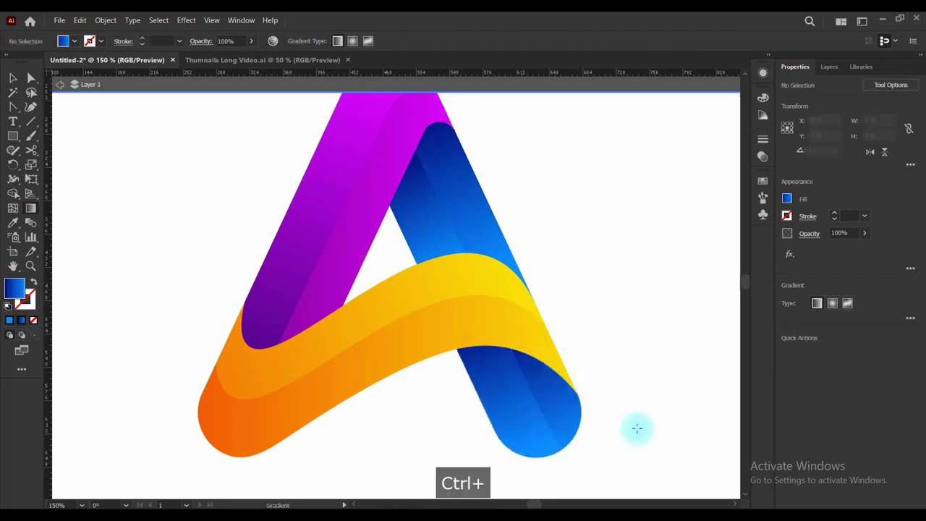
Draw a straight Pen line along the seam between the upper blue facets and give it a 5 pt stroke
scroll(459, 183, up, 2)
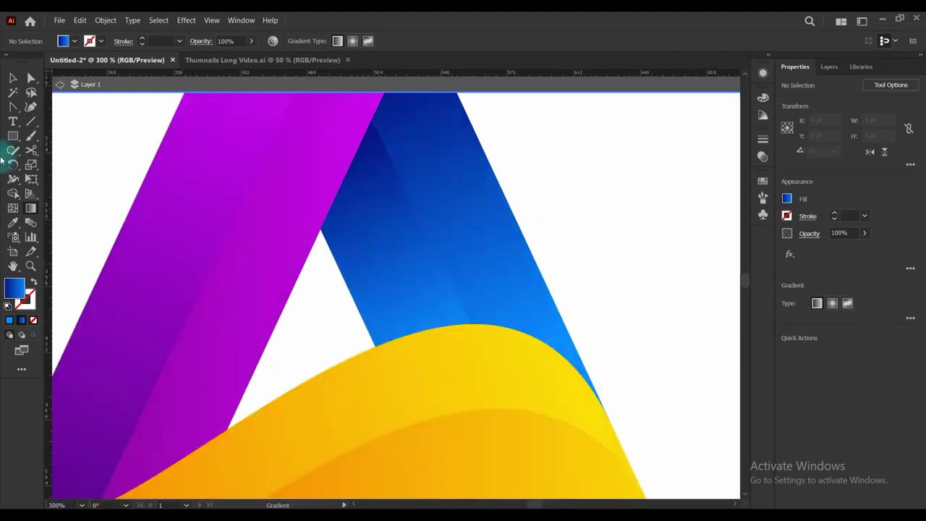
click(13, 107)
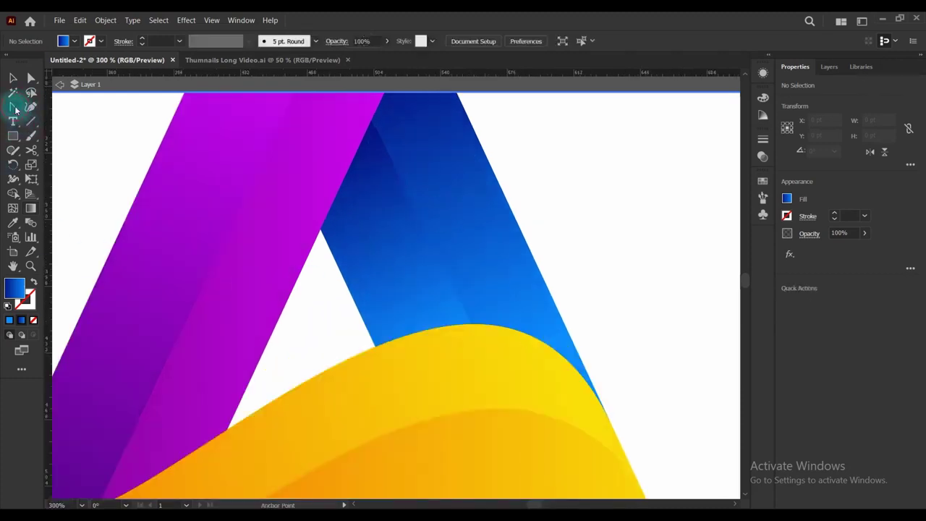
click(386, 150)
click(467, 317)
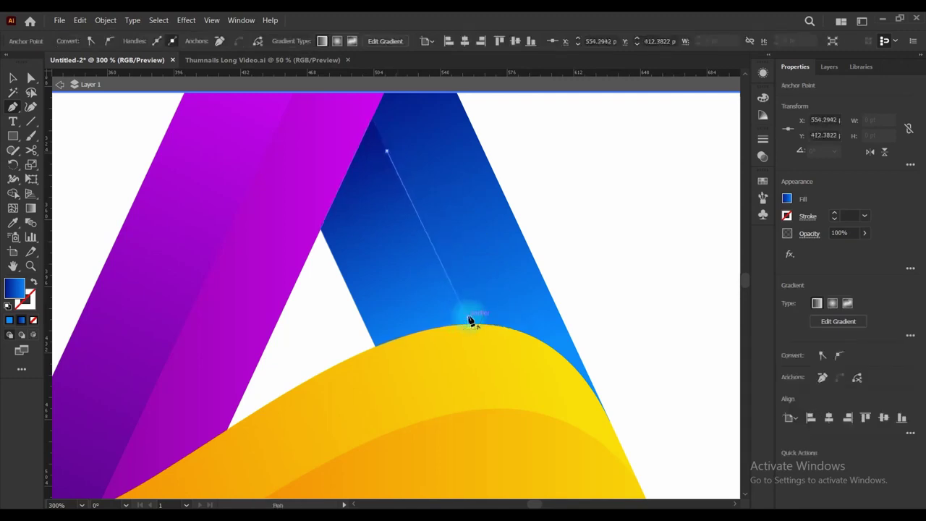
click(843, 212)
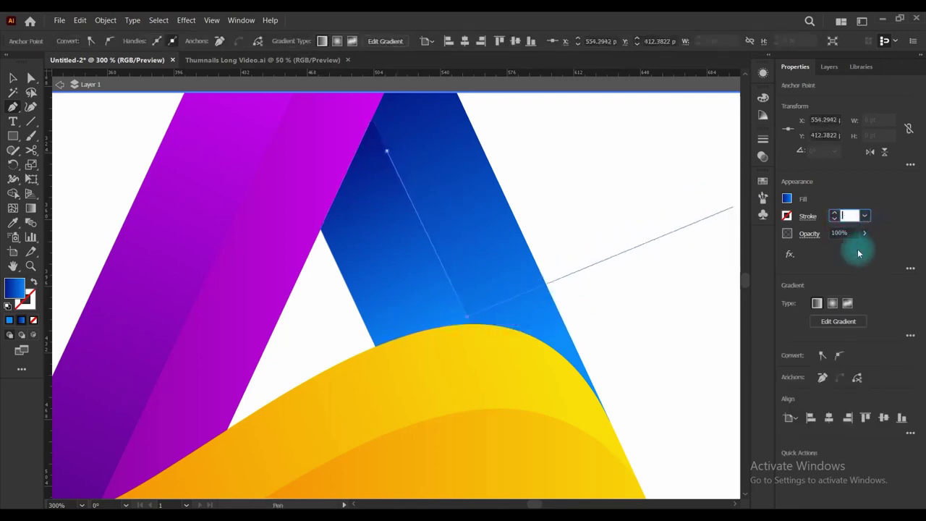
text(5)
key(Tab)
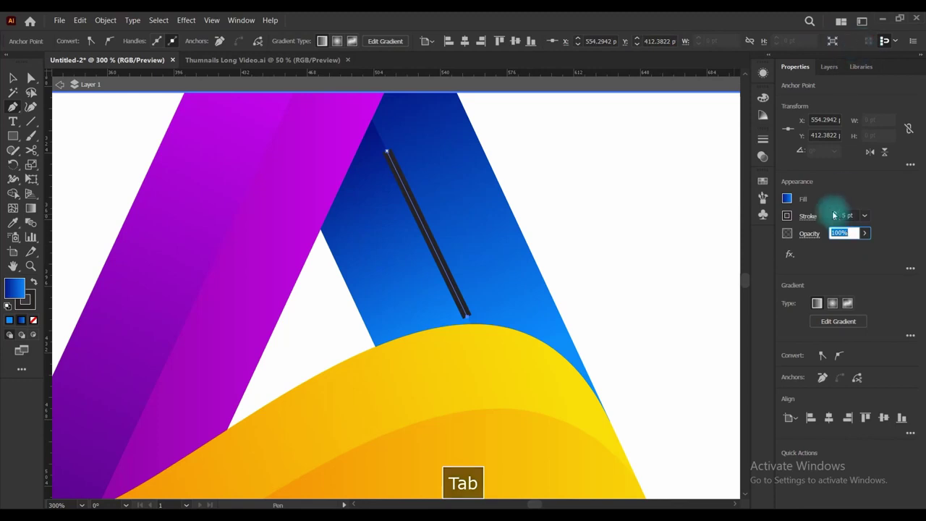
Apply the elliptical width profile tapering at both ends to the seam line and set its opacity to 50%
click(807, 218)
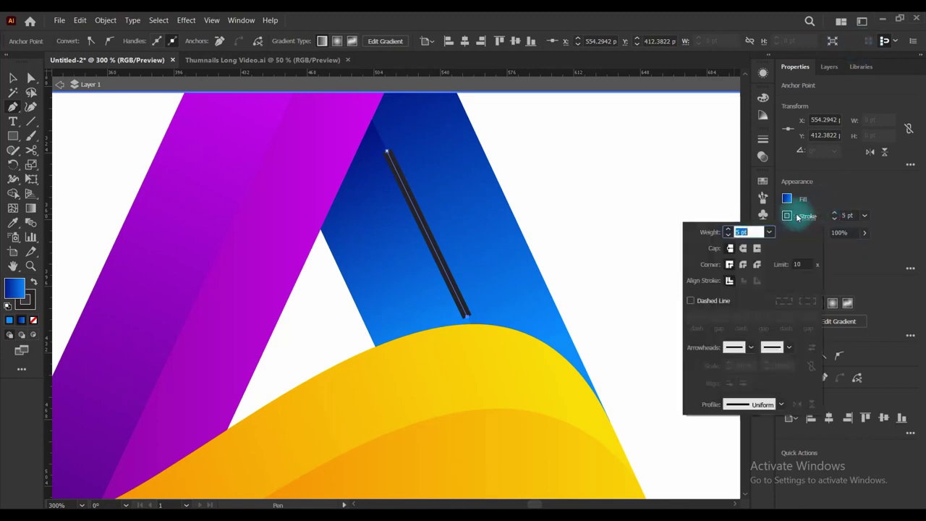
click(756, 405)
click(757, 382)
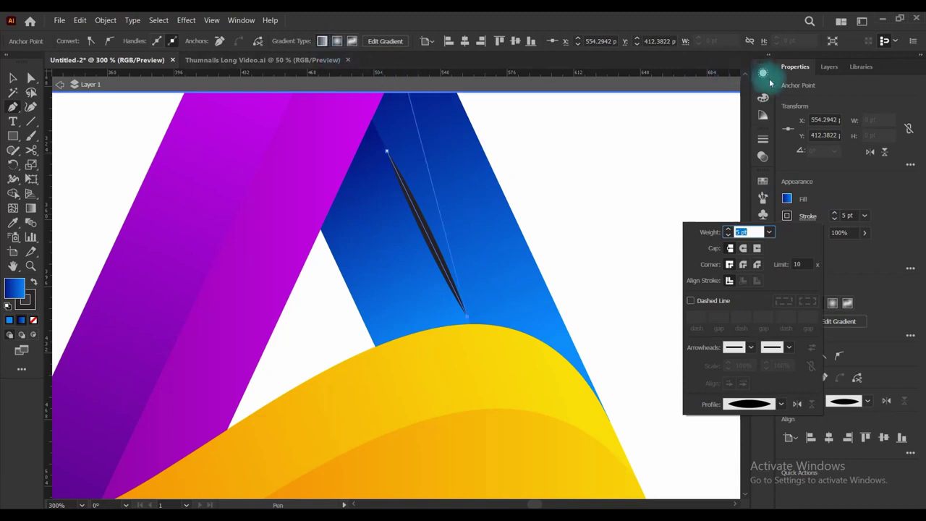
click(846, 231)
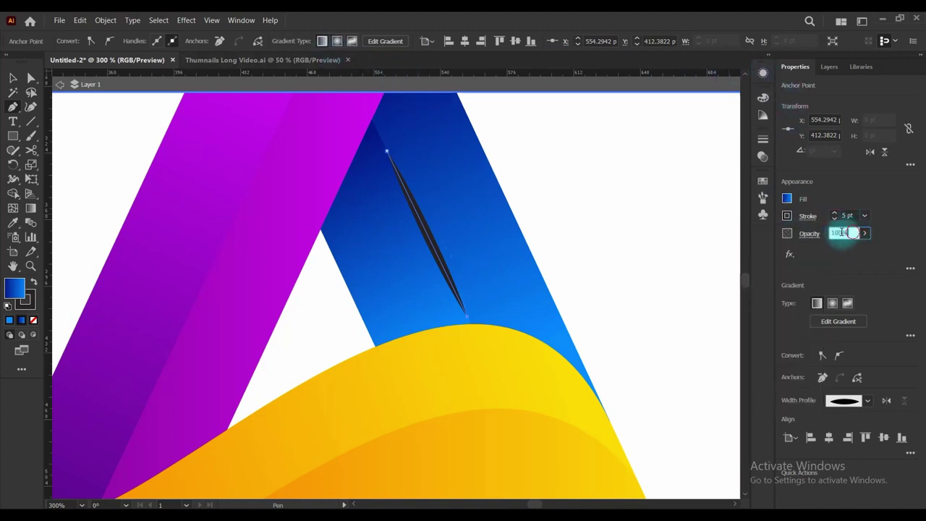
key(Tab)
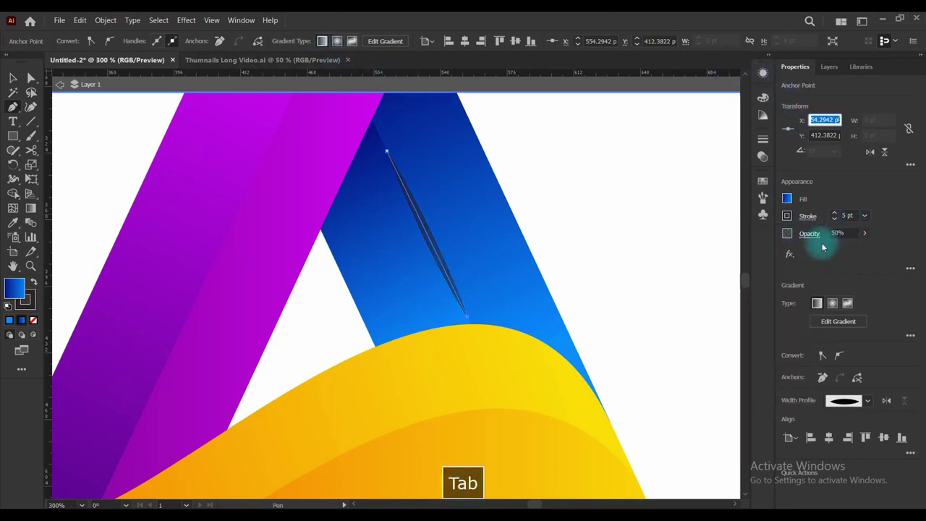
click(786, 199)
click(667, 243)
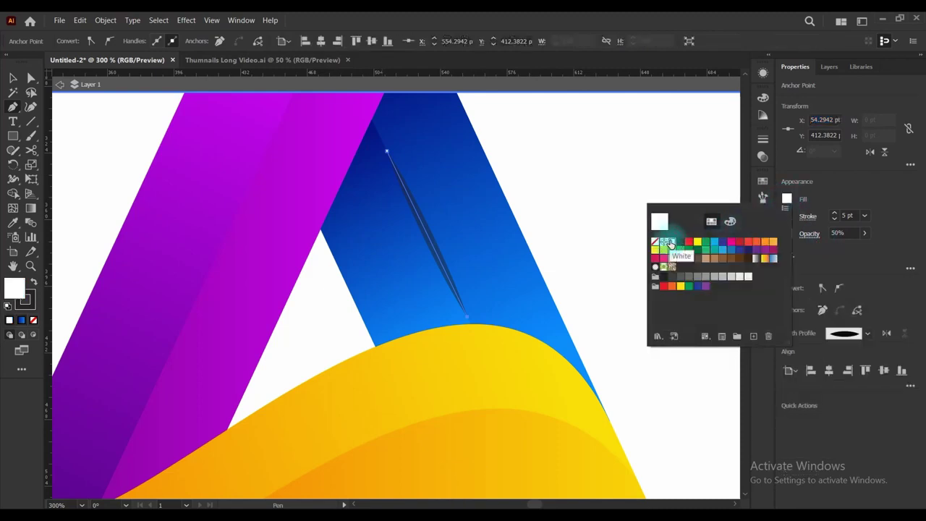
click(811, 198)
click(808, 216)
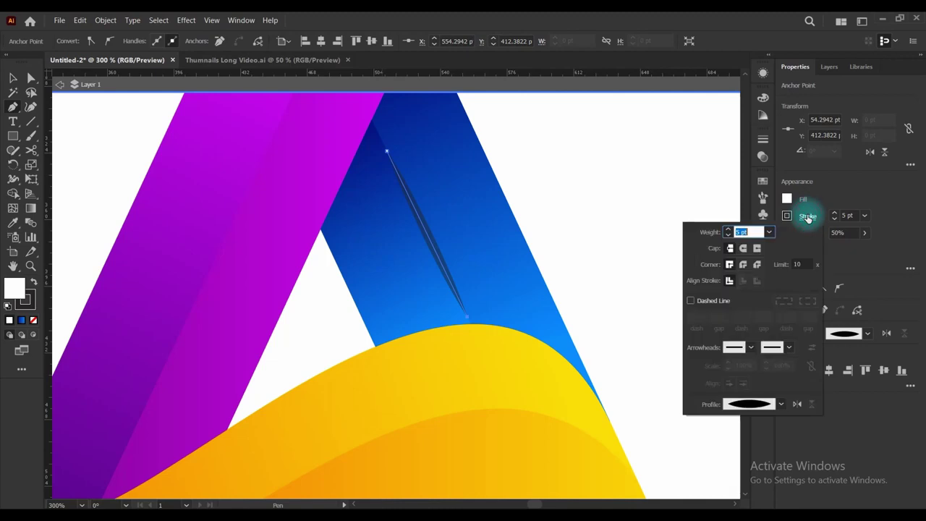
Set the seam line's fill to None and its stroke color to White
click(787, 200)
click(787, 199)
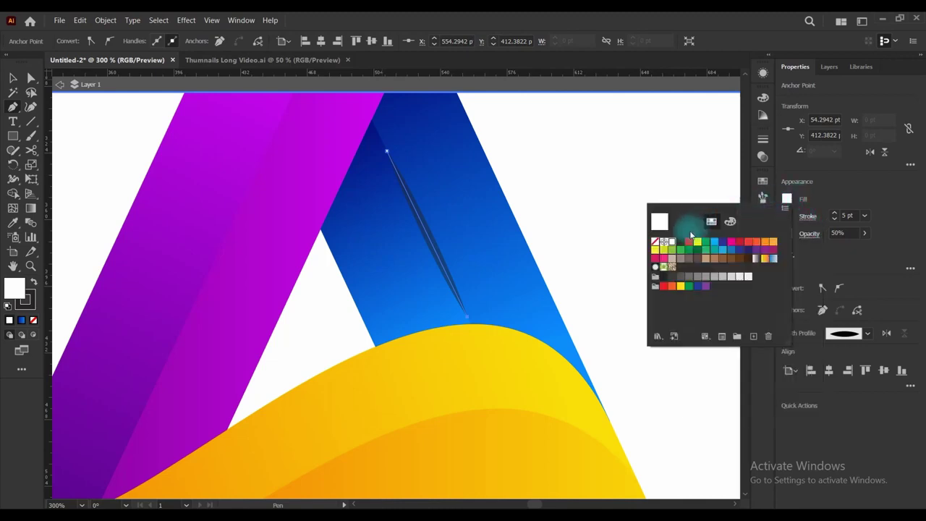
click(654, 241)
click(823, 189)
click(786, 215)
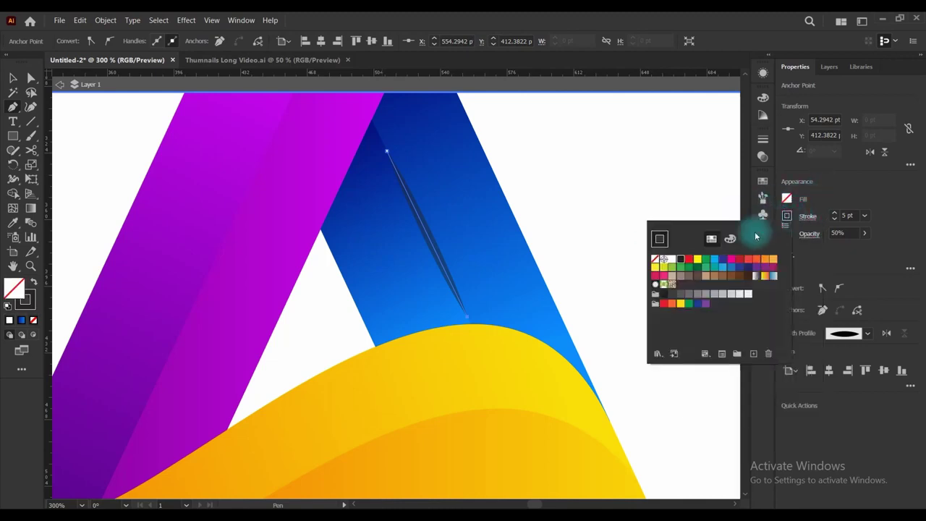
click(671, 258)
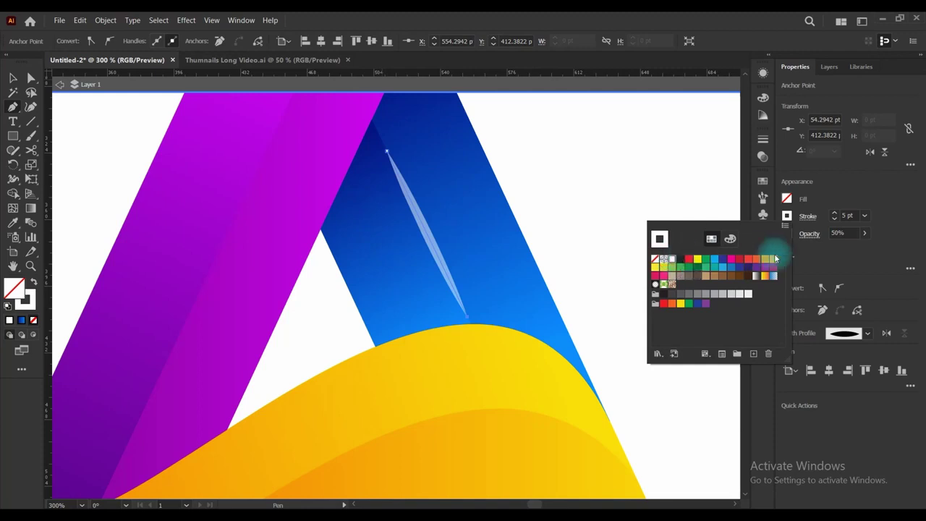
Apply a Gaussian Blur with a 4-pixel radius to the white seam line on the upper blue facets
click(189, 21)
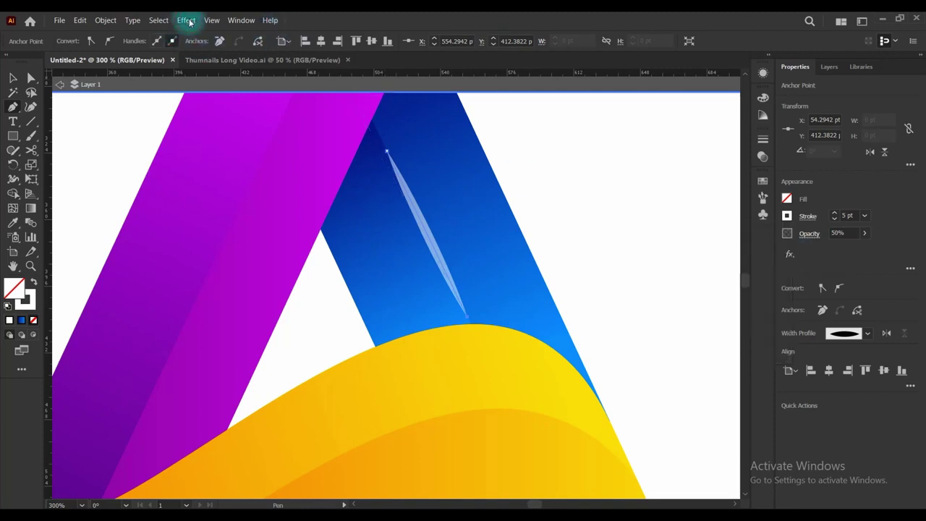
click(190, 22)
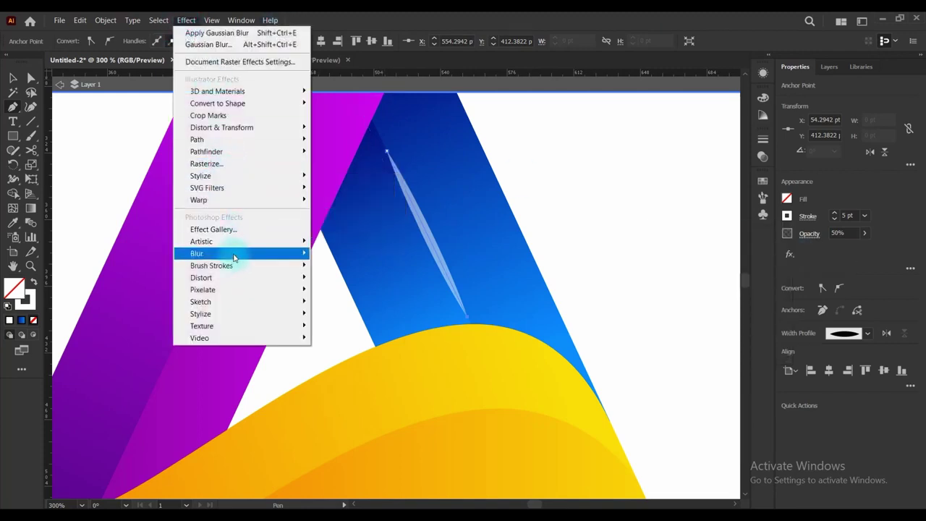
mouse_move(238, 252)
click(351, 253)
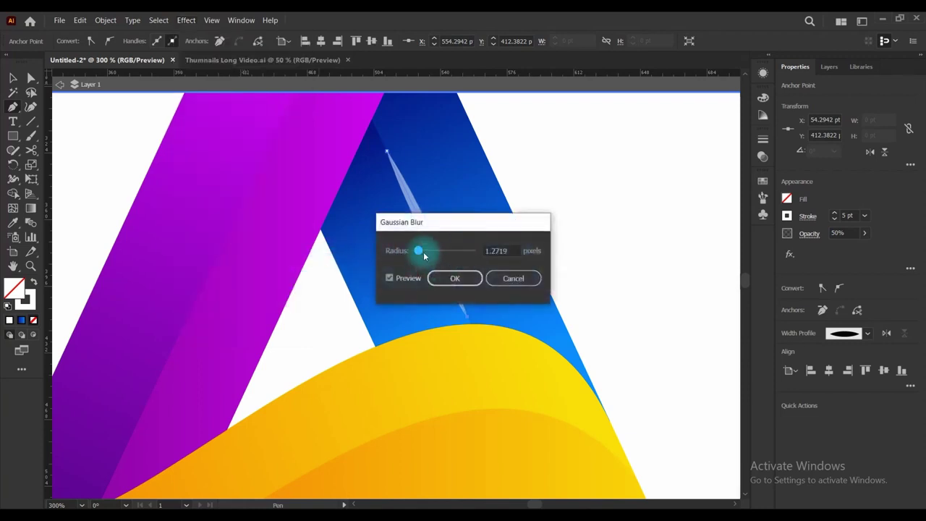
double_click(508, 250)
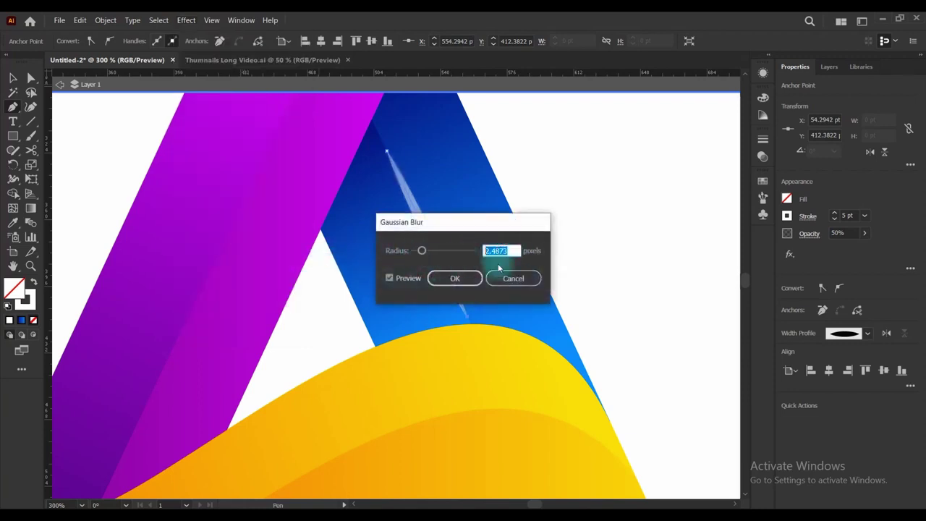
text(4)
key(Tab)
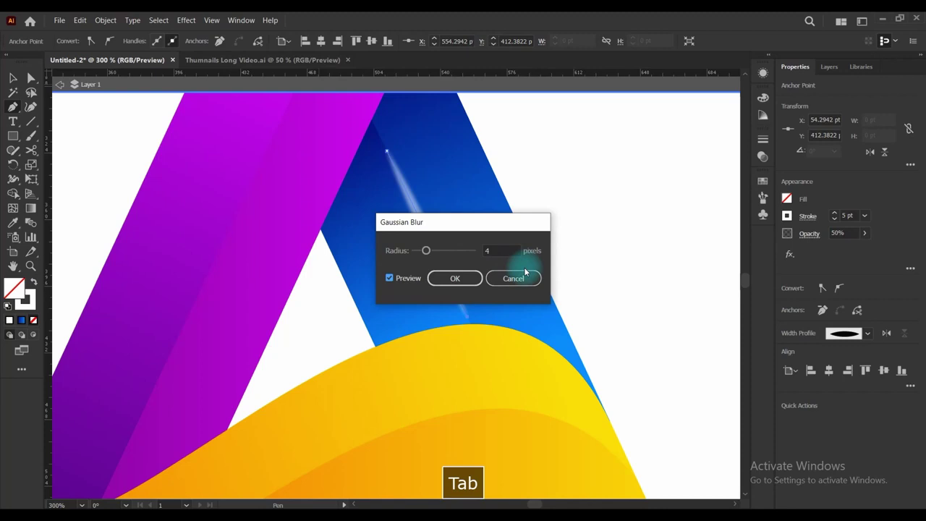
click(470, 280)
scroll(528, 211, down, 2)
ctrl+click(604, 209)
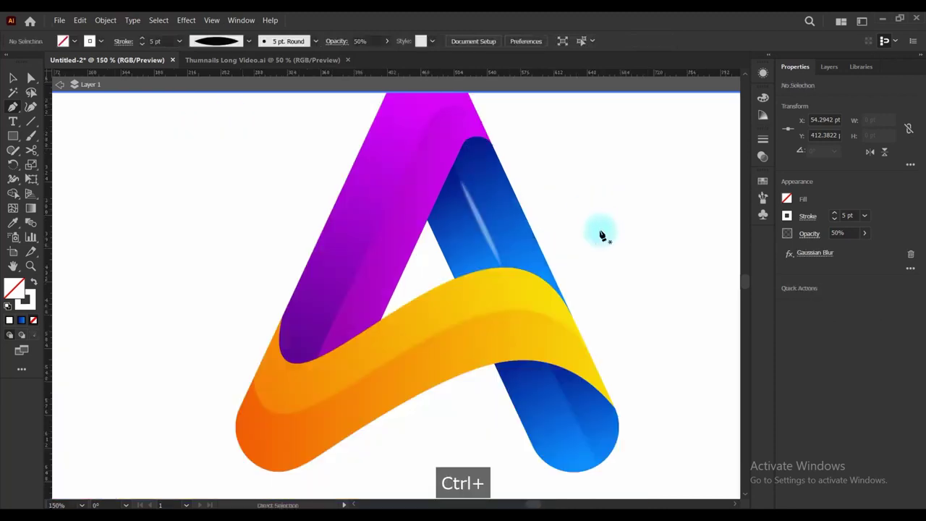
Thin the blurred seam highlight on the upper blue leg to a 3 pt stroke
scroll(606, 256, down, 2)
scroll(518, 201, up, 2)
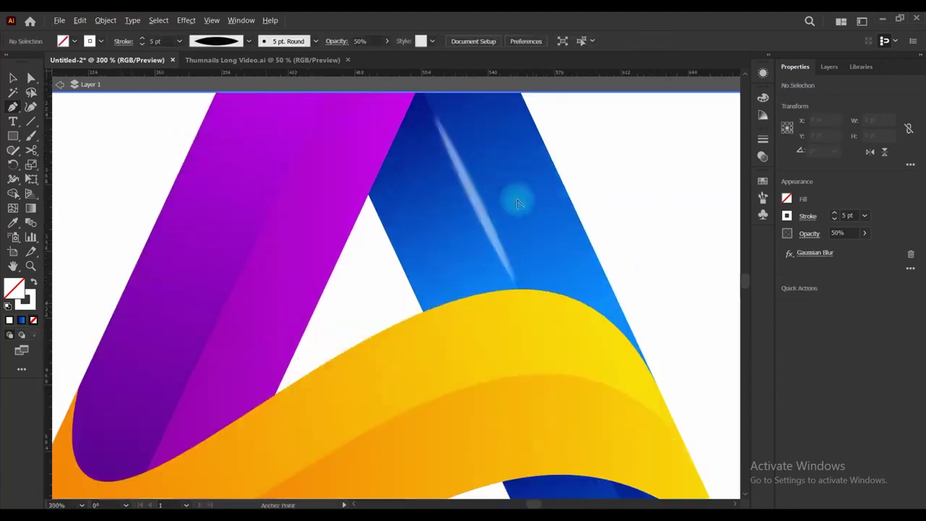
click(11, 77)
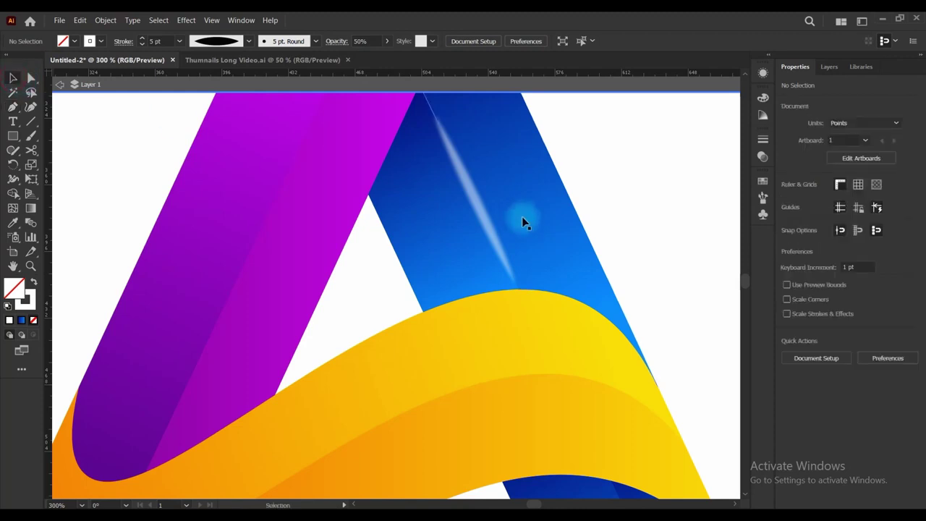
click(481, 209)
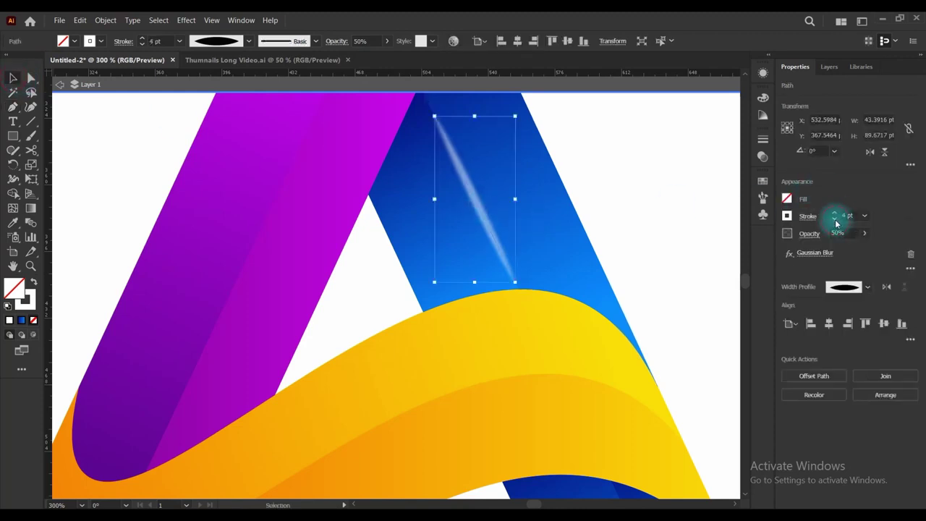
click(664, 223)
scroll(506, 225, down, 2)
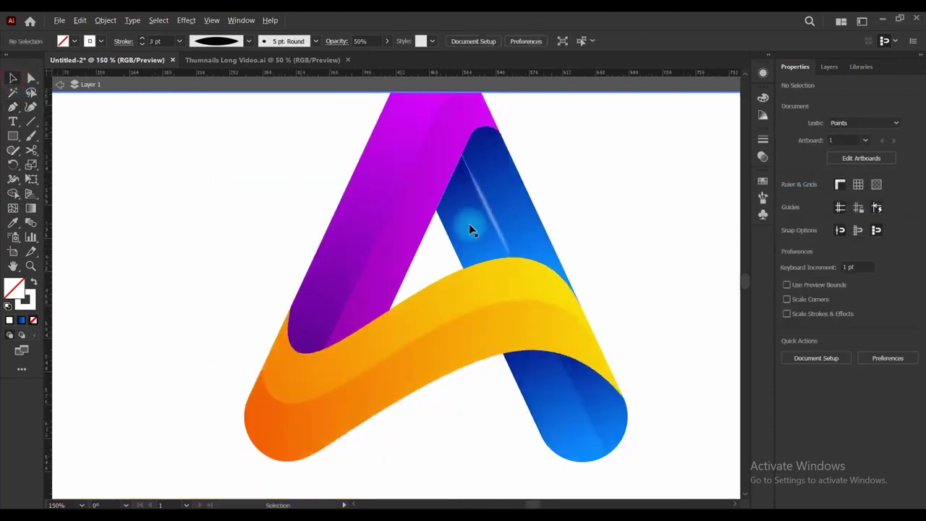
Place a copy of the seam highlight on the seam of the lower blue leg section, under the yellow band
mouse_move(492, 216)
mouse_down()
mouse_move(578, 386)
mouse_move(583, 414)
mouse_up()
click(656, 363)
alt+scroll(675, 354, down, 1)
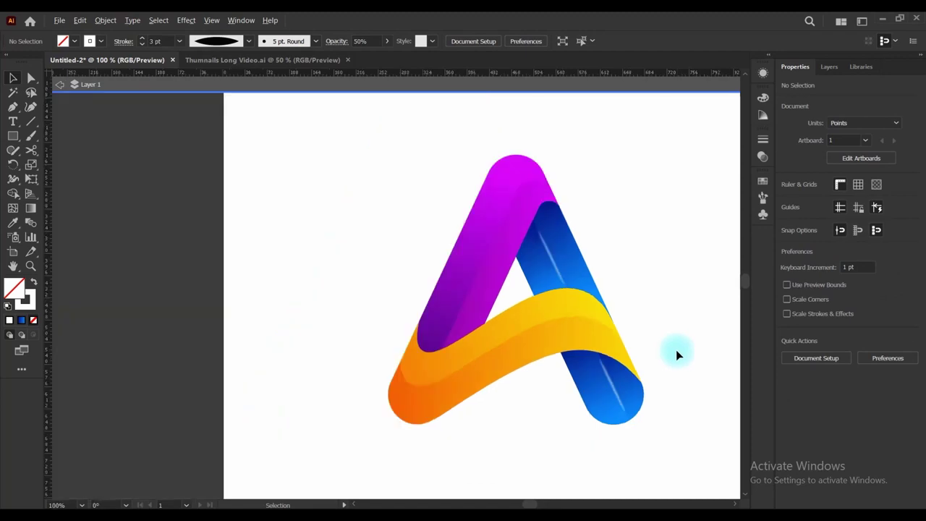
alt+scroll(482, 217, up, 1)
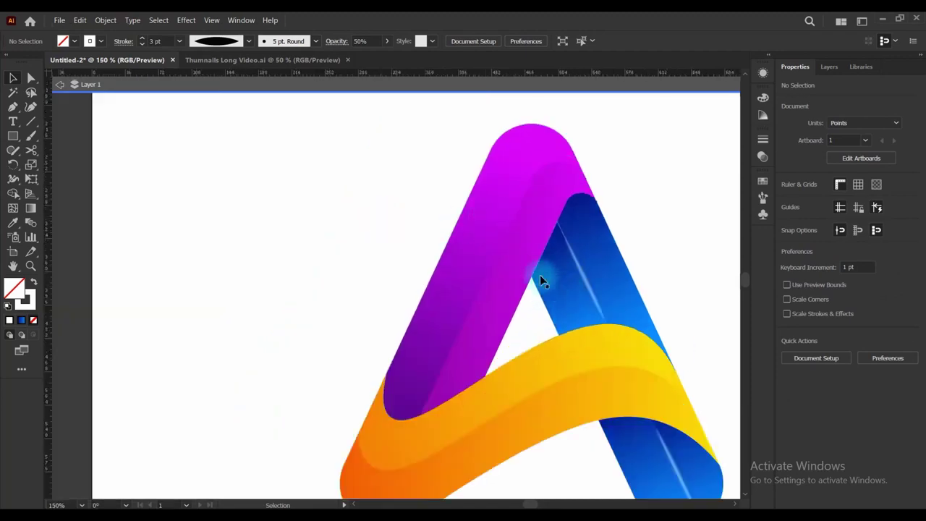
Draw a Pen arc about 49 pt wide and 24 pt high along the curved seam near the magenta bar's top
click(15, 107)
alt+scroll(607, 140, up, 2)
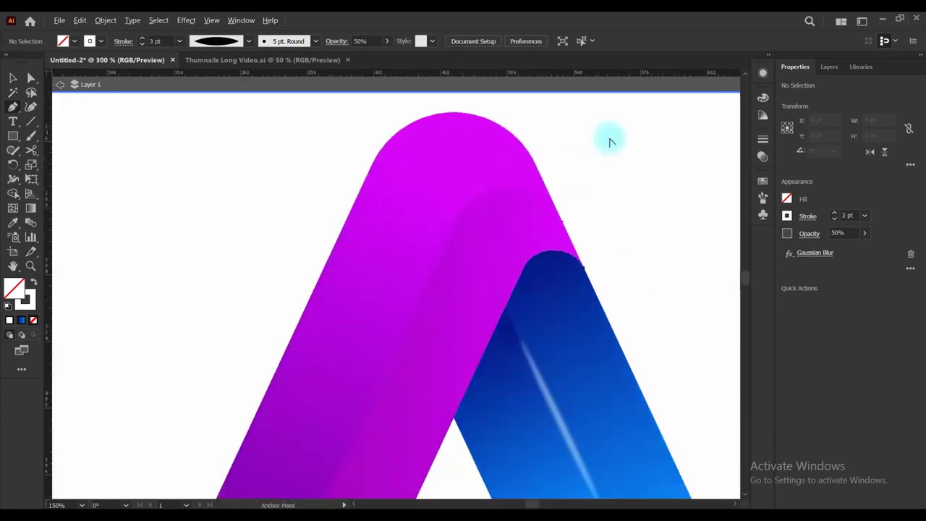
alt+scroll(609, 142, up, 1)
click(399, 258)
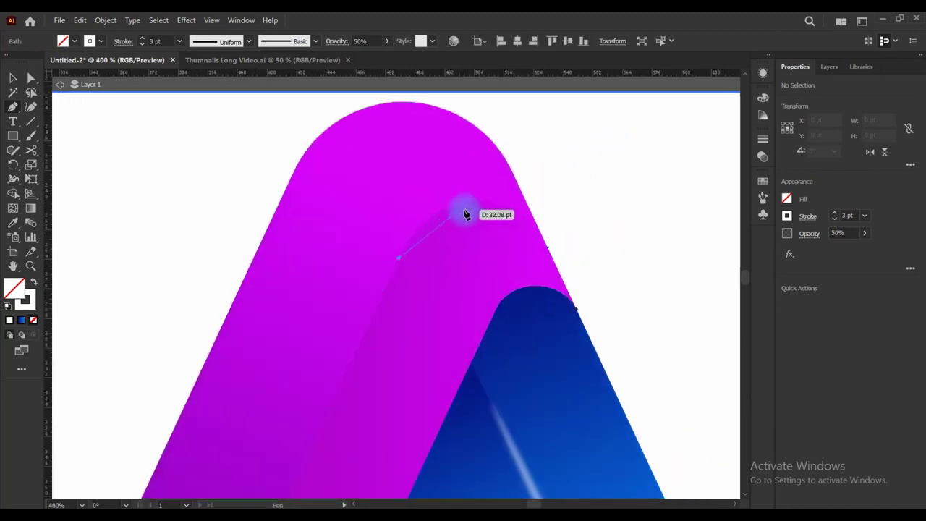
click(520, 212)
scroll(448, 198, up, 3)
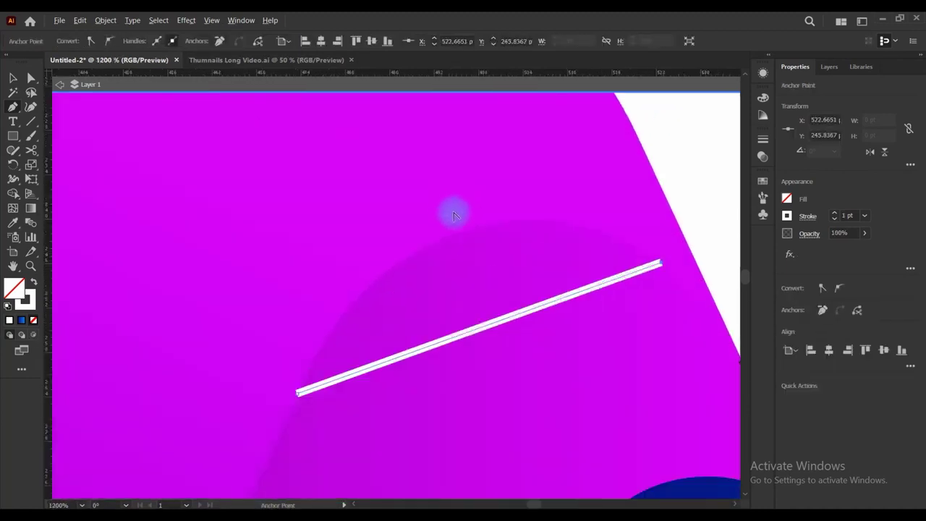
drag(488, 324, 474, 234)
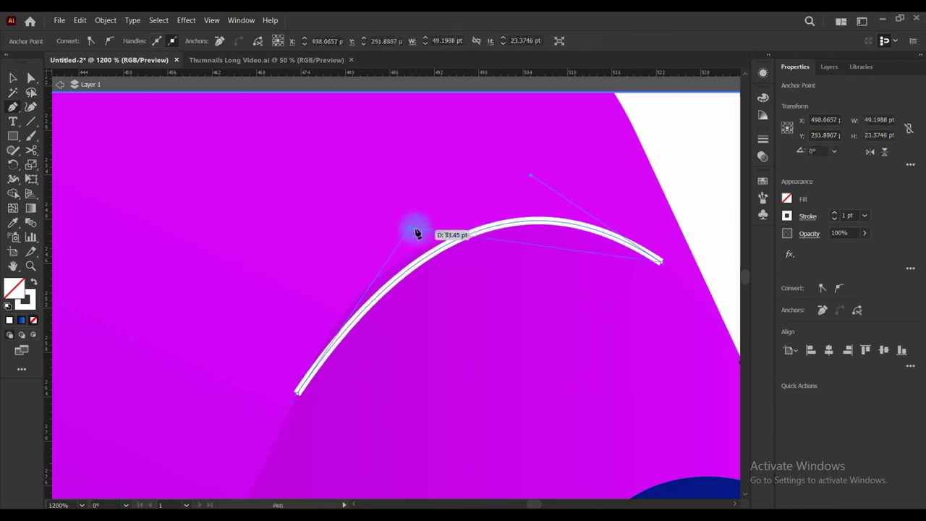
drag(410, 232, 376, 221)
Copy the blue highlight's 3 pt, 50% opacity stroke onto the arc and apply the elliptical width profile tapering at both ends
scroll(375, 218, down, 2)
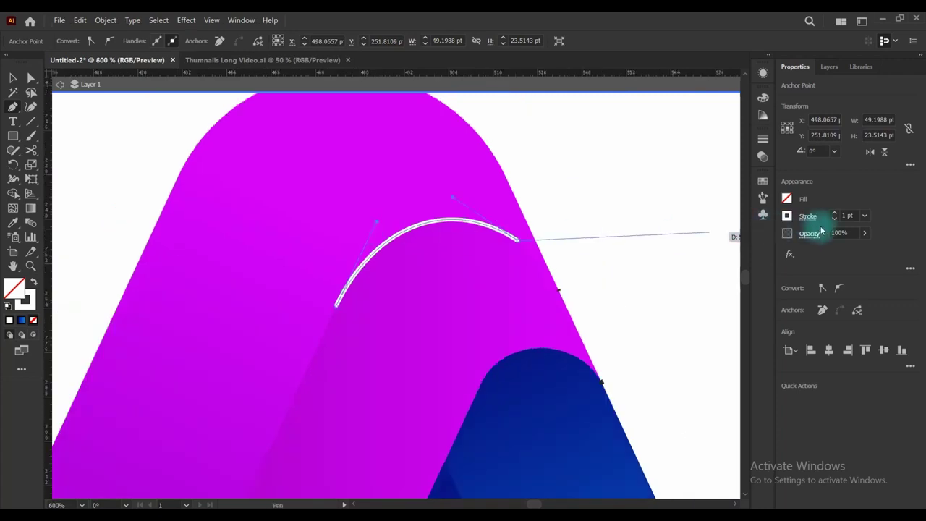
scroll(451, 210, down, 2)
scroll(487, 257, down, 2)
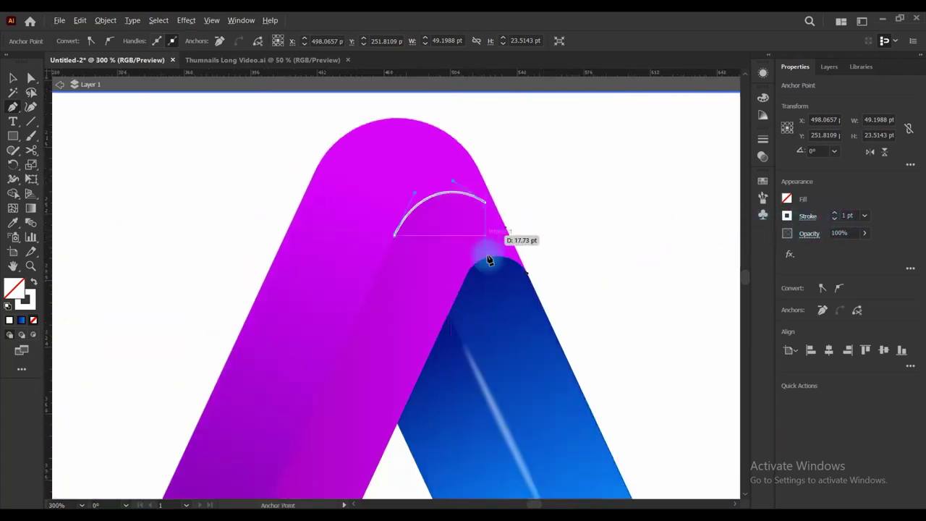
click(12, 222)
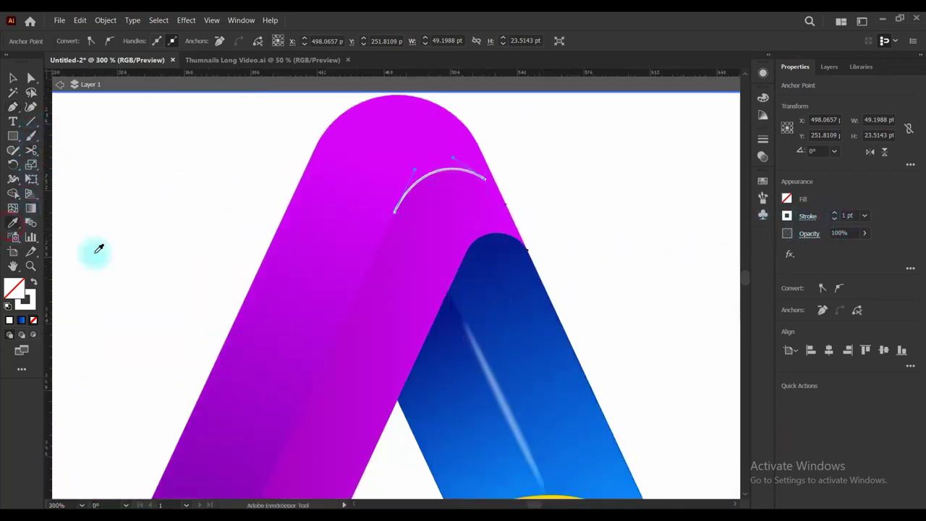
scroll(458, 169, up, 3)
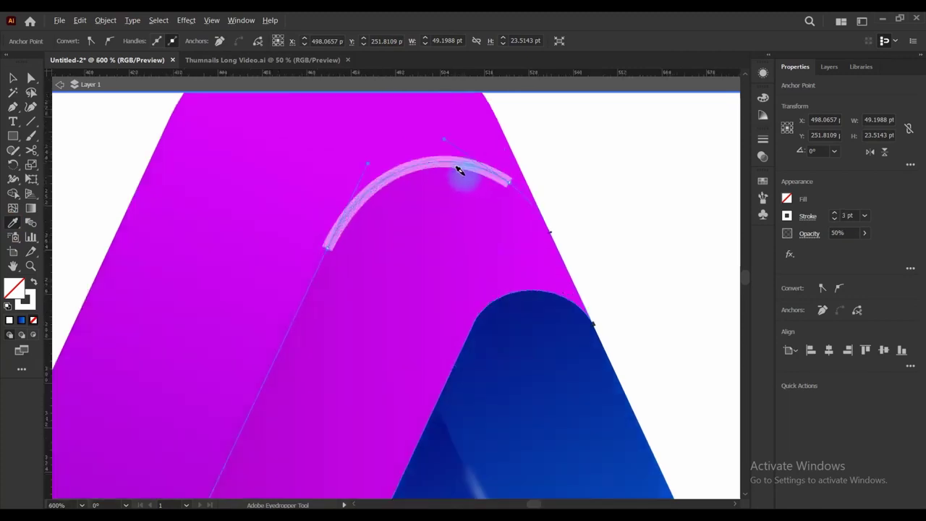
click(807, 216)
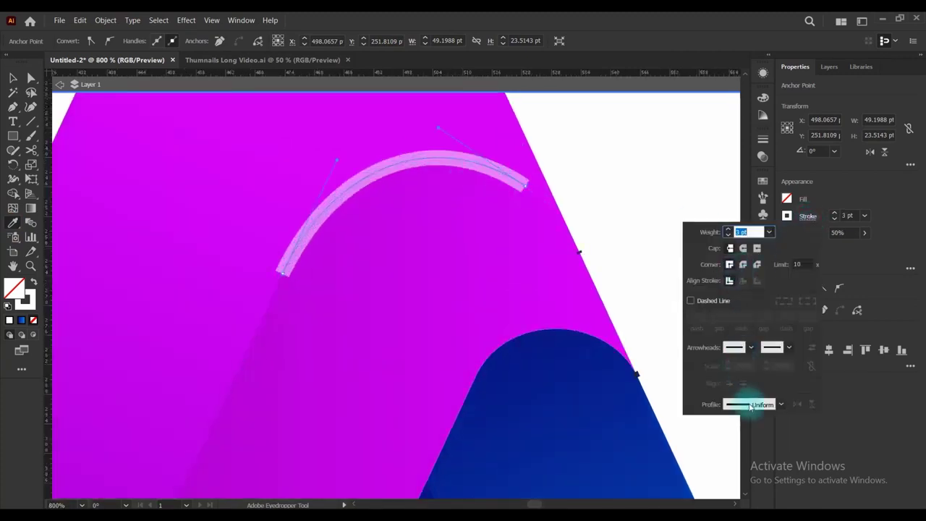
click(752, 405)
click(739, 282)
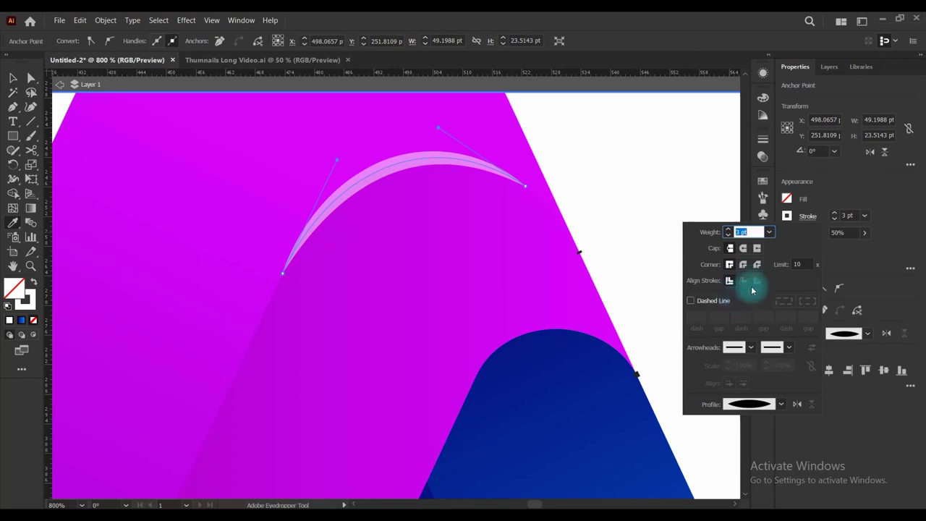
Apply a Gaussian Blur with a radius of about 2.6 pixels to the magenta arc highlight and deselect it
click(186, 20)
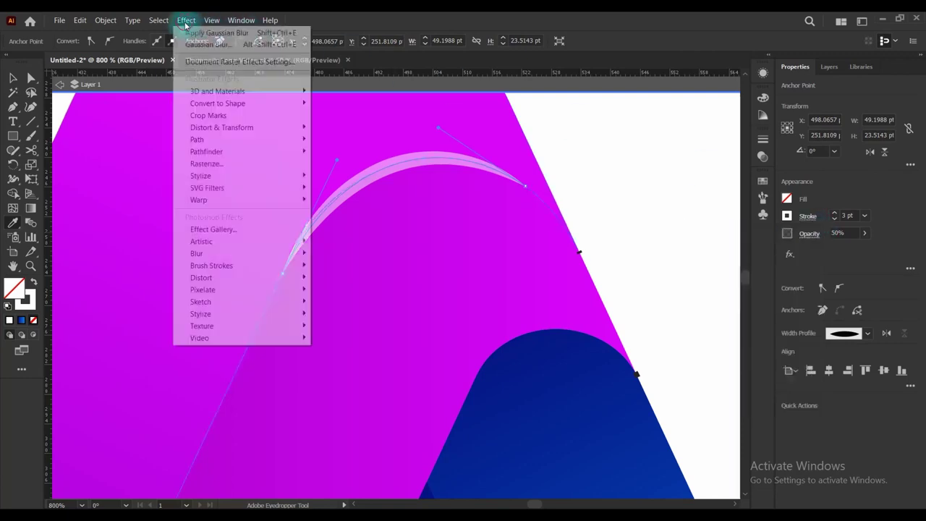
mouse_move(241, 253)
click(356, 253)
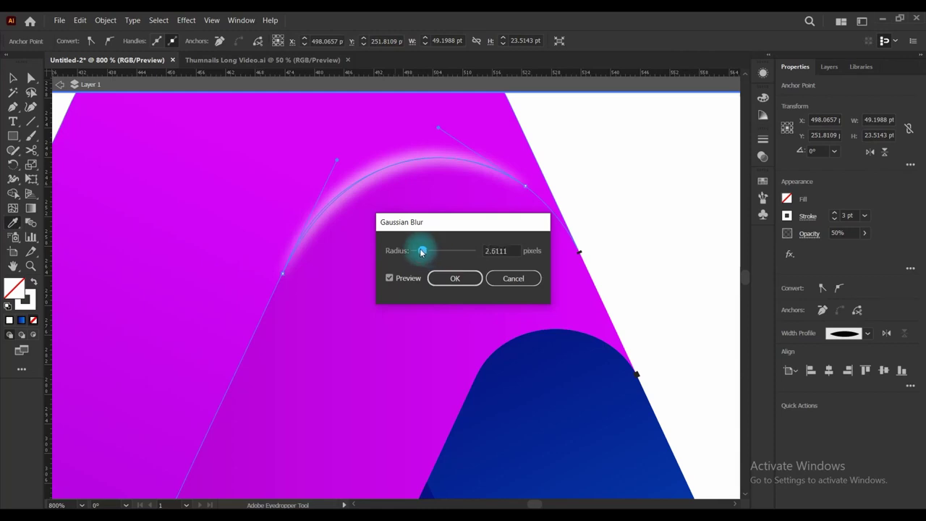
click(454, 278)
key(ctrl+minus)
key(ctrl+minus)
key(ctrl+minus)
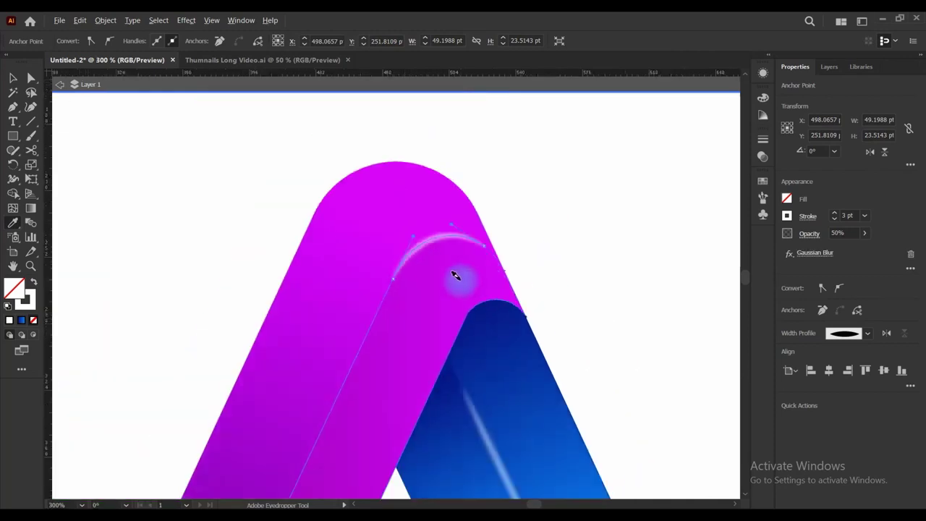
click(554, 229)
key(ctrl+minus)
key(ctrl+minus)
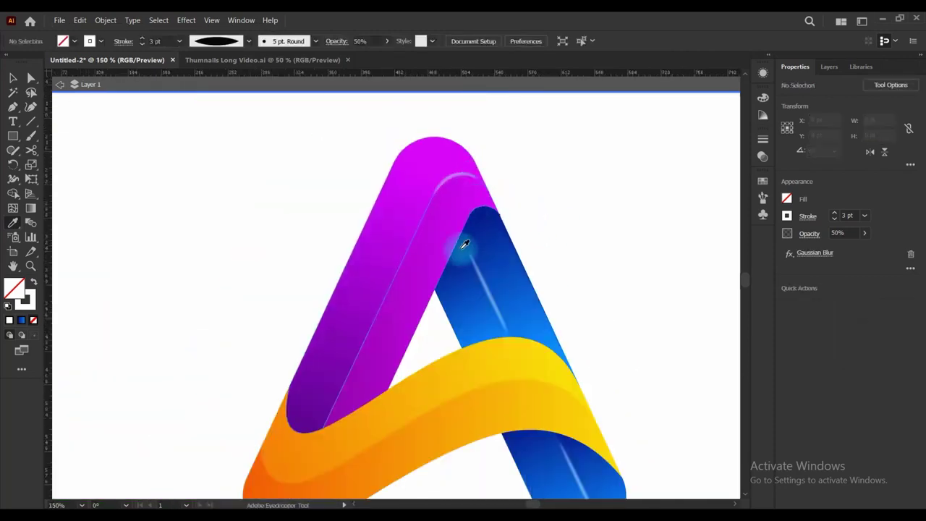
Draw a straight Pen line along the lower part of the purple leg's seam and give it a 4 pt stroke
key(i)
scroll(270, 240, down, 2)
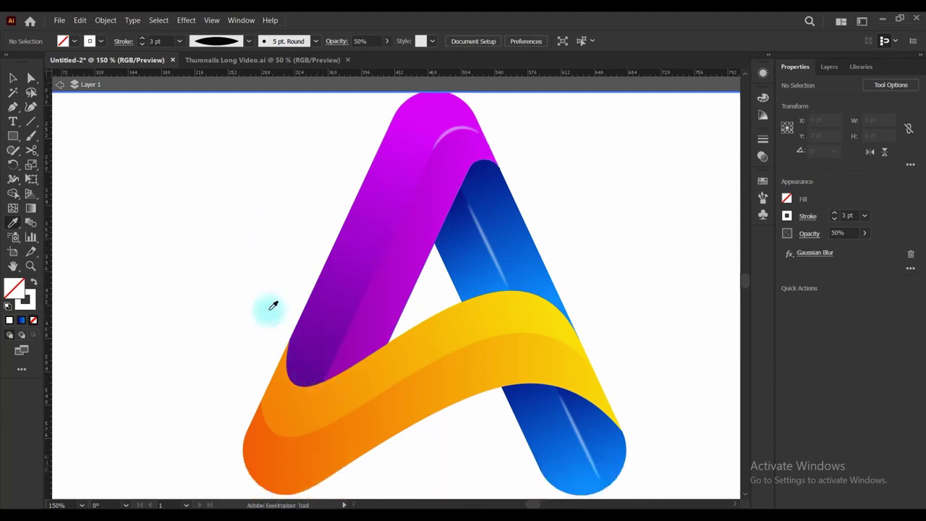
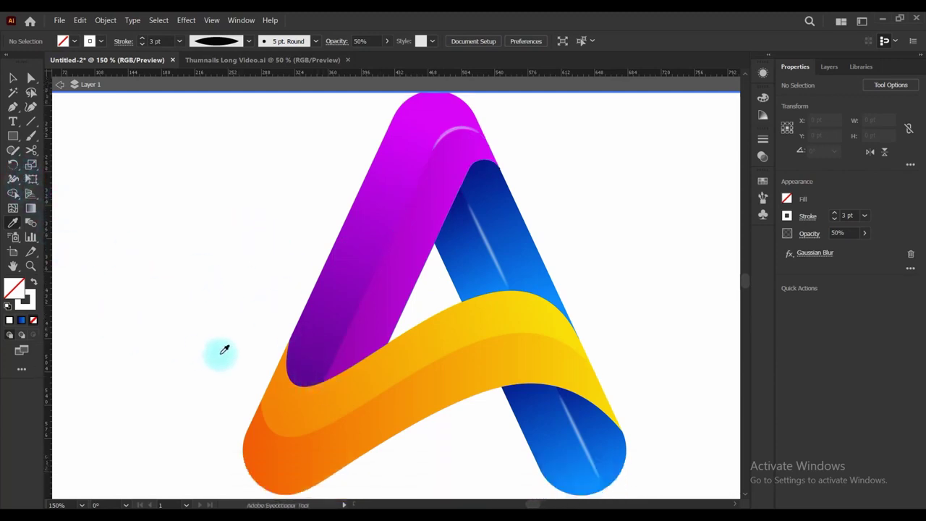
click(20, 125)
click(15, 109)
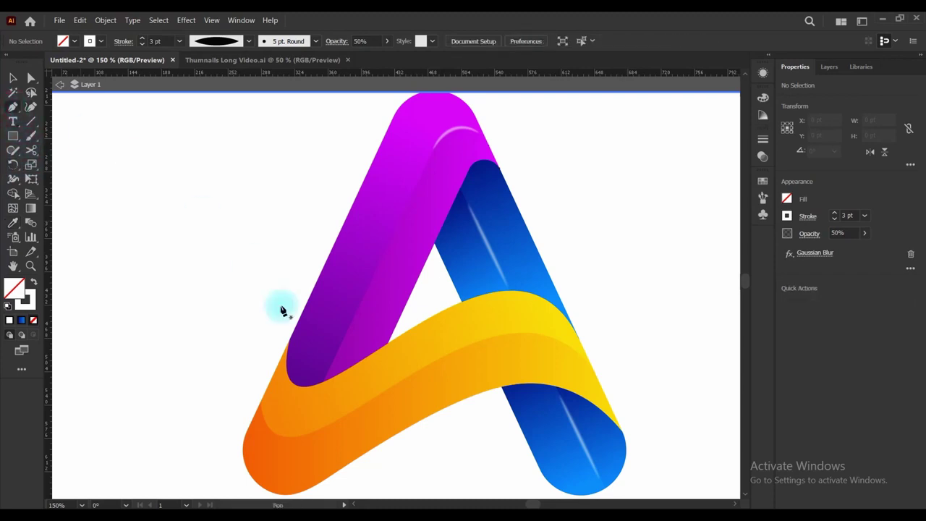
scroll(333, 353, up, 1)
scroll(333, 357, up, 1)
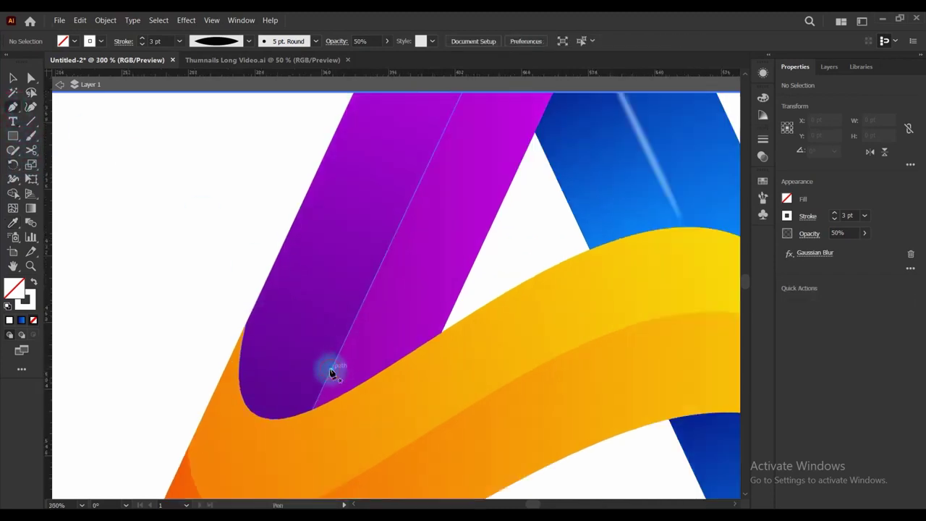
click(331, 372)
click(434, 149)
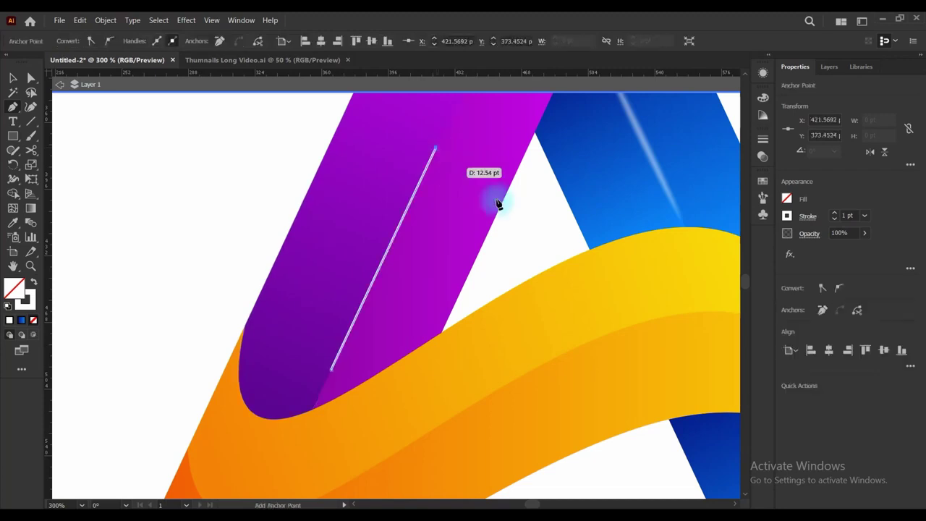
click(836, 215)
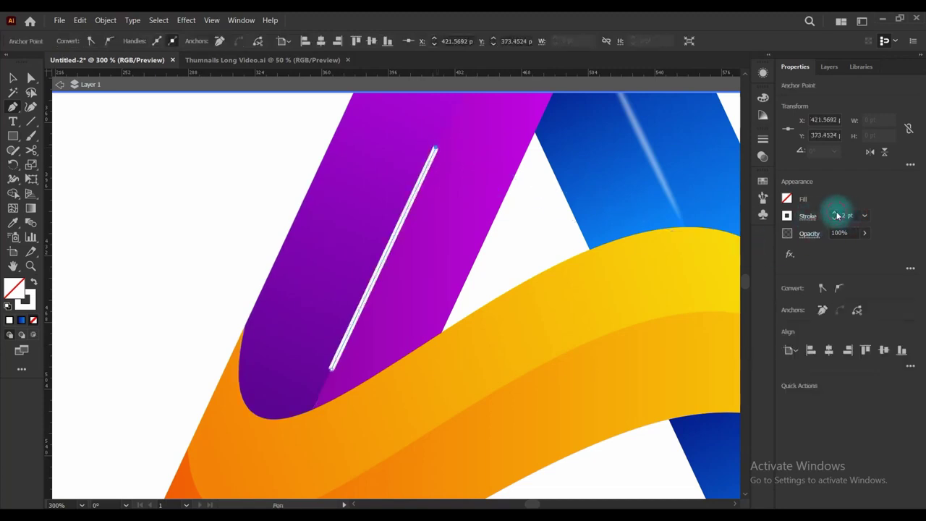
Apply the elliptical width profile to the purple leg's seam line and set its opacity to 49%
click(807, 217)
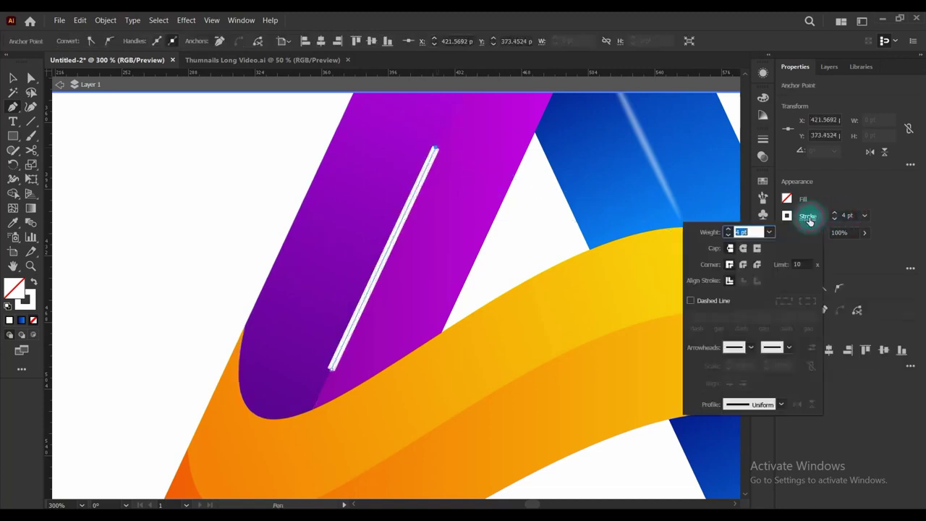
click(752, 406)
click(739, 282)
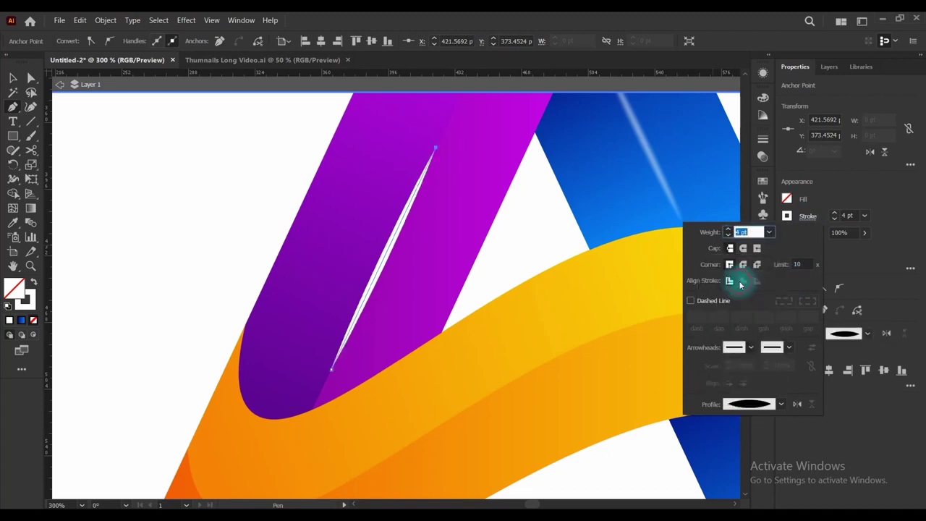
click(863, 235)
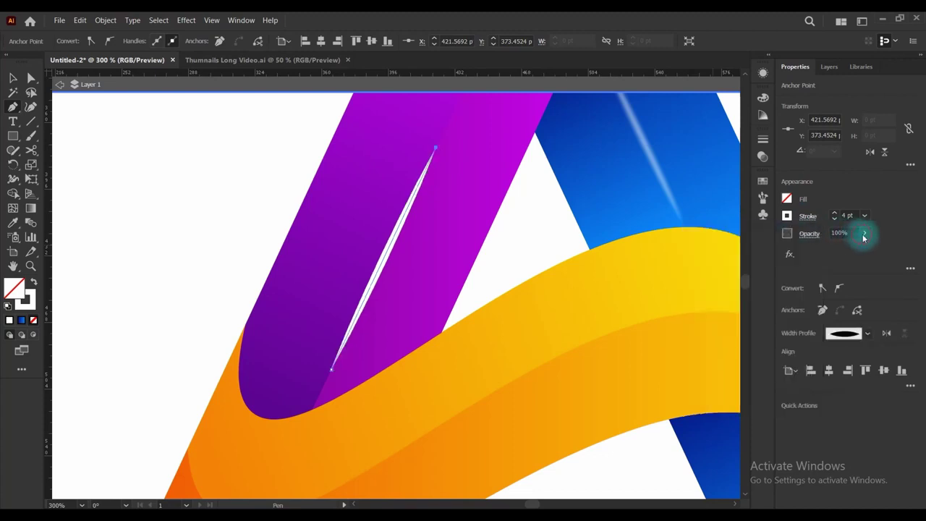
click(841, 250)
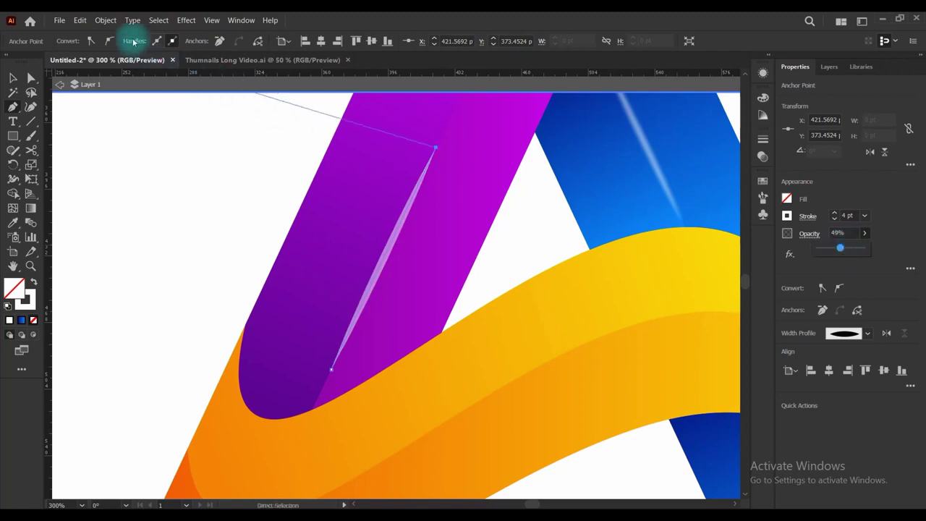
Apply a Gaussian Blur with a radius of about 2.6 pixels to the purple leg's highlight and deselect it
click(188, 25)
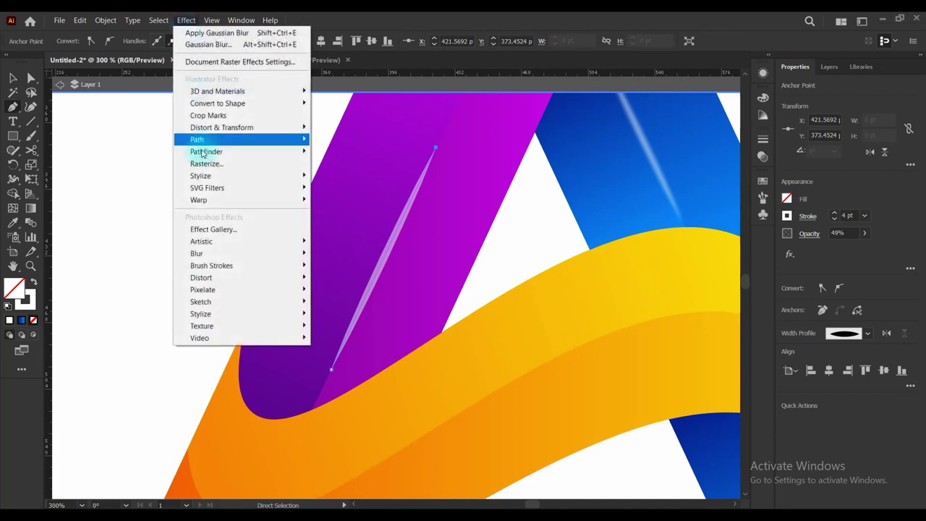
click(238, 254)
click(343, 254)
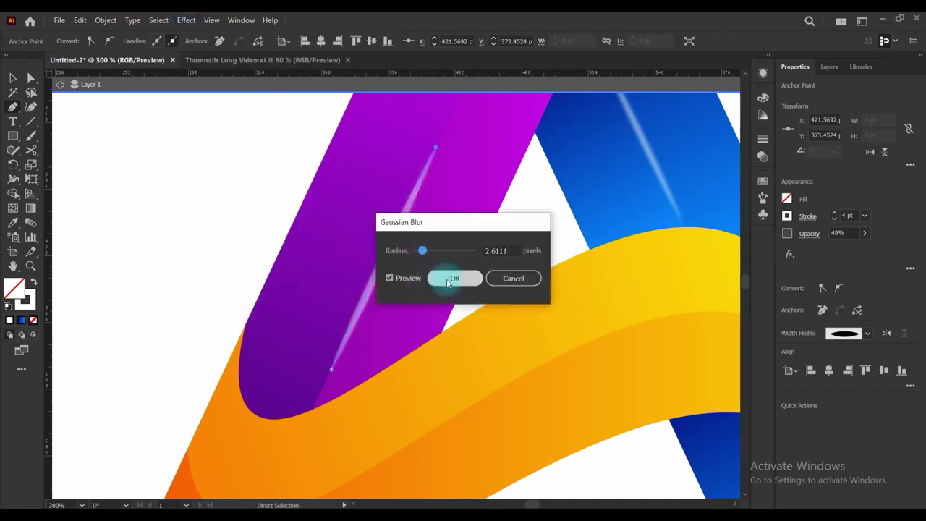
click(447, 282)
scroll(273, 249, down, 1)
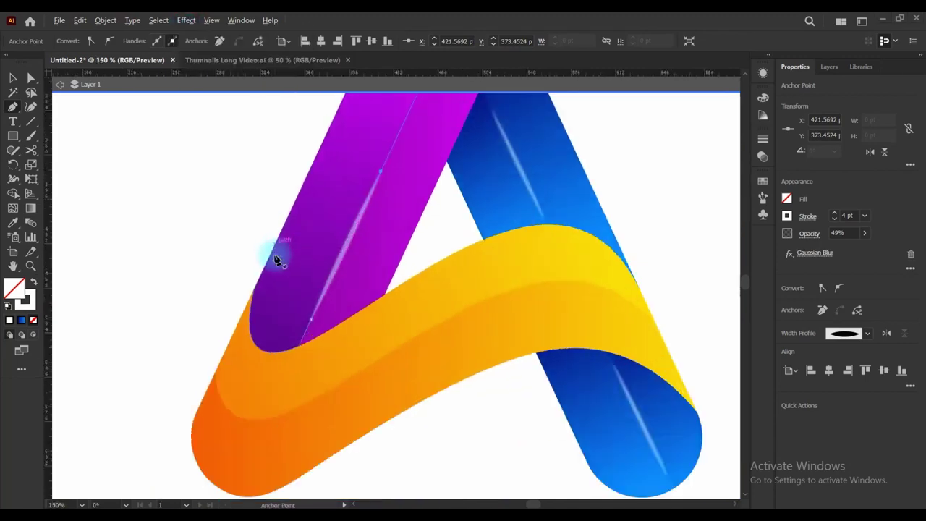
ctrl+click(427, 443)
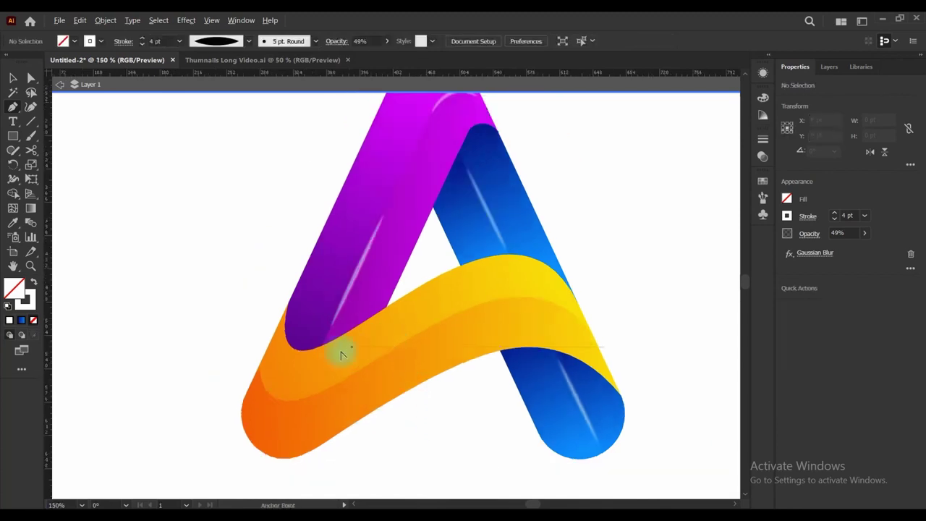
scroll(285, 340, up, 2)
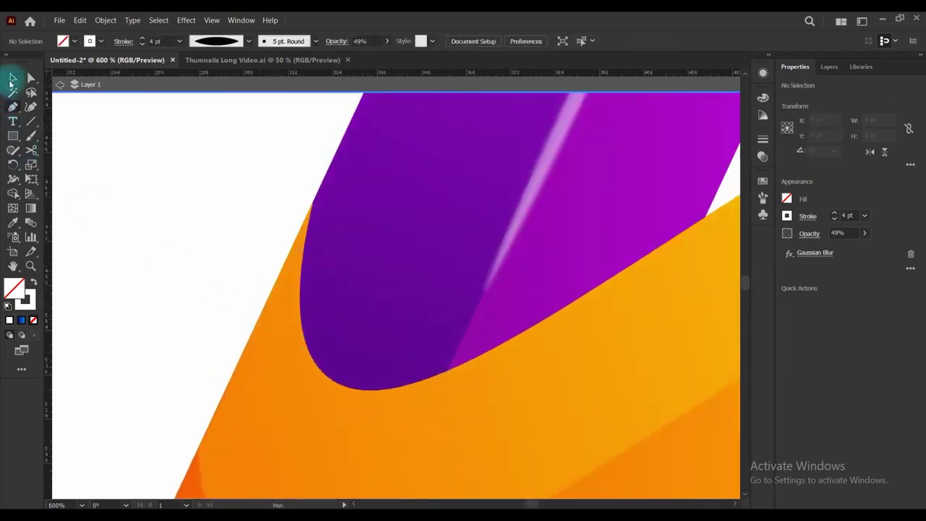
click(13, 78)
click(320, 490)
scroll(167, 289, down, 2)
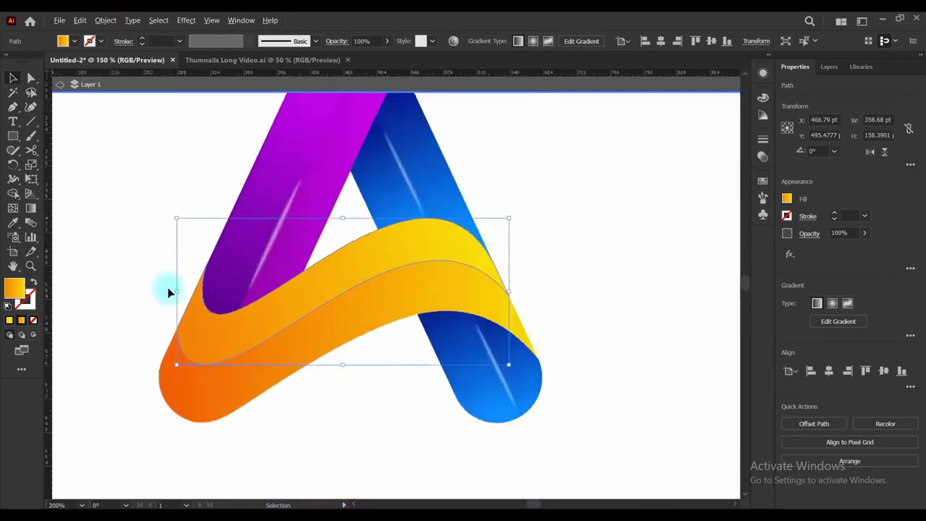
click(269, 425)
scroll(388, 429, down, 1)
scroll(300, 386, up, 1)
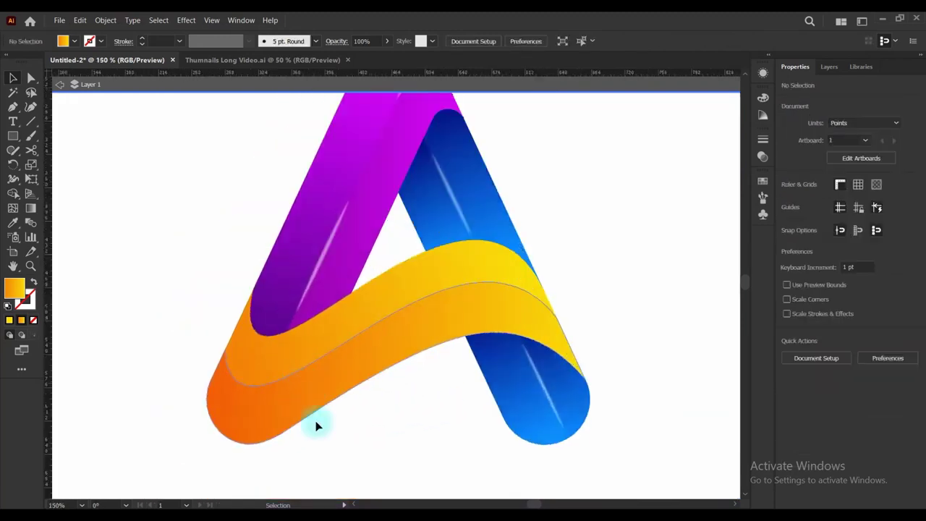
scroll(343, 409, up, 1)
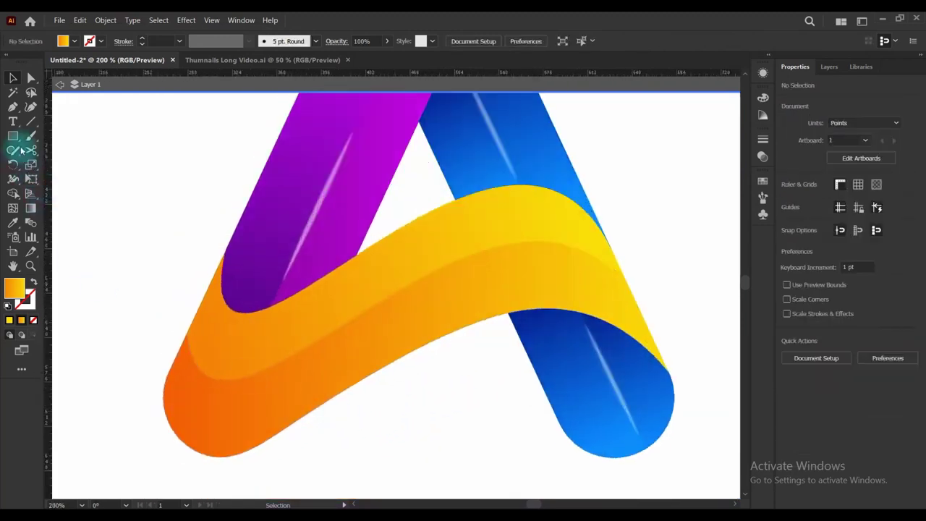
Draw a Pen curve about 121 pt wide and 65 pt high along the rising seam of the orange wave, adjusting its handle to follow the seam
click(13, 109)
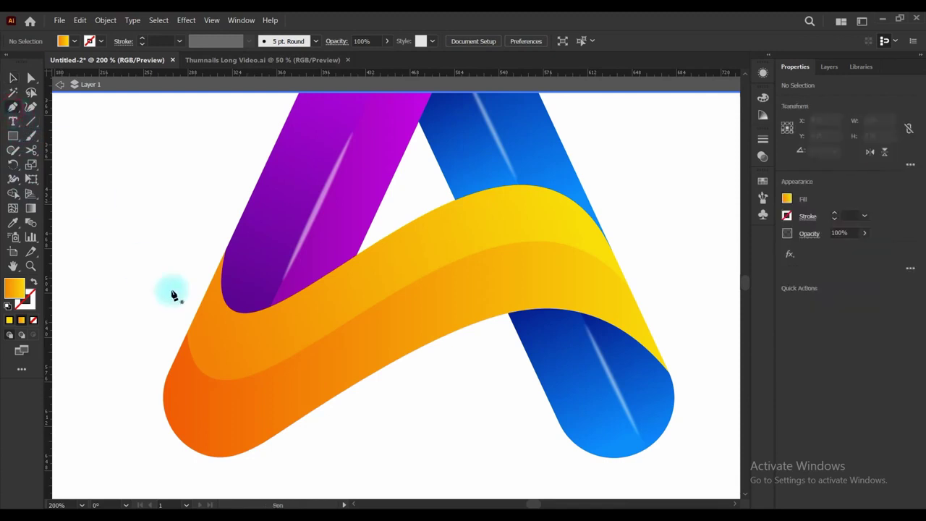
scroll(224, 350, up, 2)
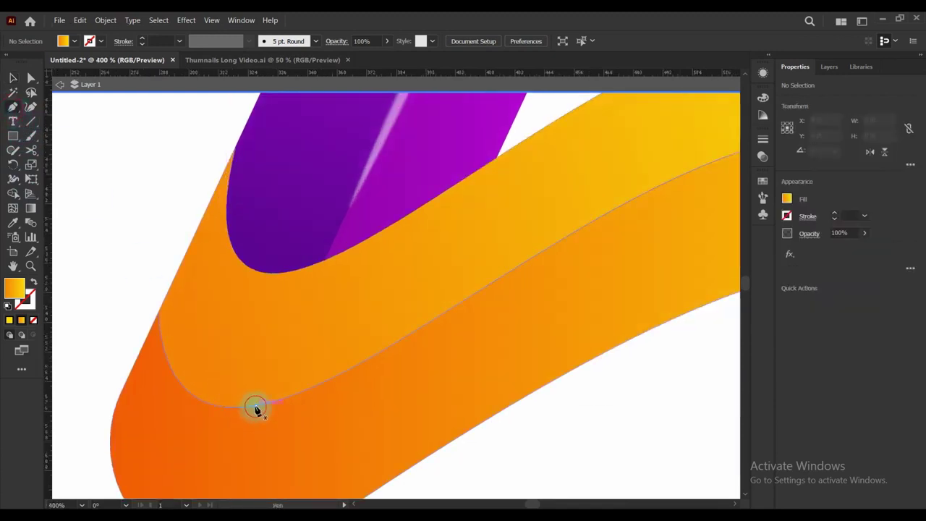
drag(255, 409, 367, 364)
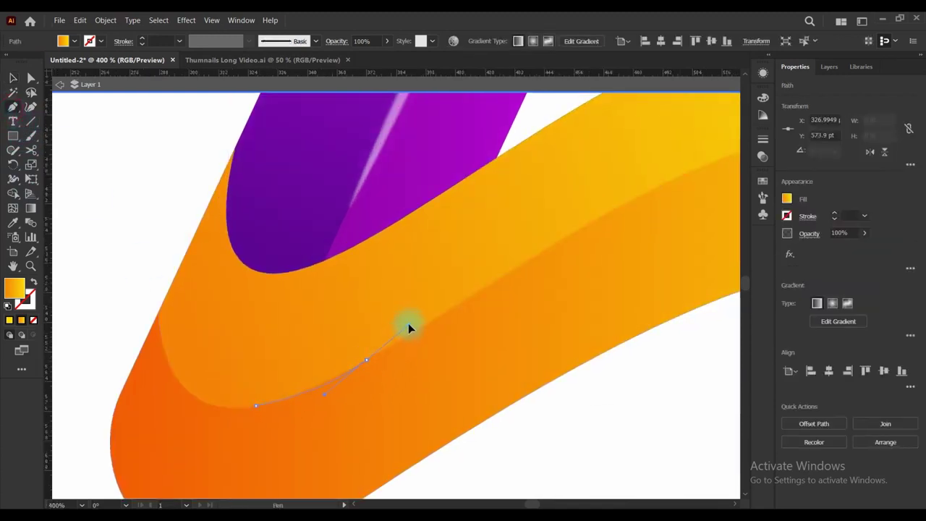
drag(422, 330, 554, 247)
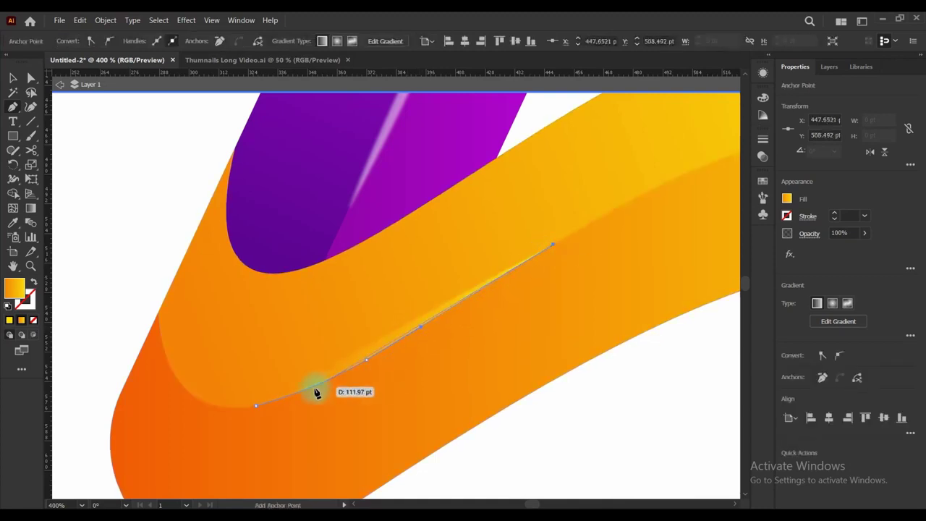
scroll(290, 396, up, 4)
drag(291, 388, 292, 396)
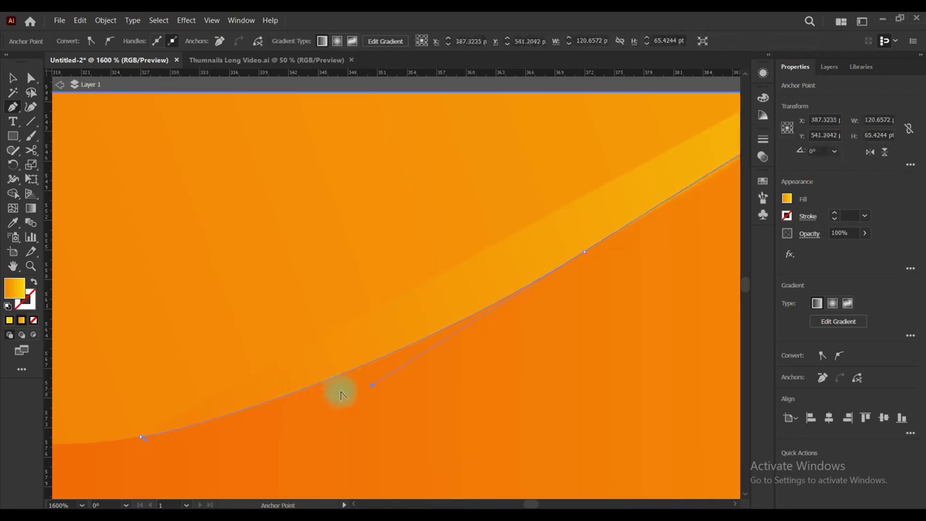
scroll(293, 387, down, 4)
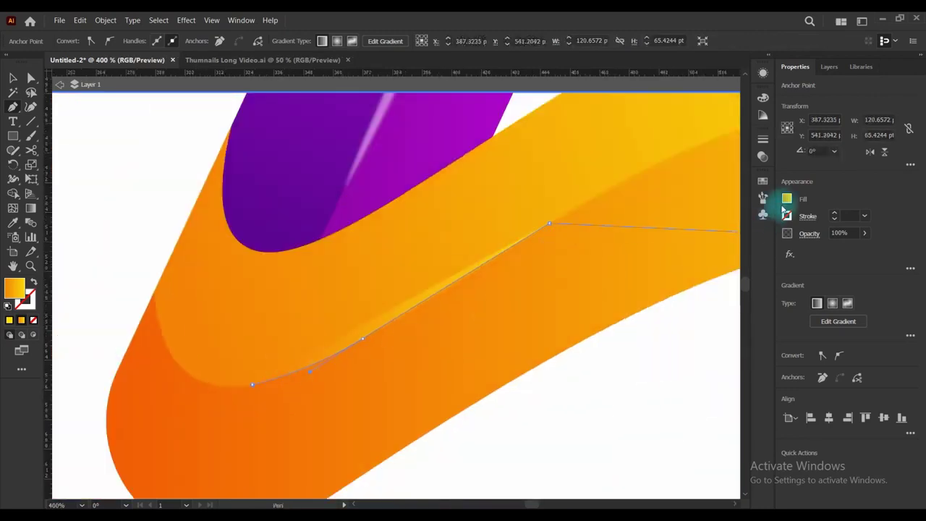
Remove the fill from the orange wave's seam curve and give it a bright yellow stroke
click(786, 199)
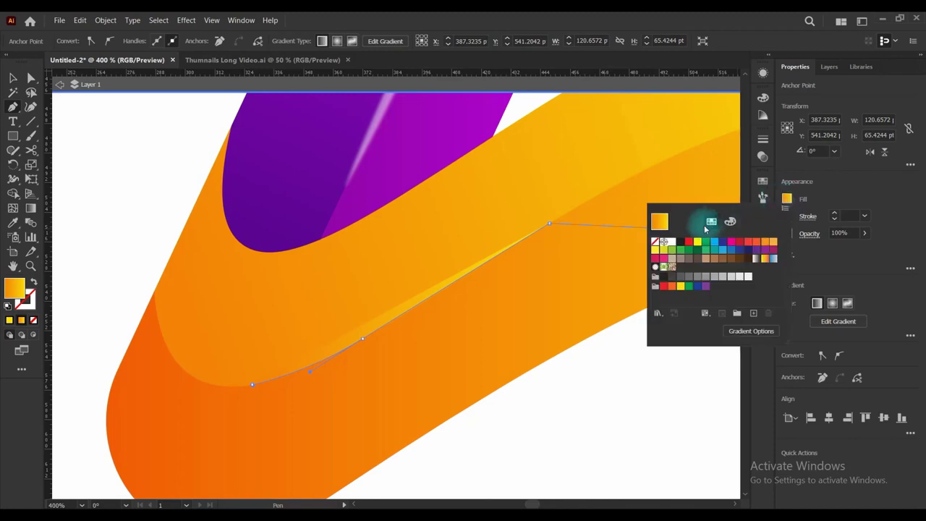
click(656, 244)
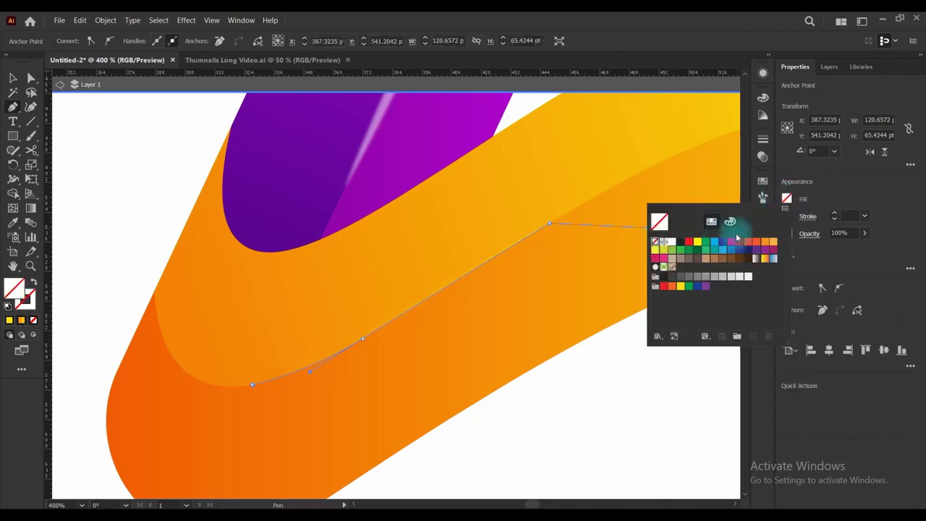
click(808, 217)
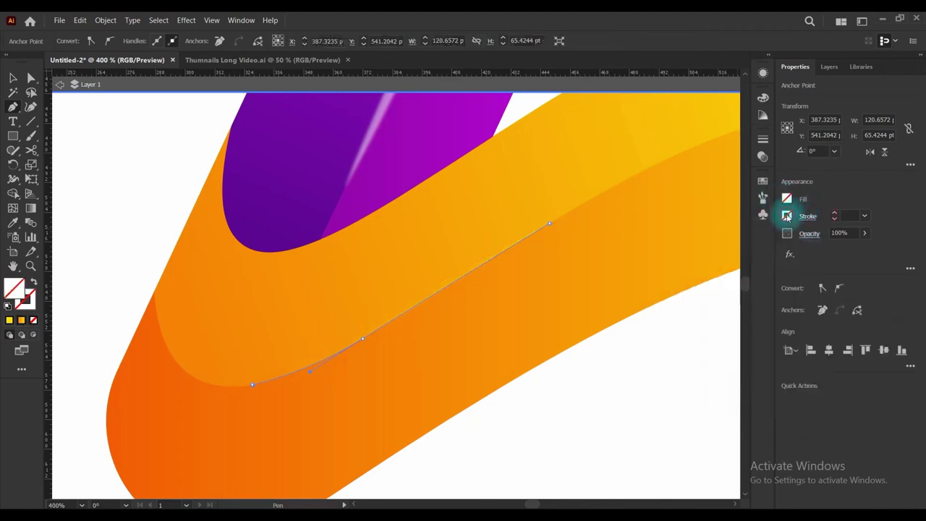
click(786, 216)
click(666, 260)
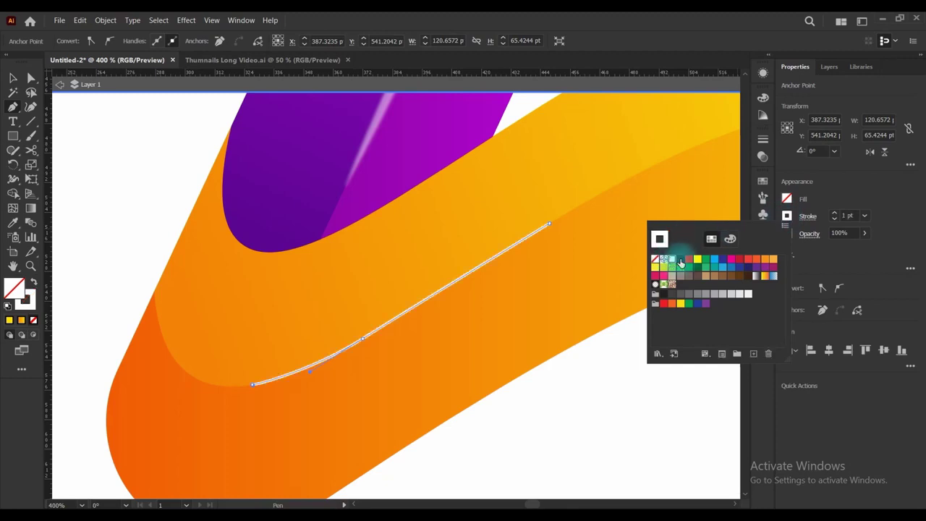
click(697, 259)
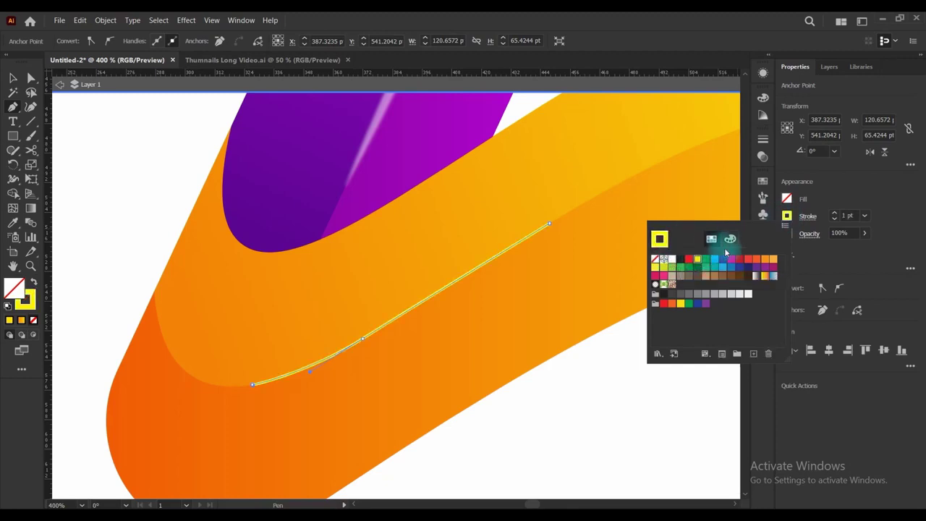
Set the yellow seam curve's stroke to 4 pt and apply the elliptical width profile tapering at both ends
click(836, 215)
click(836, 215)
click(835, 215)
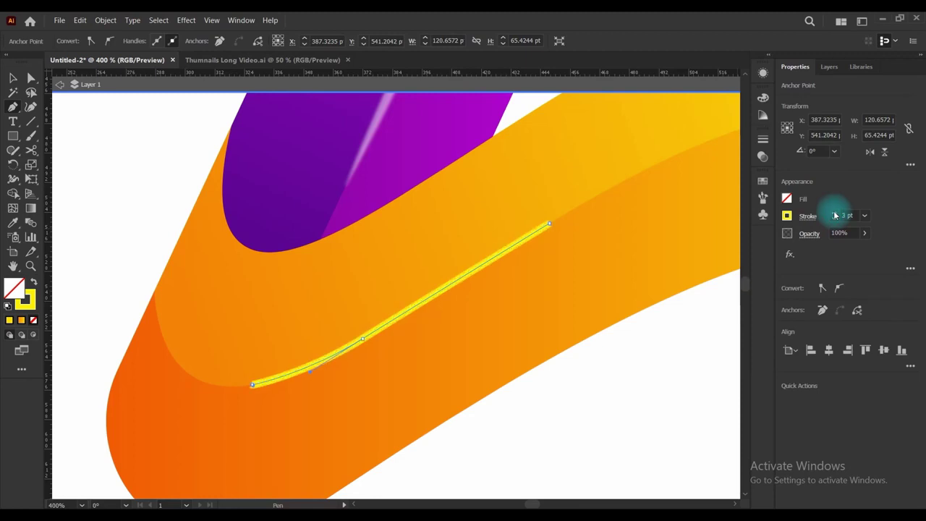
click(835, 215)
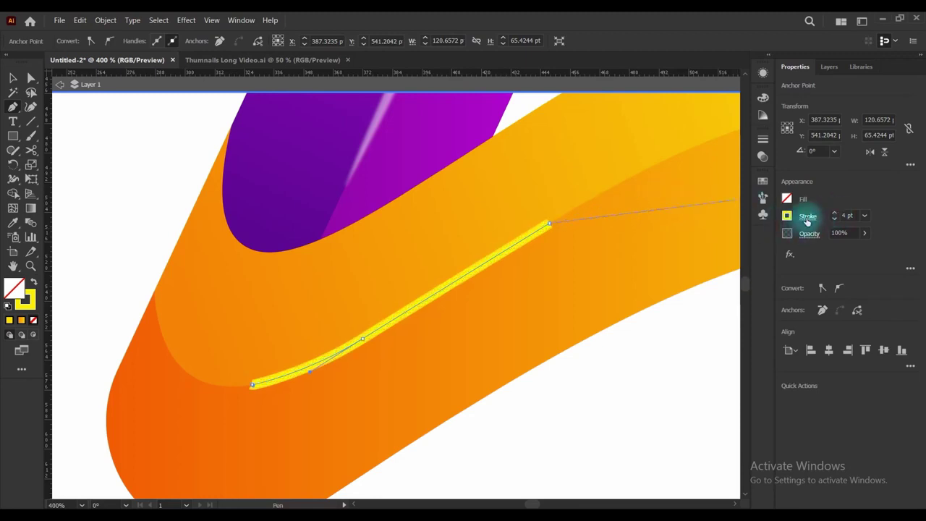
click(807, 217)
click(760, 405)
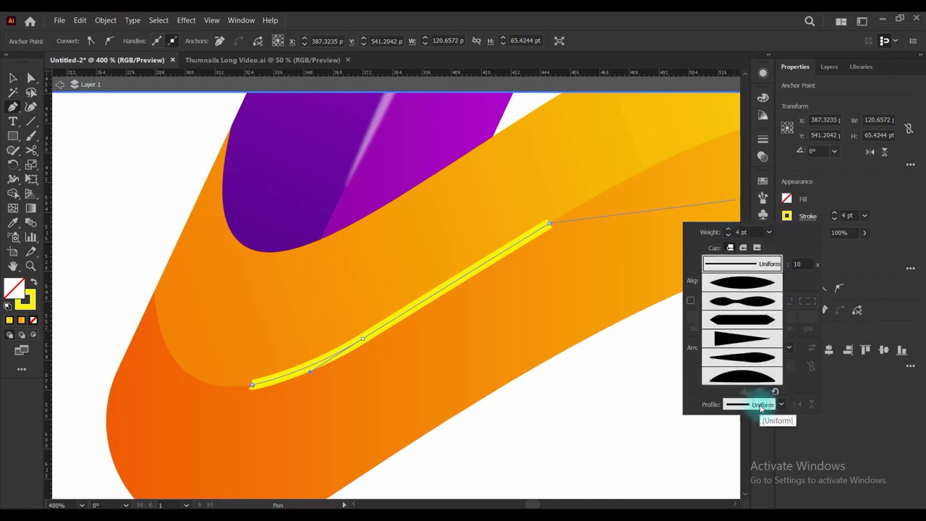
click(743, 282)
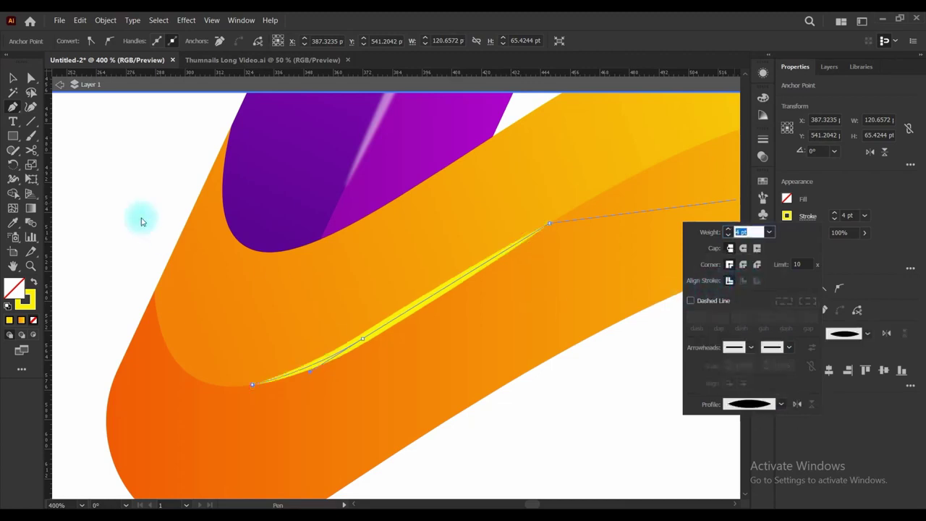
Apply a Gaussian Blur to the yellow seam highlight on the orange wave
click(35, 73)
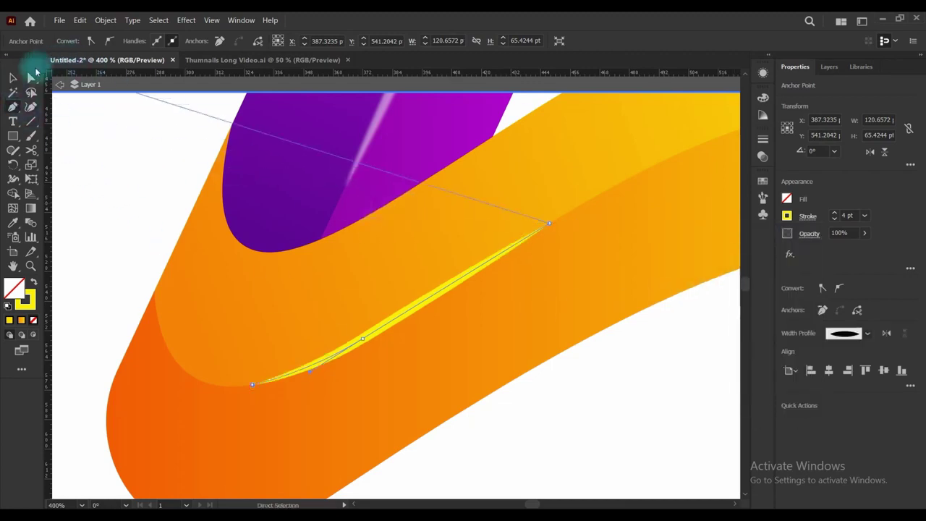
click(12, 78)
click(186, 20)
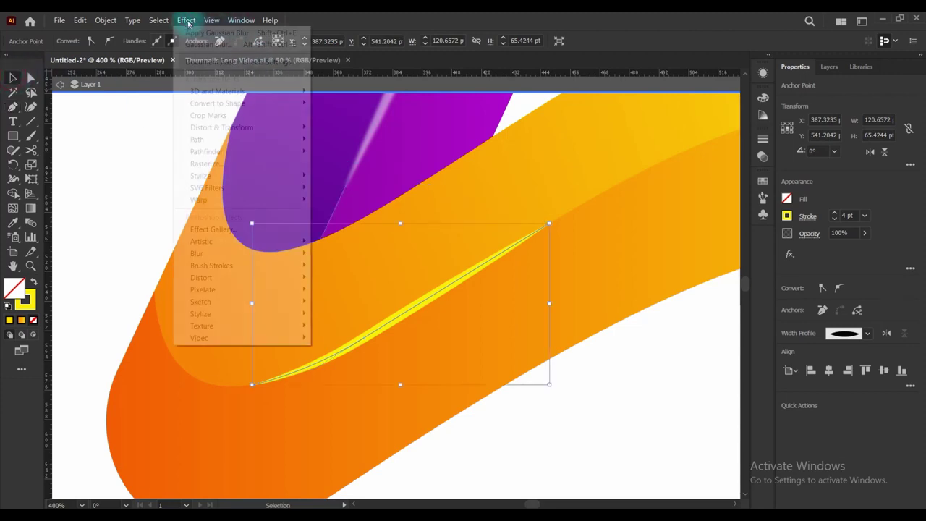
mouse_move(238, 253)
click(356, 255)
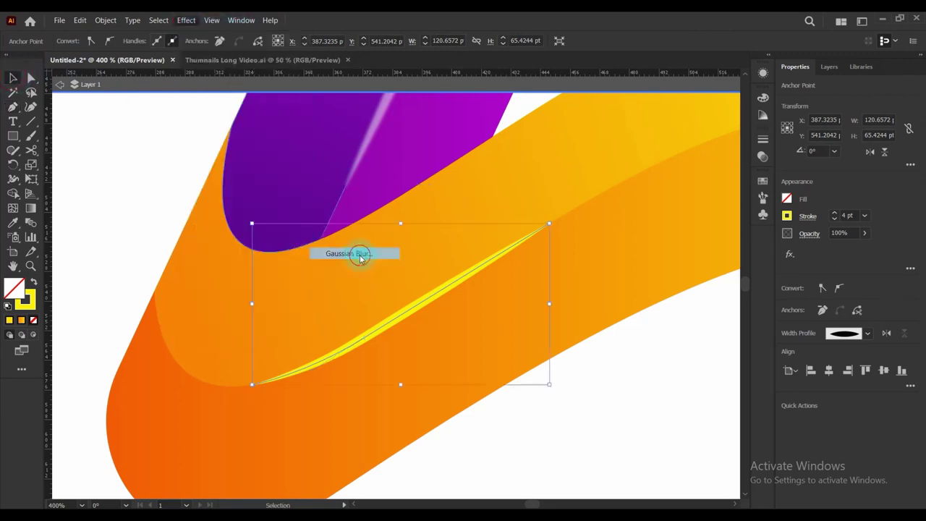
click(449, 279)
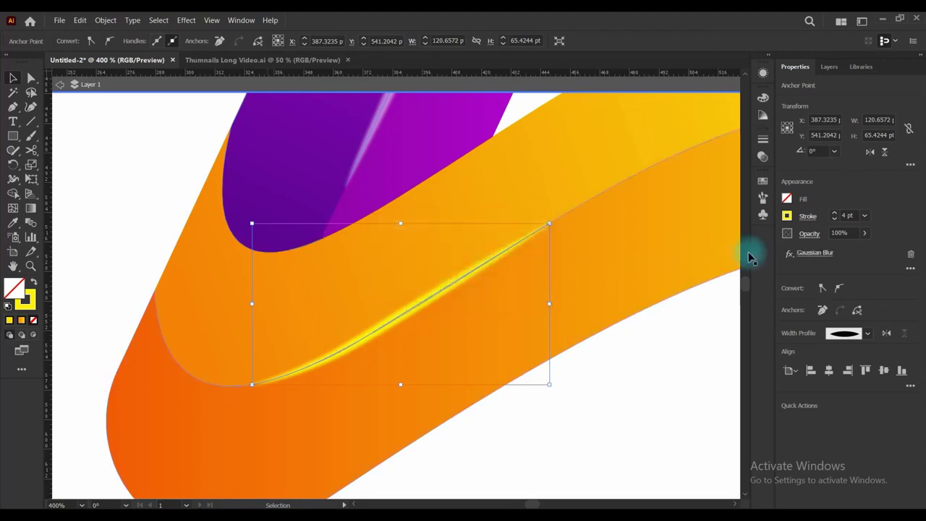
Lower the yellow seam highlight's opacity to 61% and deselect it
click(846, 250)
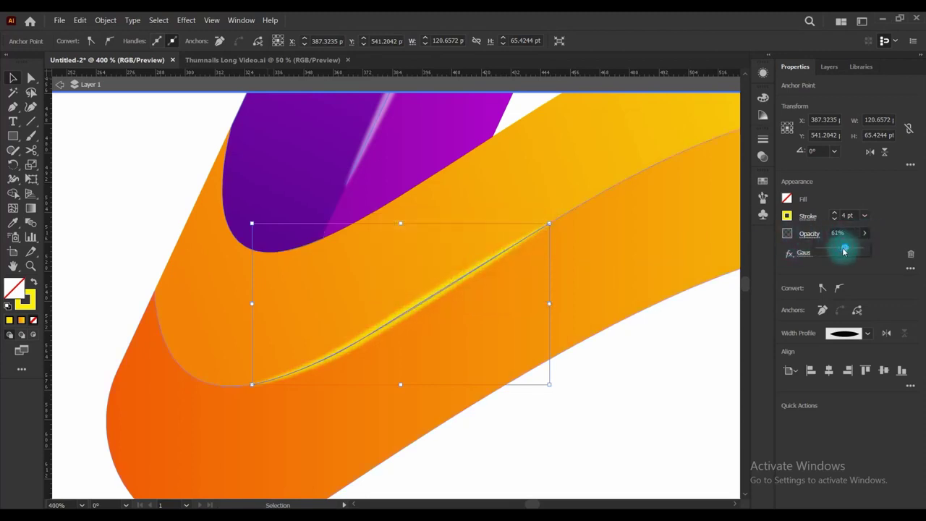
click(595, 438)
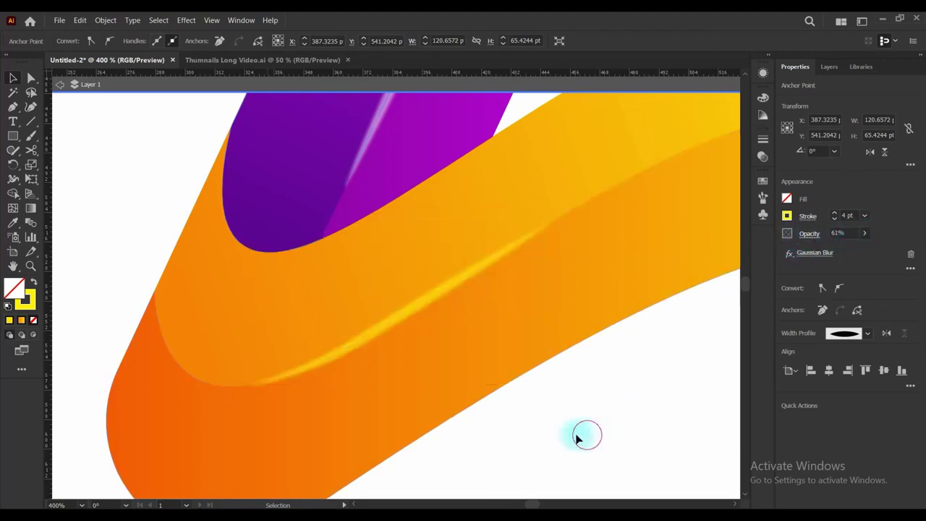
scroll(325, 306, down, 3)
scroll(390, 425, right, 2)
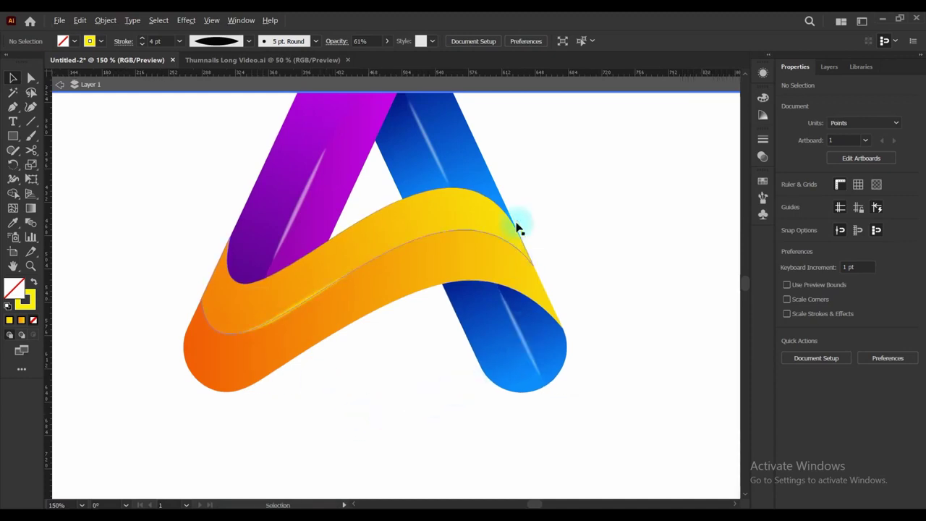
scroll(520, 217, up, 3)
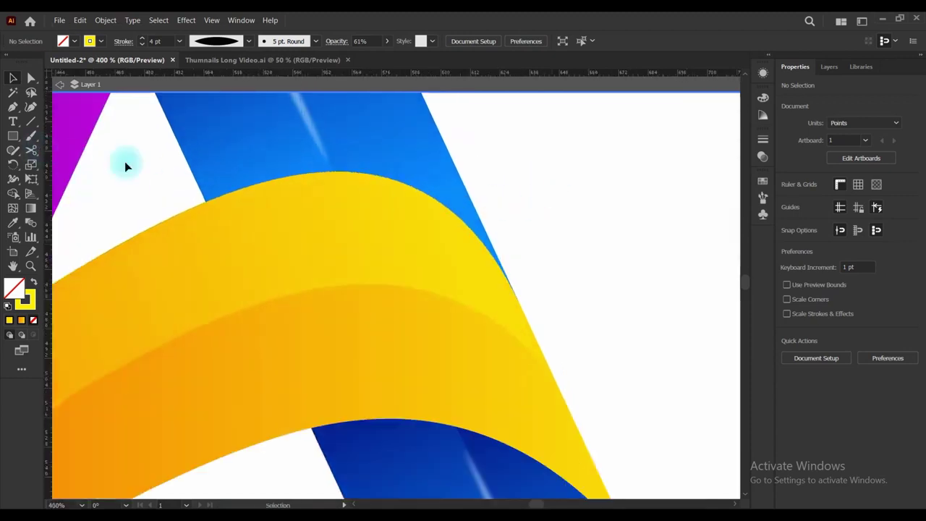
click(279, 210)
drag(298, 223, 341, 268)
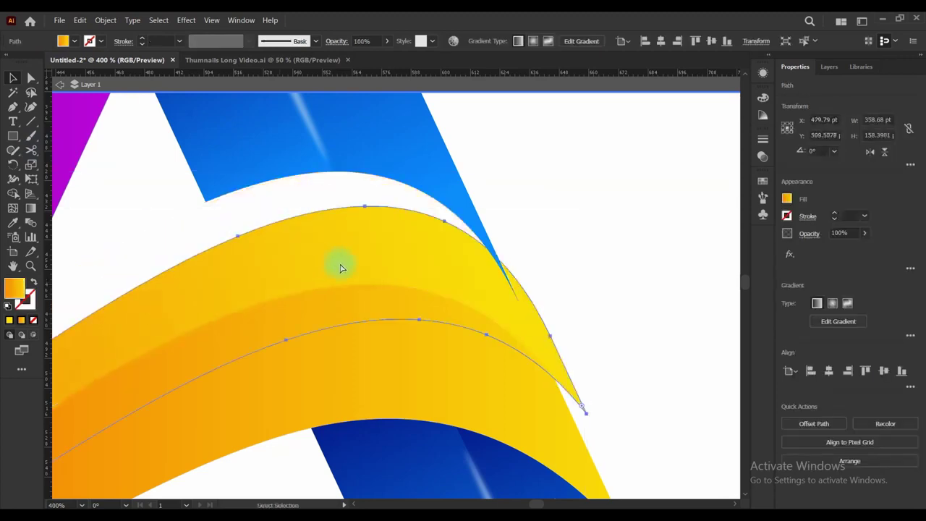
key(ctrl+z)
Try pasting a copy of the upper blue piece behind it and shifting it slightly, then undo the shift and delete the copy
click(366, 141)
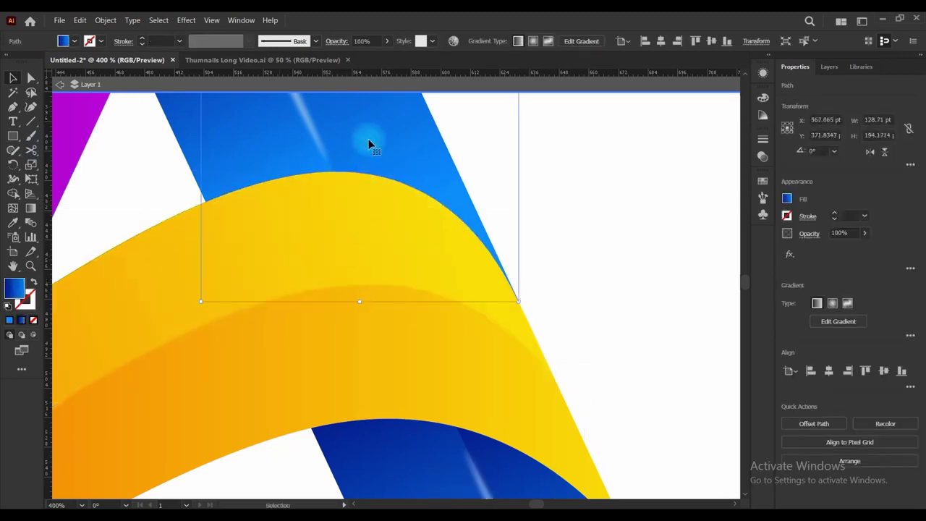
scroll(369, 144, up, 1)
click(80, 20)
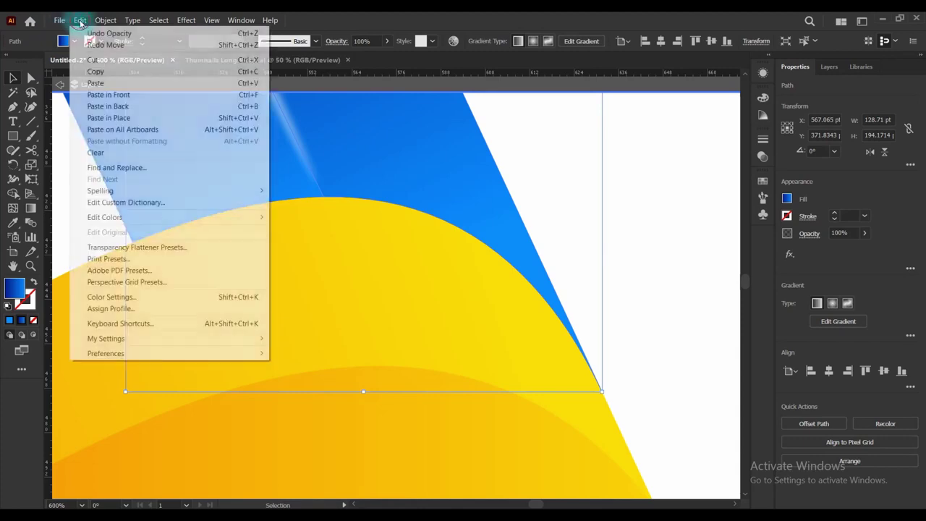
click(96, 70)
click(80, 21)
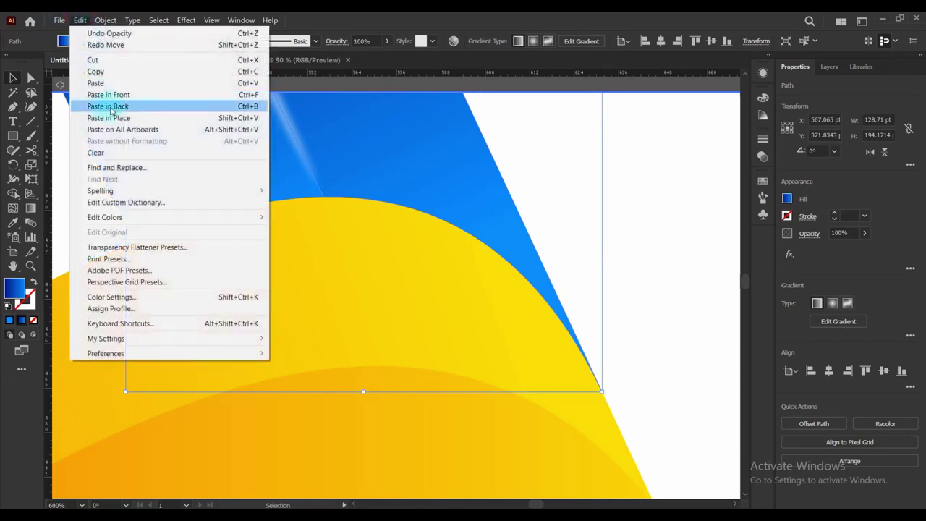
click(109, 107)
drag(318, 147, 321, 157)
key(ctrl+minus)
key(ctrl+minus)
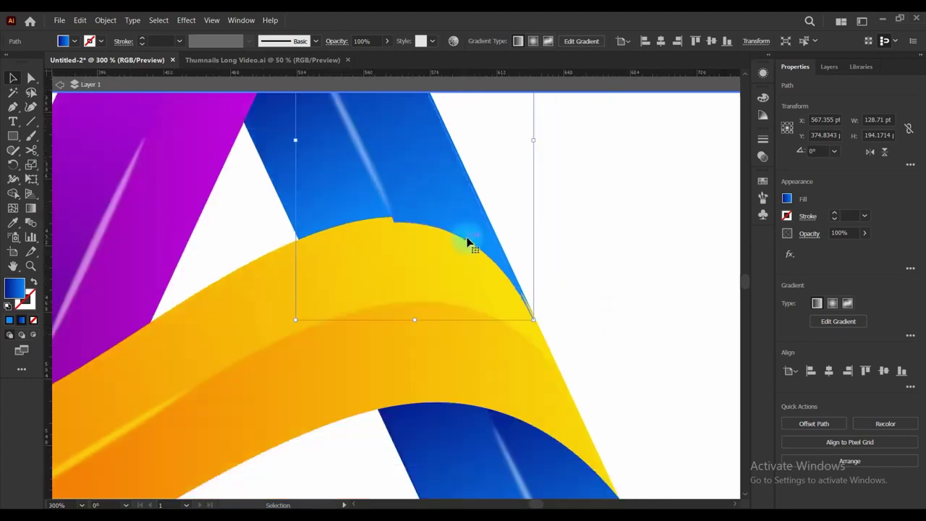
key(ctrl+z)
key(Delete)
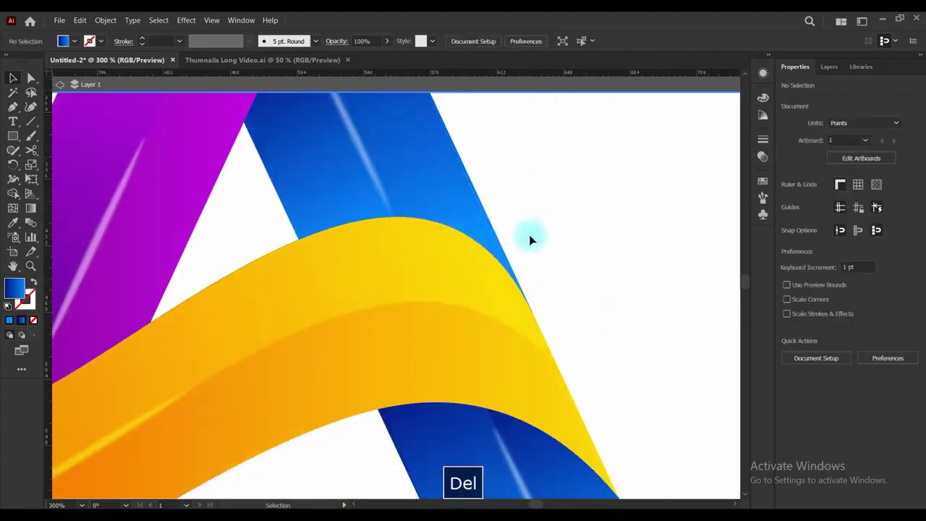
Draw a Pen path from where the blue bar's inner edge meets the yellow wave to the upper wave band's outer tip
click(424, 268)
scroll(375, 248, up, 1)
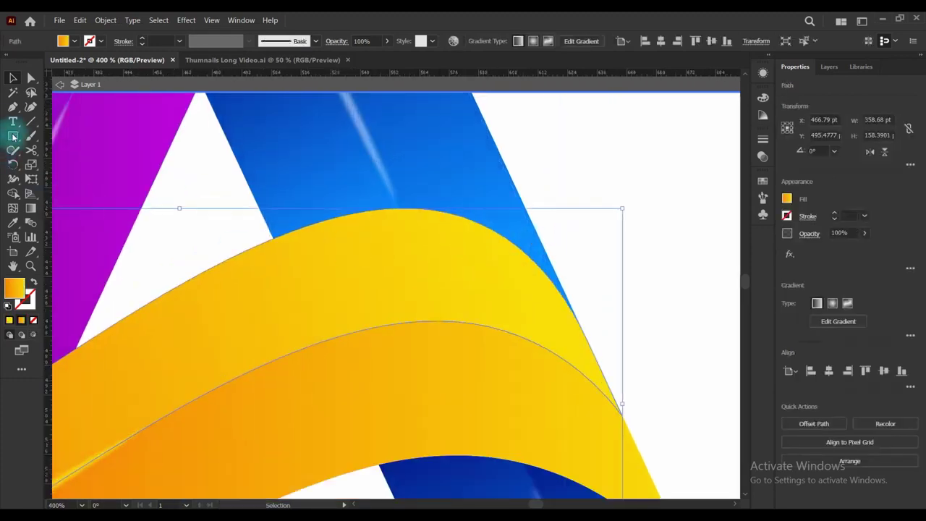
click(15, 109)
scroll(238, 242, up, 1)
ctrl+click(215, 231)
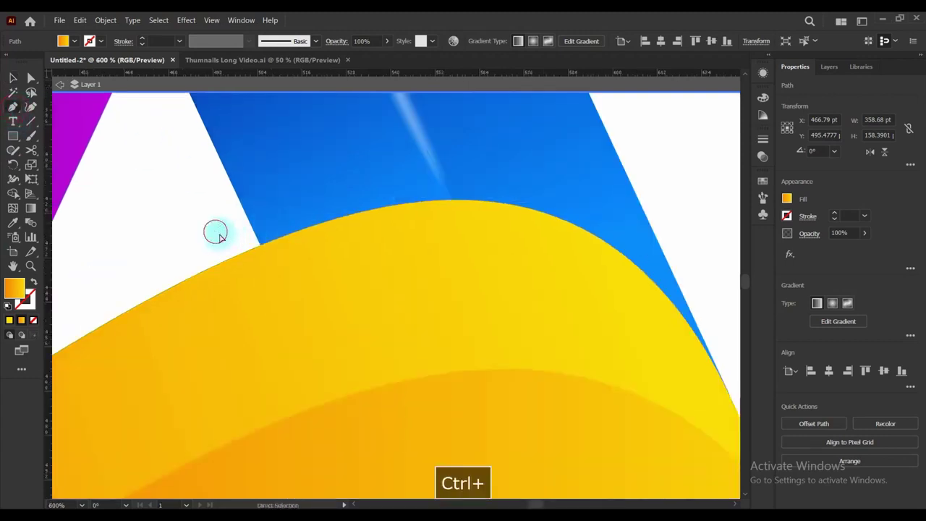
click(261, 246)
scroll(245, 264, down, 2)
scroll(241, 269, down, 2)
scroll(480, 327, up, 2)
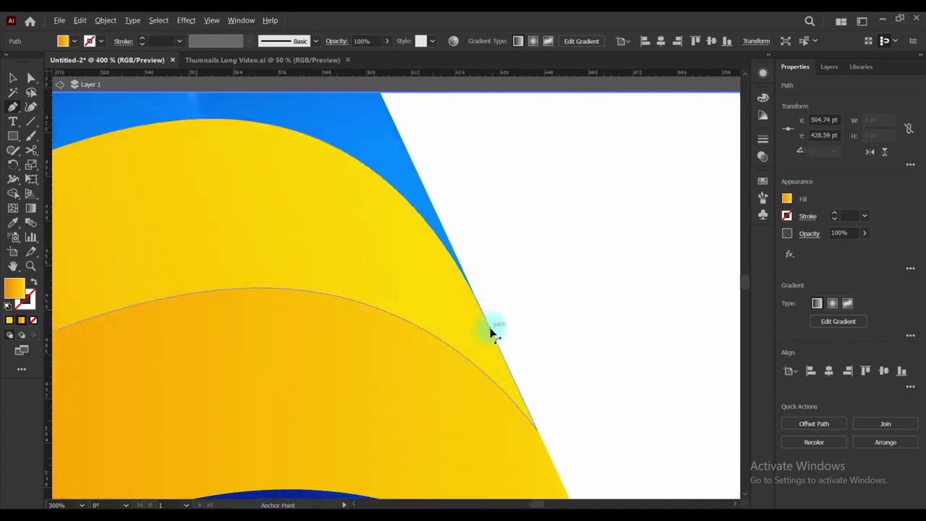
click(536, 429)
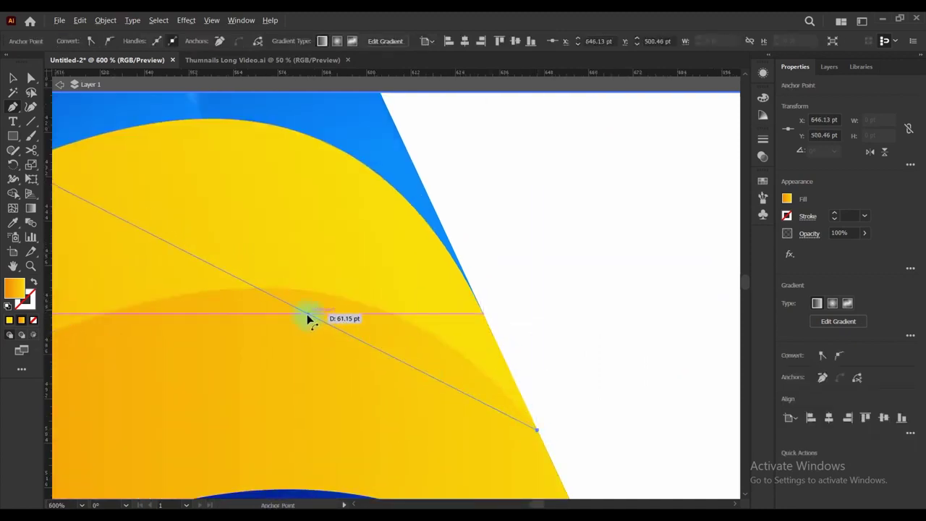
Bend the new path's segment and adjust its handle so it follows the yellow wave's top edge across the blue bar
drag(306, 318, 352, 163)
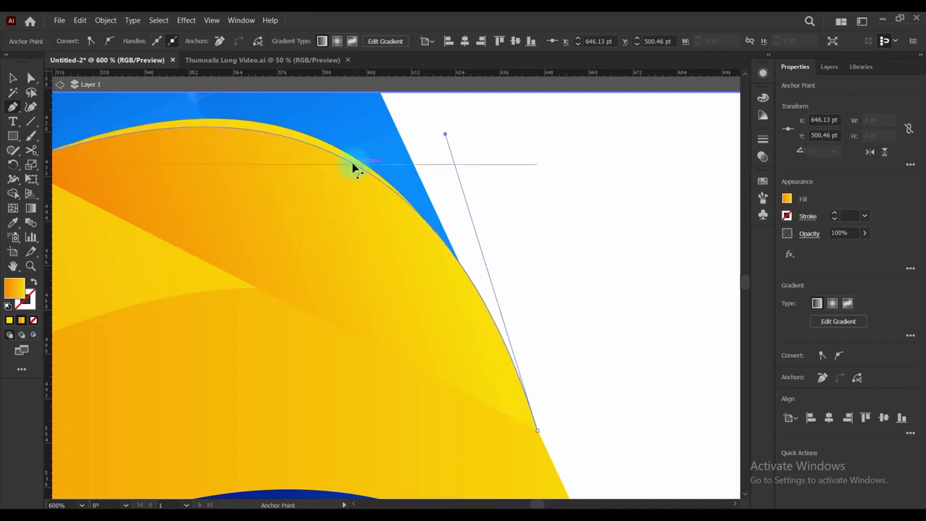
scroll(522, 274, down, 2)
scroll(402, 191, up, 3)
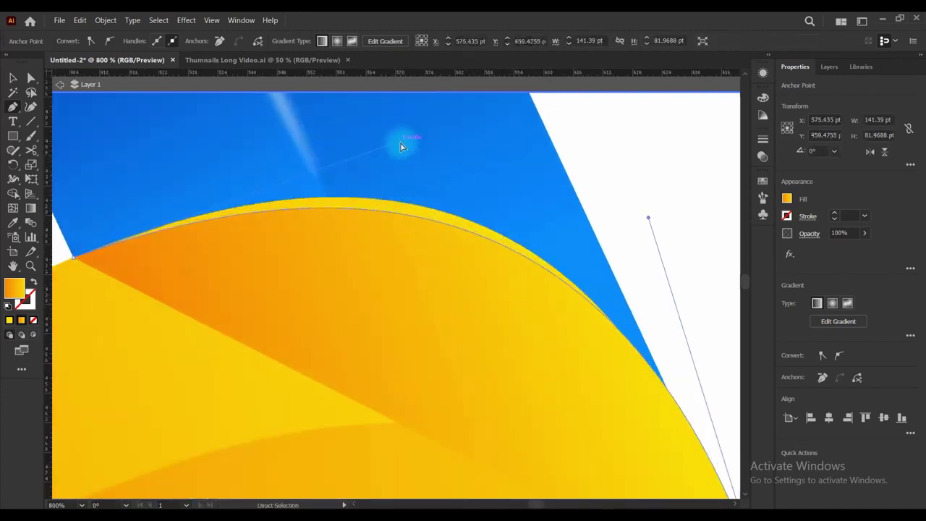
drag(401, 145, 401, 121)
scroll(376, 193, down, 2)
scroll(567, 291, up, 1)
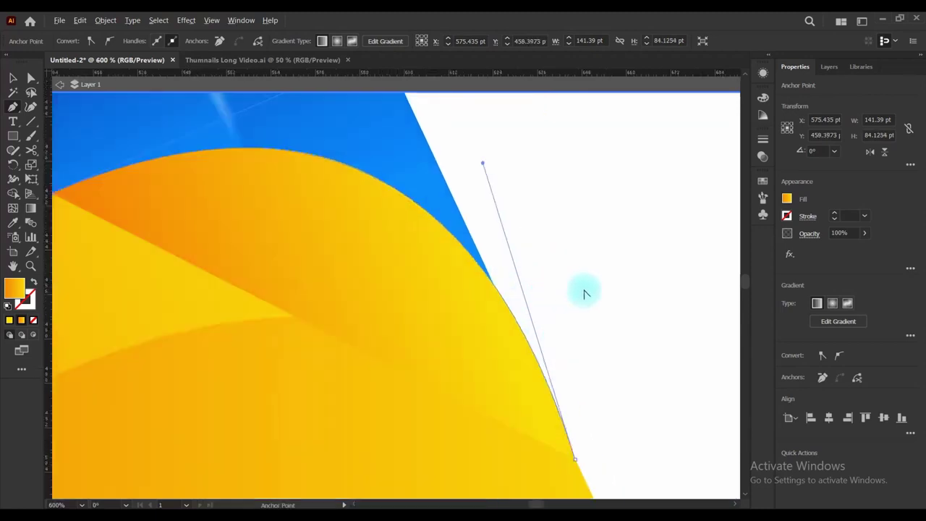
Set the new curve's fill to None
click(787, 199)
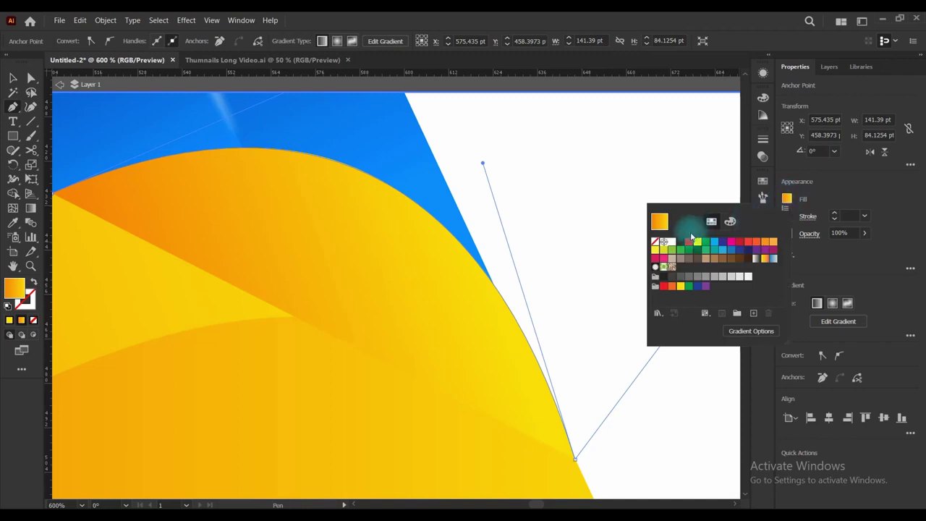
click(654, 243)
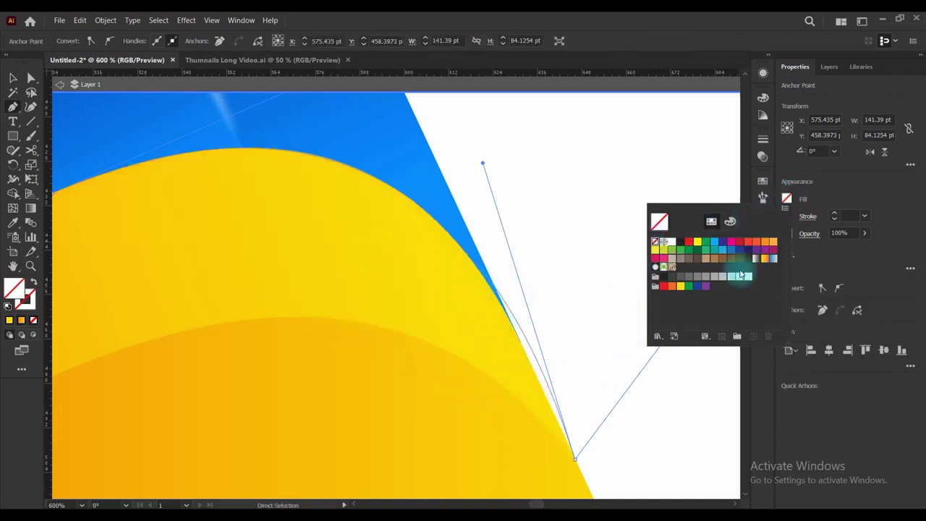
click(787, 200)
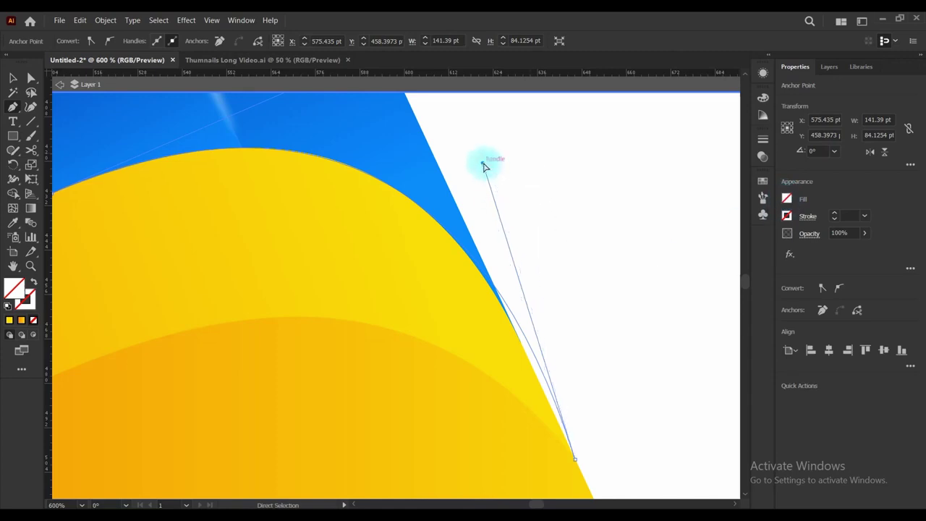
Fine-tune both end handles of the unfilled curve so it hugs the yellow wave's top edge over the blue bar
drag(482, 162, 439, 125)
scroll(505, 232, down, 2)
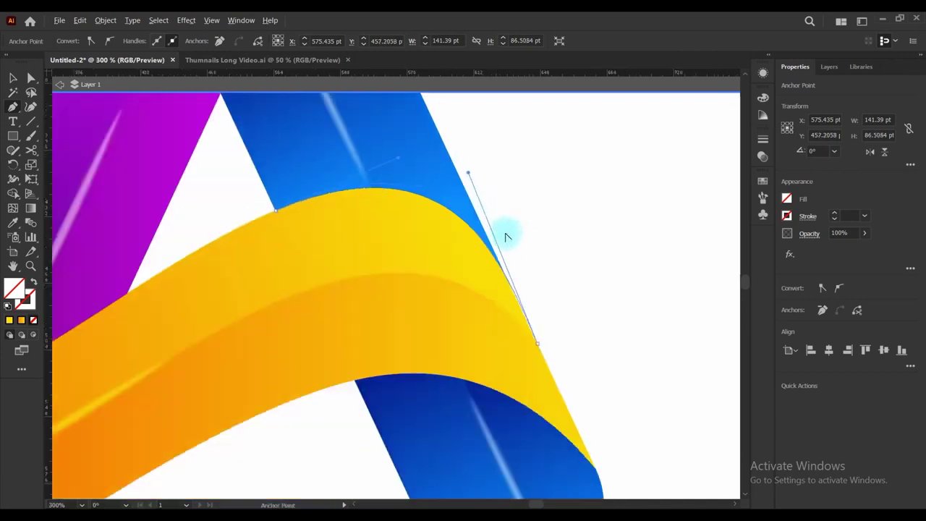
scroll(540, 341, up, 4)
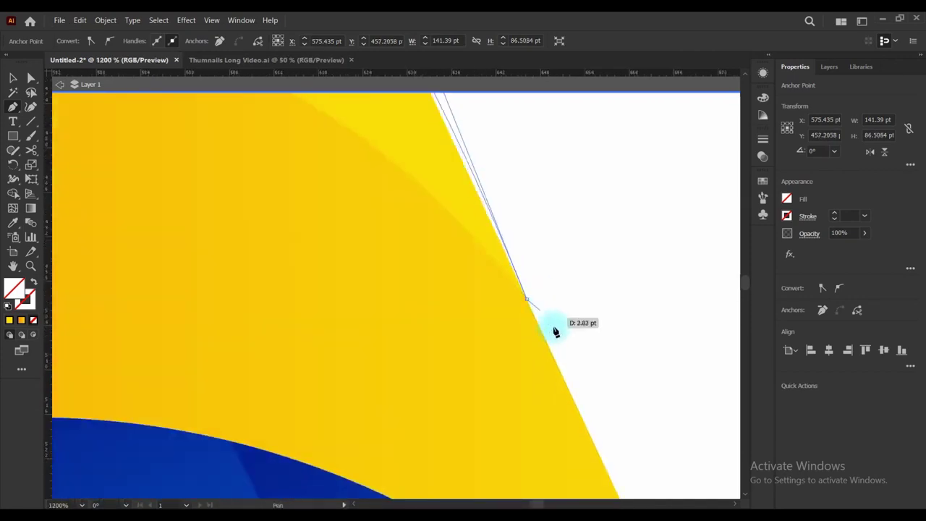
scroll(554, 326, down, 2)
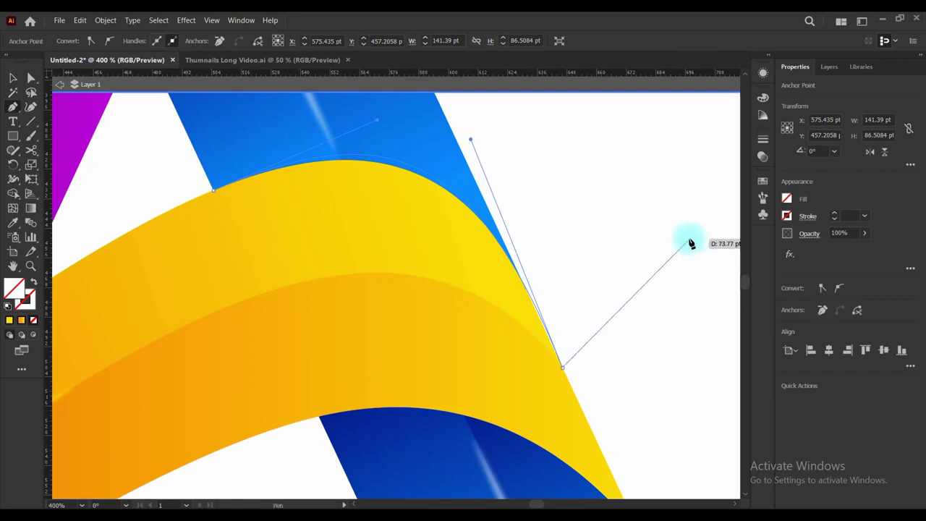
drag(377, 120, 359, 134)
scroll(494, 172, up, 2)
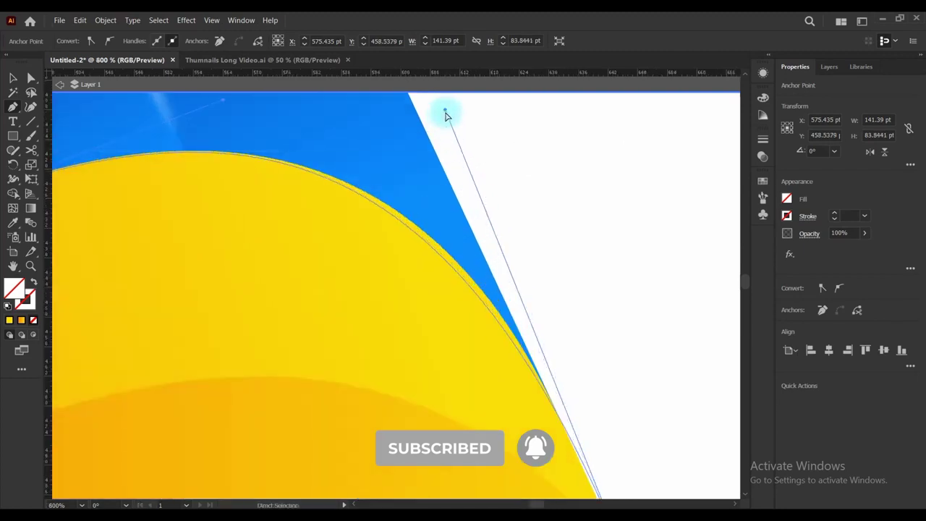
mouse_move(445, 116)
mouse_down()
mouse_move(475, 120)
mouse_move(464, 116)
mouse_up()
scroll(472, 248, down, 2)
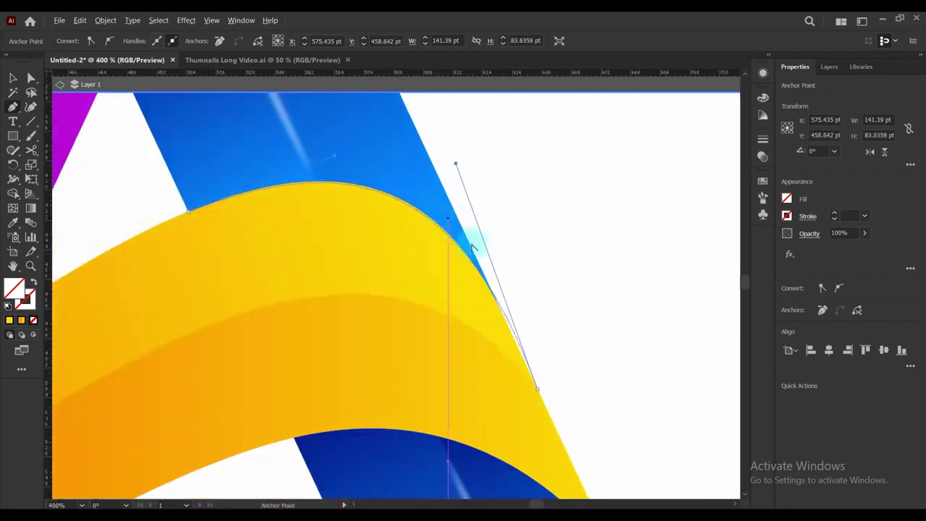
scroll(530, 324, up, 2)
drag(531, 324, 532, 200)
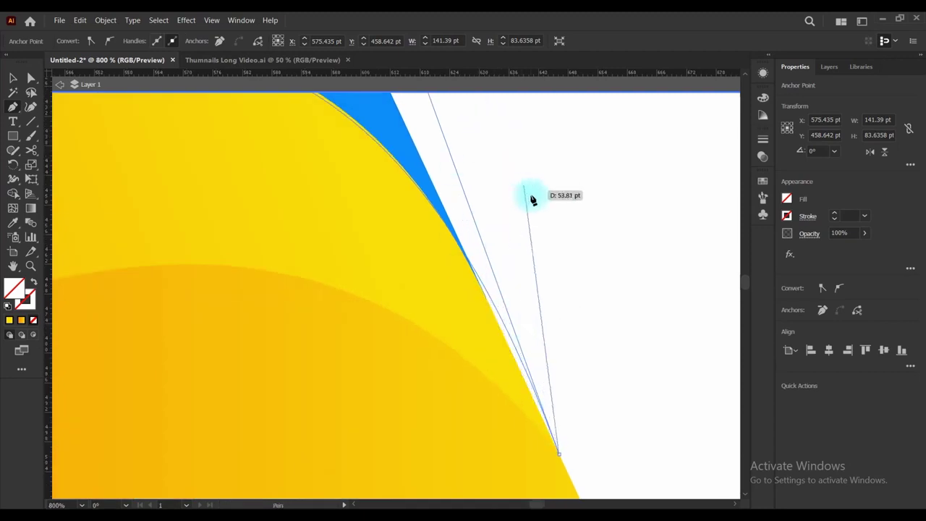
Add an anchor point to the curve where it crosses the blue bar's outer edge at the tip of the blue area
click(13, 78)
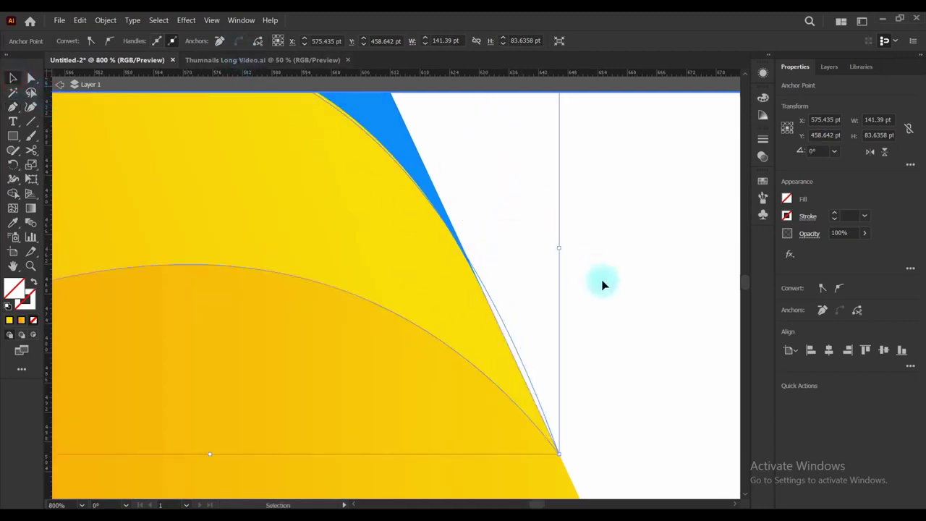
click(604, 284)
click(525, 368)
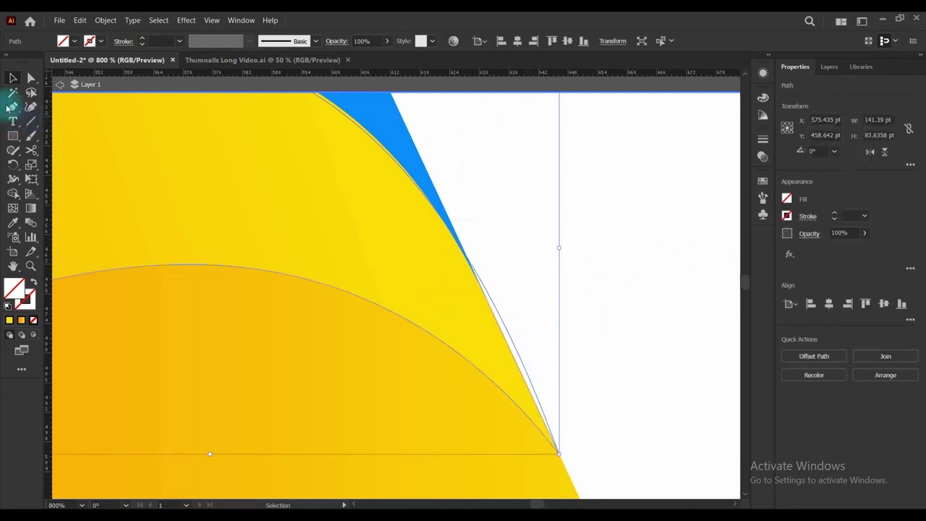
drag(12, 108, 44, 120)
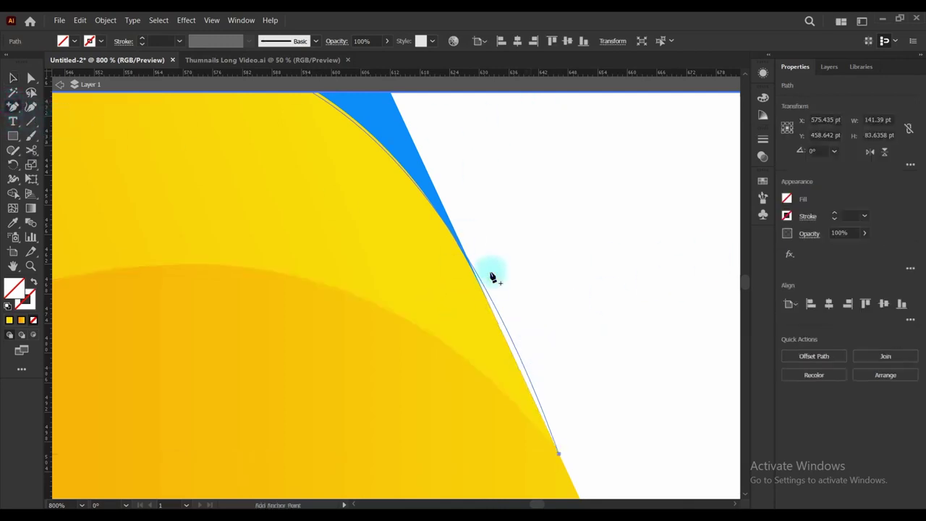
scroll(469, 263, up, 3)
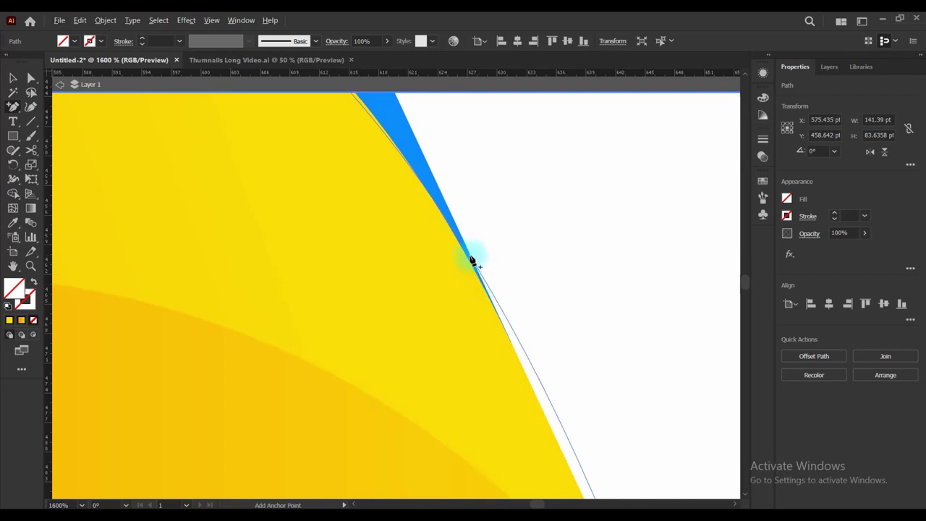
click(472, 262)
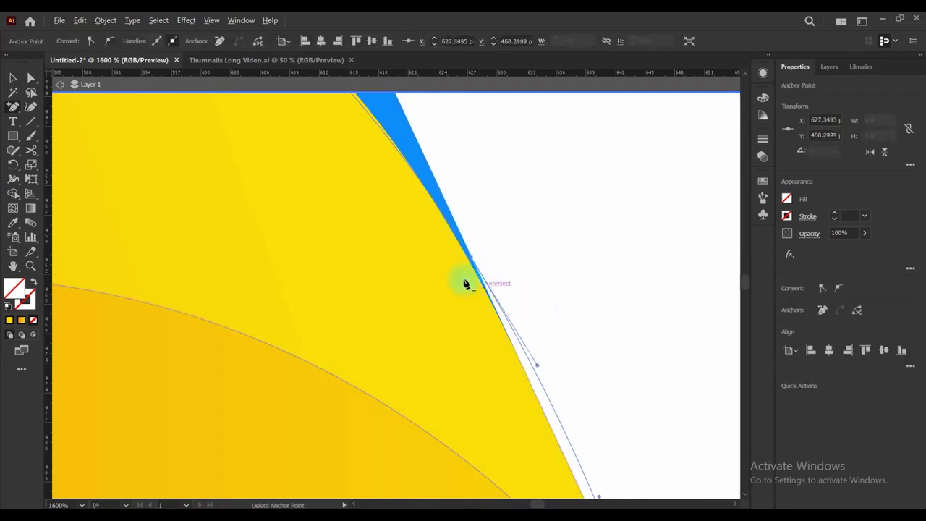
scroll(465, 279, down, 4)
Cut the curve at the added anchor point with the Scissors tool and delete the tail beyond the blue bar's edge
key(c)
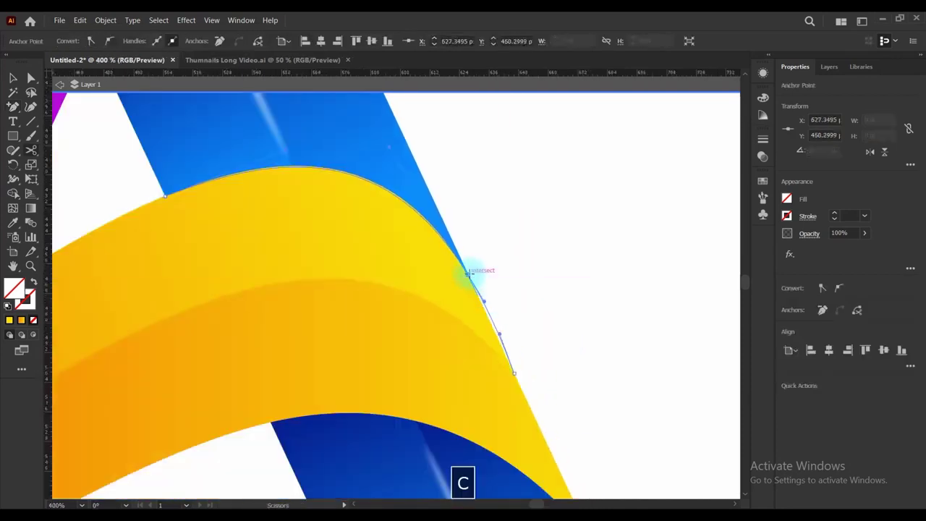
click(467, 273)
key(v)
click(500, 329)
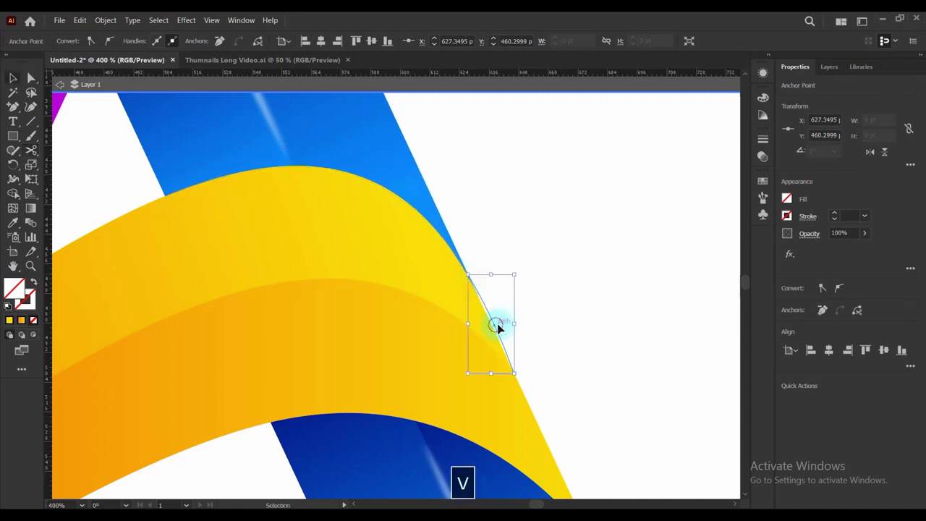
drag(497, 327, 556, 327)
key(Delete)
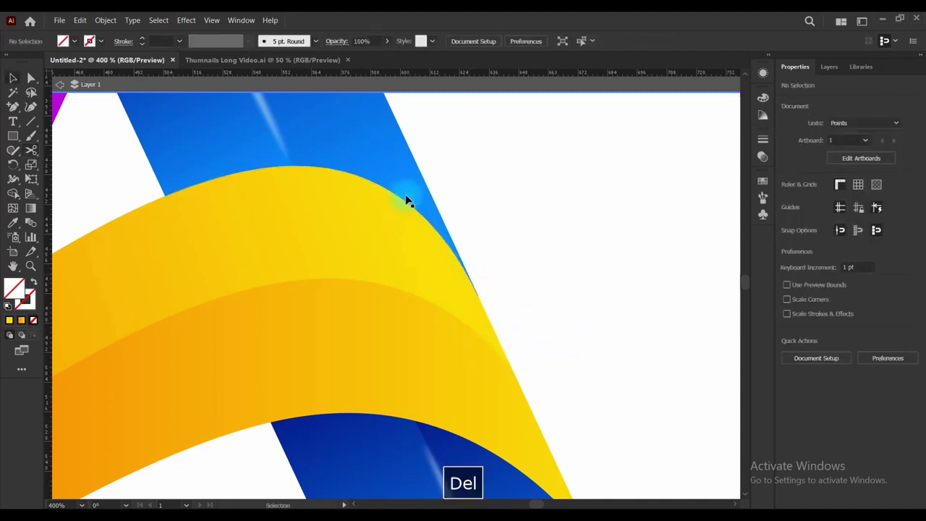
Select the trimmed curve on the yellow wave's top edge and give it a 3 pt bright yellow stroke
click(413, 253)
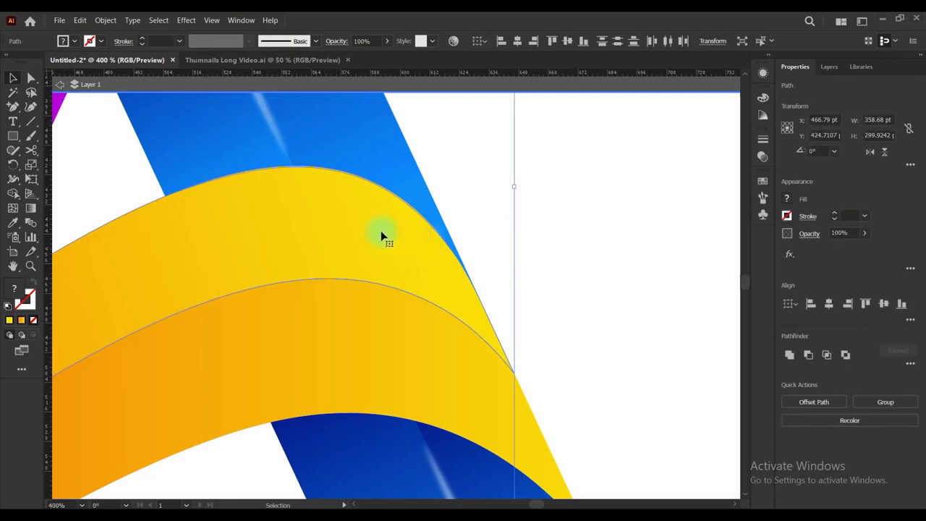
scroll(205, 179, up, 2)
scroll(206, 174, up, 1)
scroll(174, 191, down, 2)
click(94, 204)
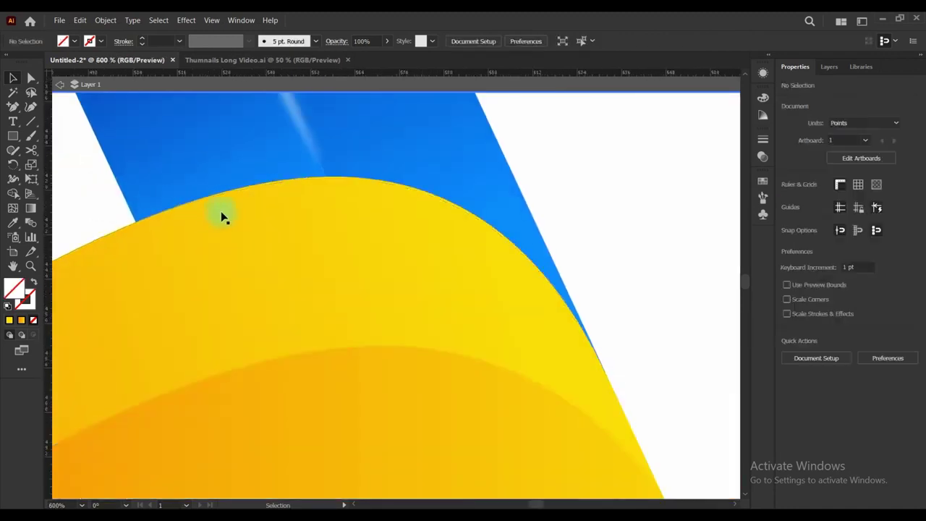
click(245, 191)
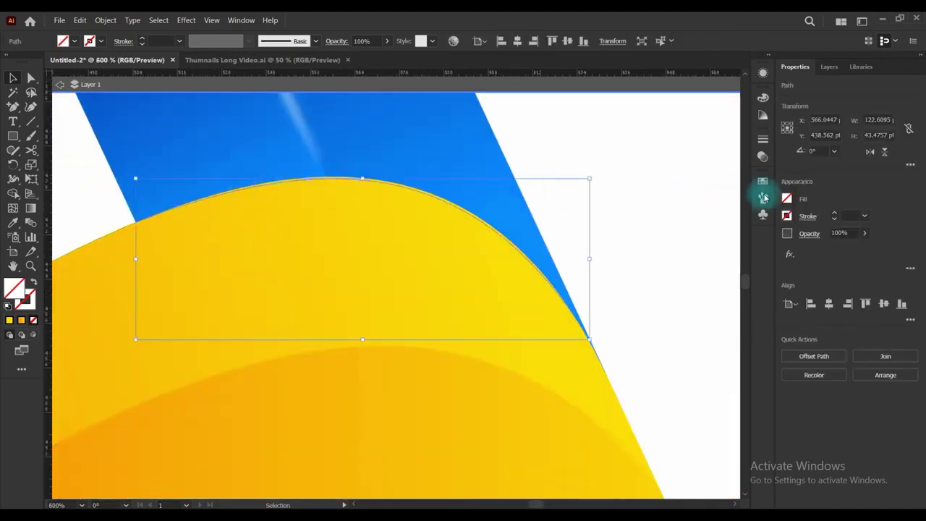
click(834, 216)
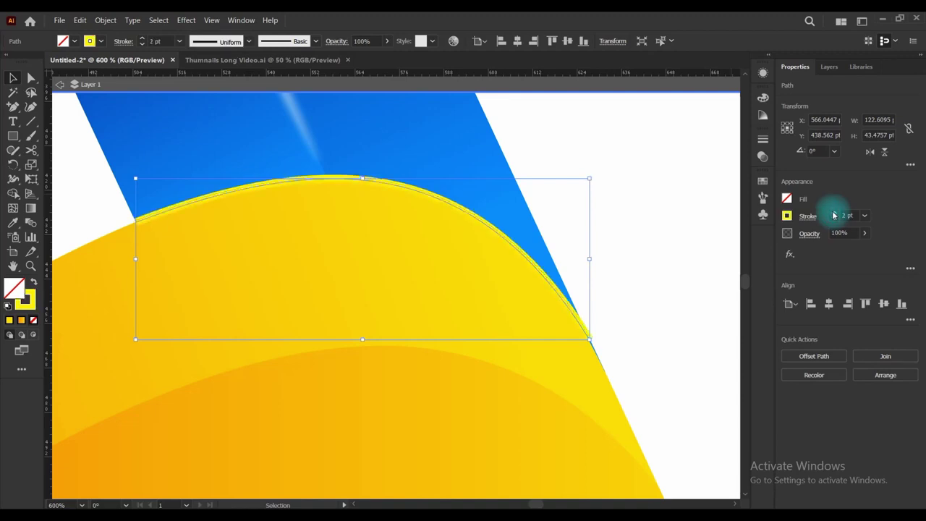
click(834, 215)
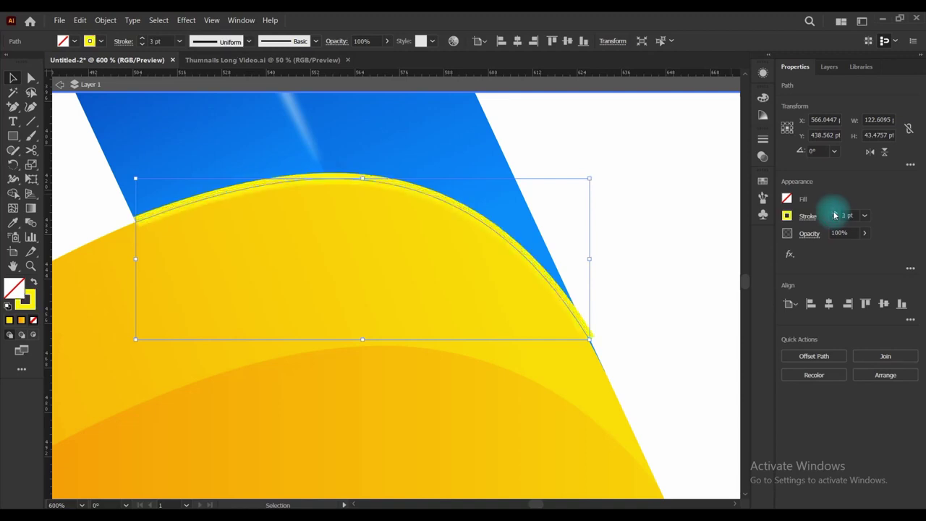
Apply the lens-shaped width profile to the yellow stroke on the wave's top edge so it tapers at both ends
click(808, 216)
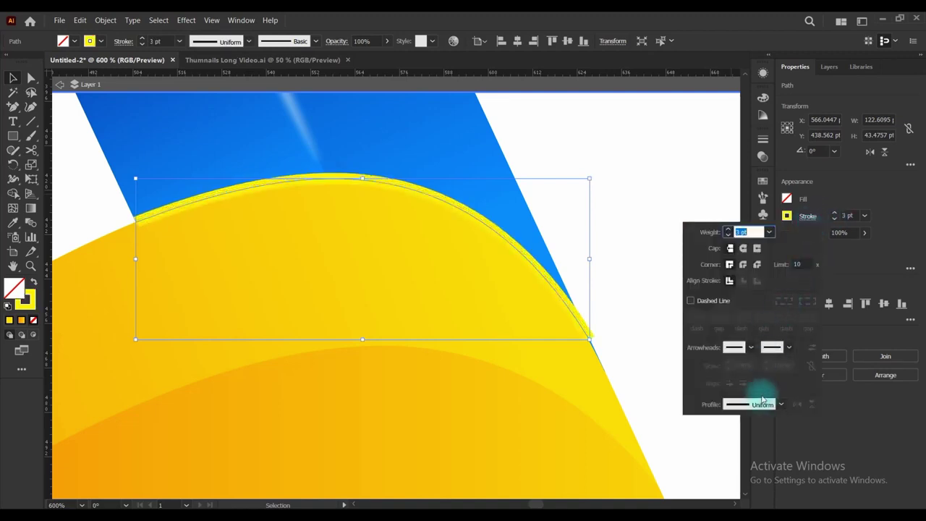
click(763, 404)
click(752, 290)
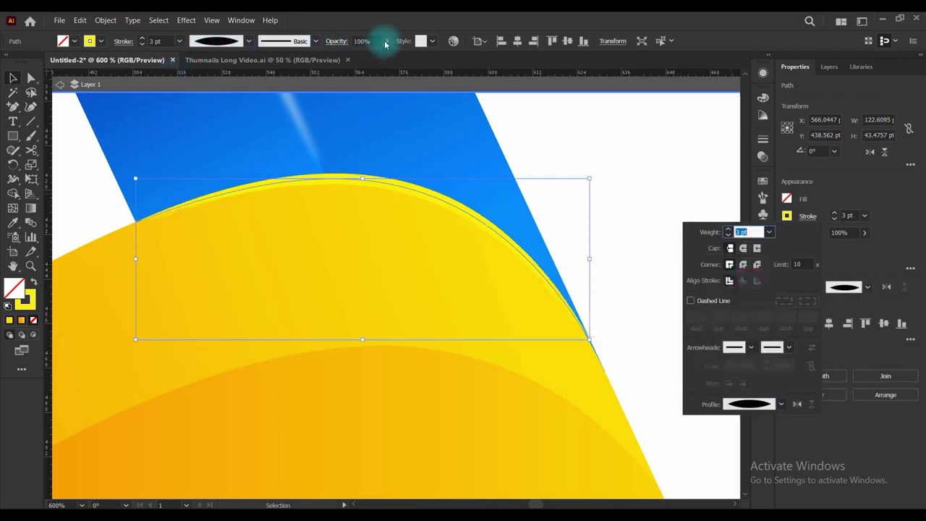
Apply a Gaussian Blur with a radius of about 2.6 pixels to the tapered yellow stroke
click(181, 21)
click(185, 20)
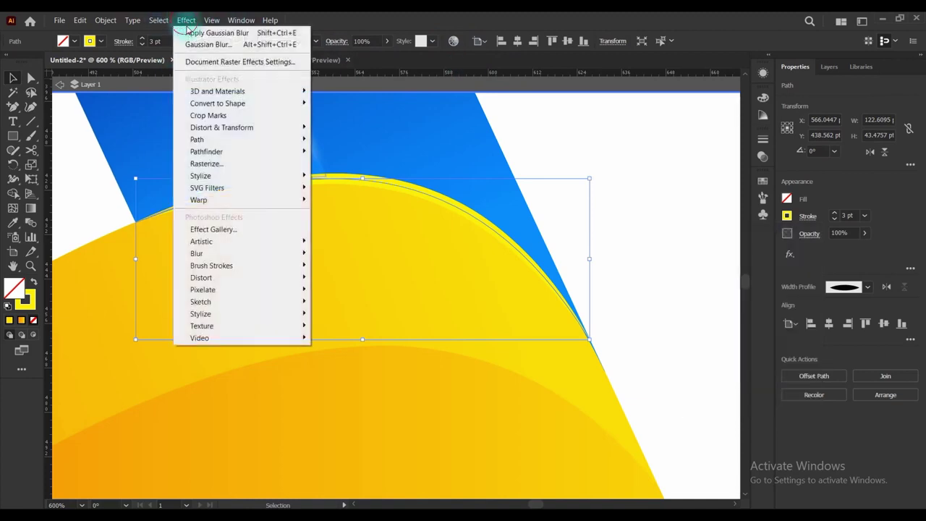
mouse_move(248, 253)
click(342, 253)
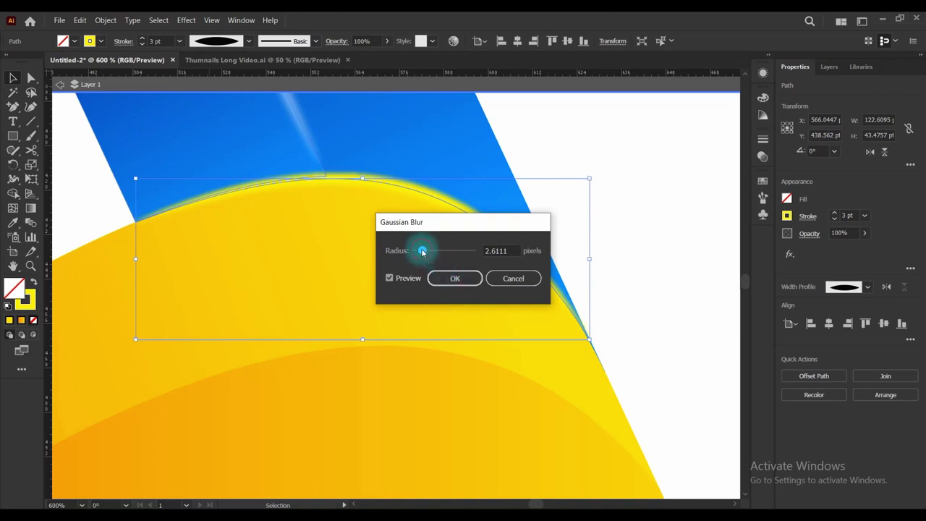
click(452, 280)
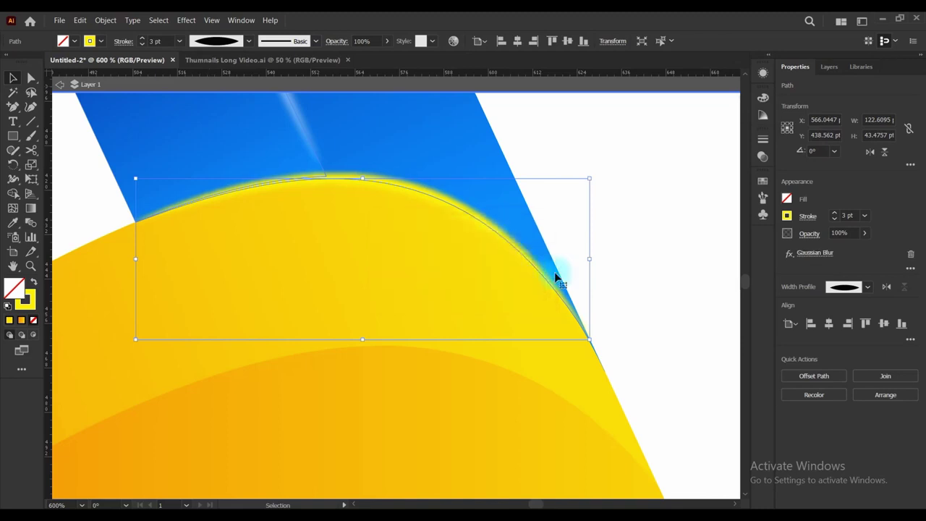
click(622, 248)
Move the blurred yellow highlight straight down 1 pt so it sits just inside the wave's top edge
scroll(619, 223, down, 4)
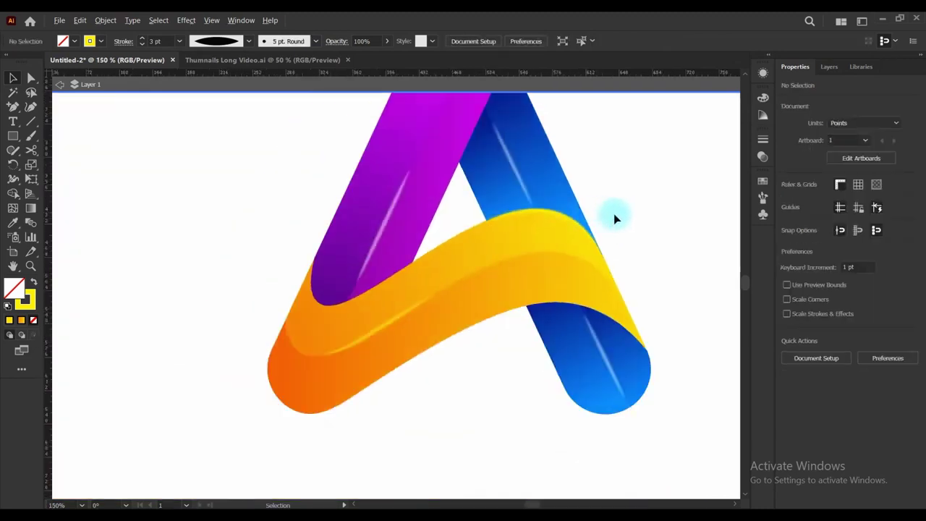
scroll(569, 209, up, 4)
click(519, 244)
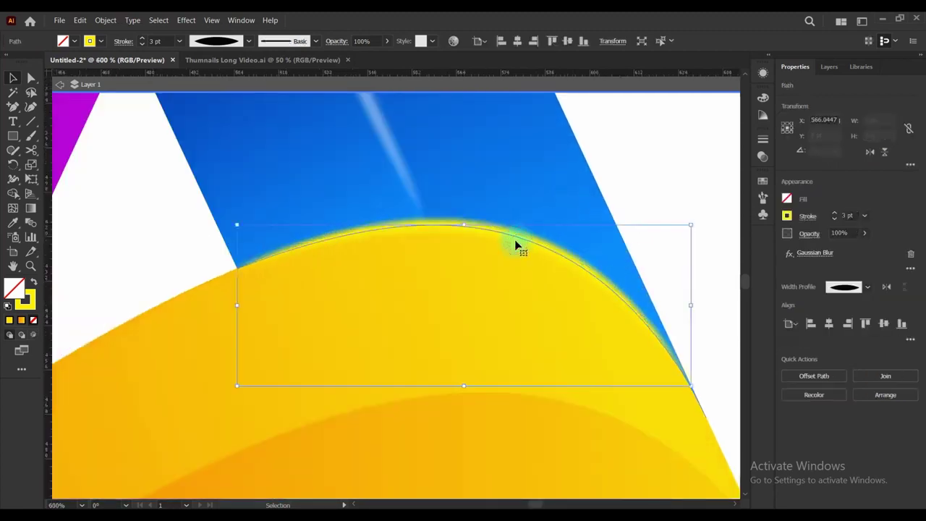
scroll(499, 235, up, 3)
scroll(483, 243, down, 3)
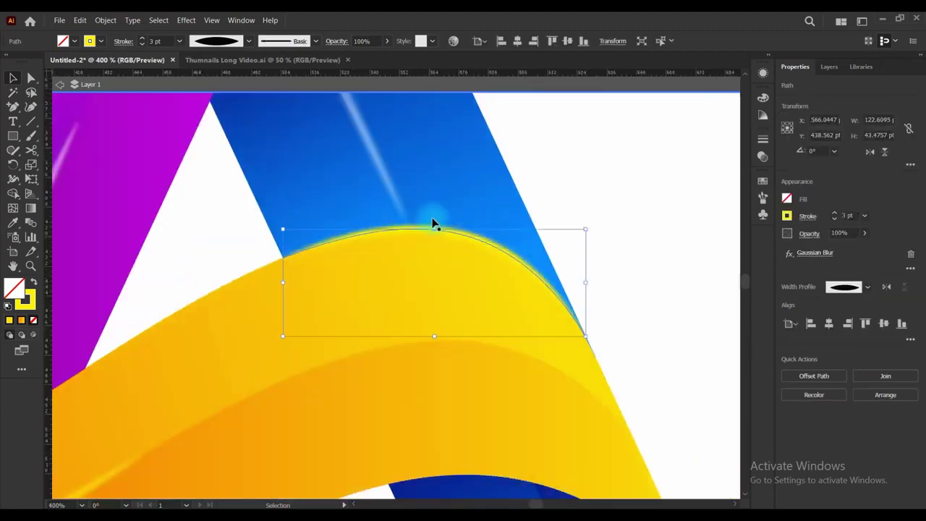
click(602, 213)
click(507, 251)
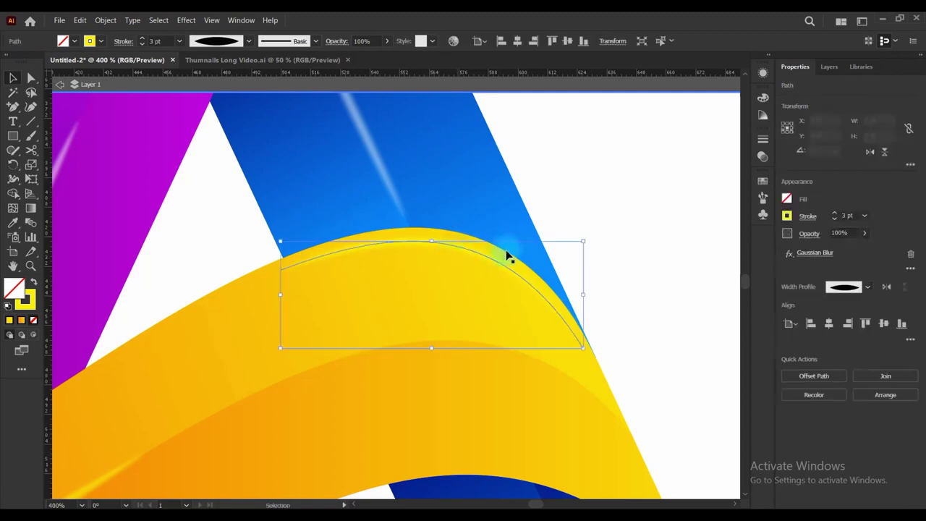
key(ctrl+z)
scroll(512, 256, up, 4)
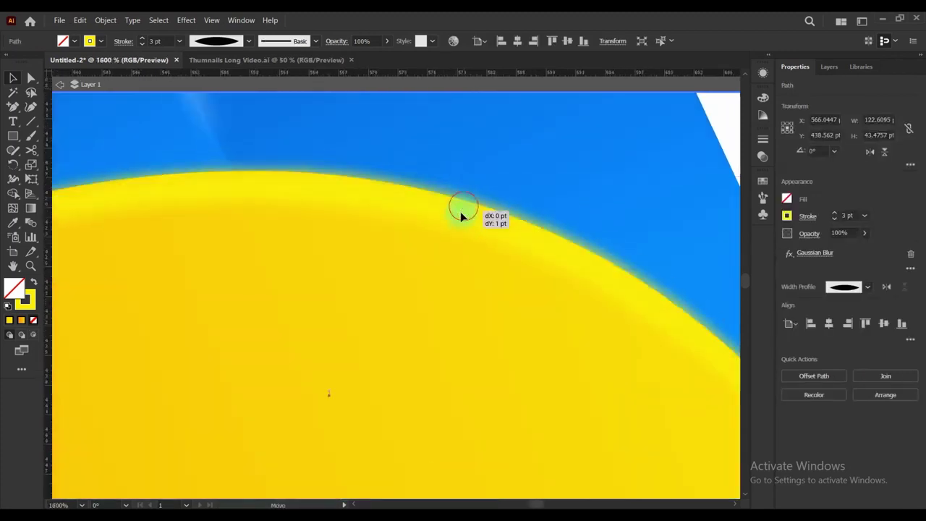
scroll(506, 240, down, 5)
click(586, 232)
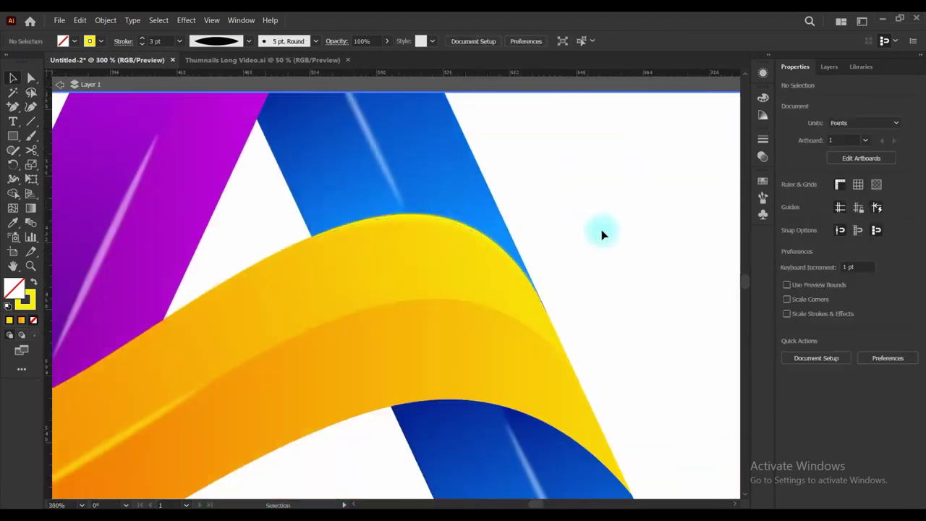
Select all parts of the logo and move them up and to the right, toward the middle of the canvas
scroll(602, 232, down, 2)
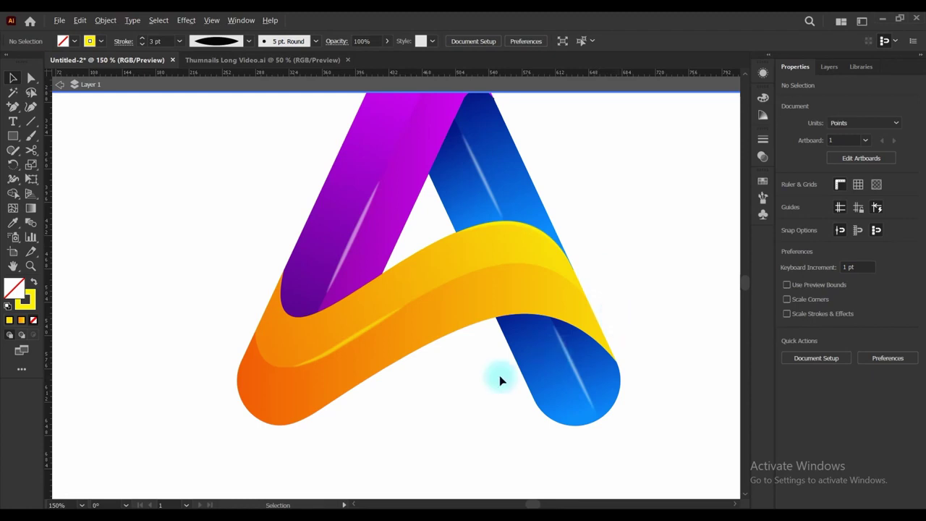
scroll(499, 380, down, 1)
key(ctrl+space)
drag(568, 356, 511, 352)
key(ctrl+space)
drag(595, 362, 465, 335)
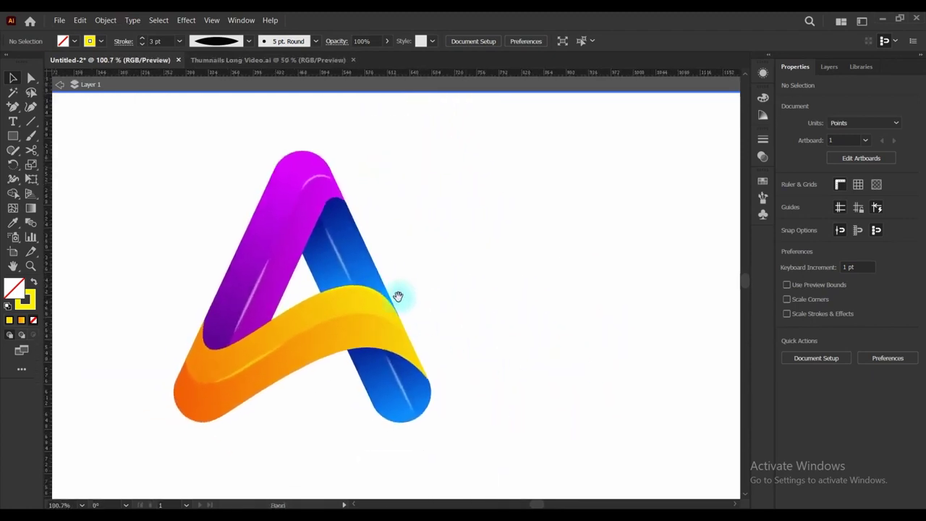
drag(95, 138, 531, 462)
drag(345, 325, 465, 299)
click(607, 307)
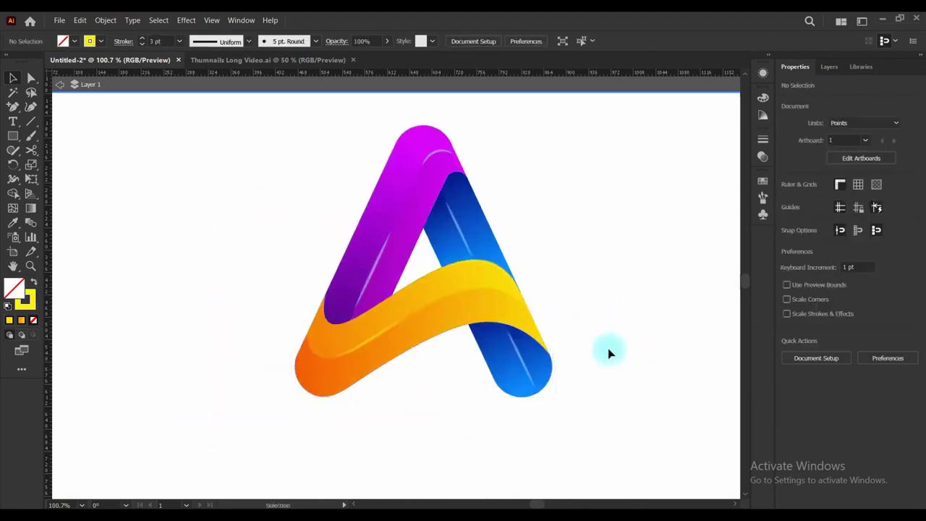
Leave the layer's isolation mode and group all parts of the A logo together
drag(217, 120, 637, 401)
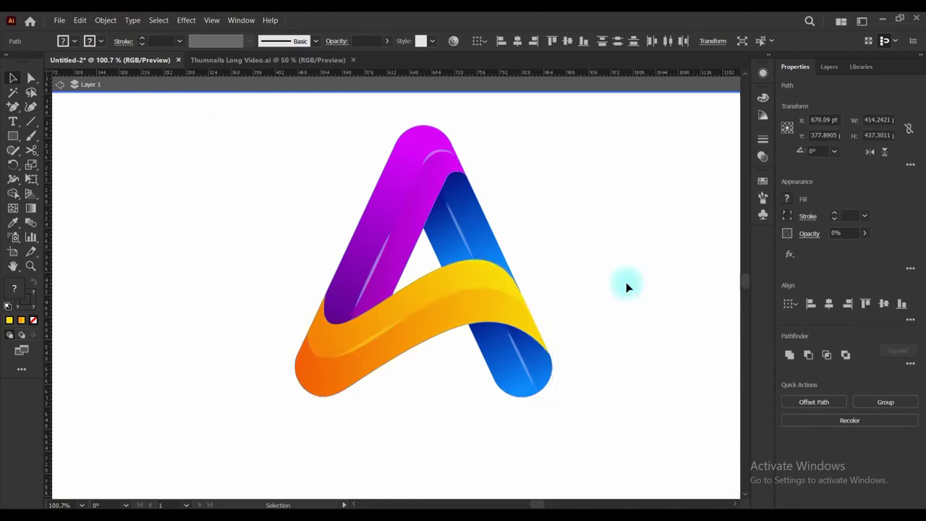
click(626, 287)
drag(449, 205, 427, 210)
key(ctrl+z)
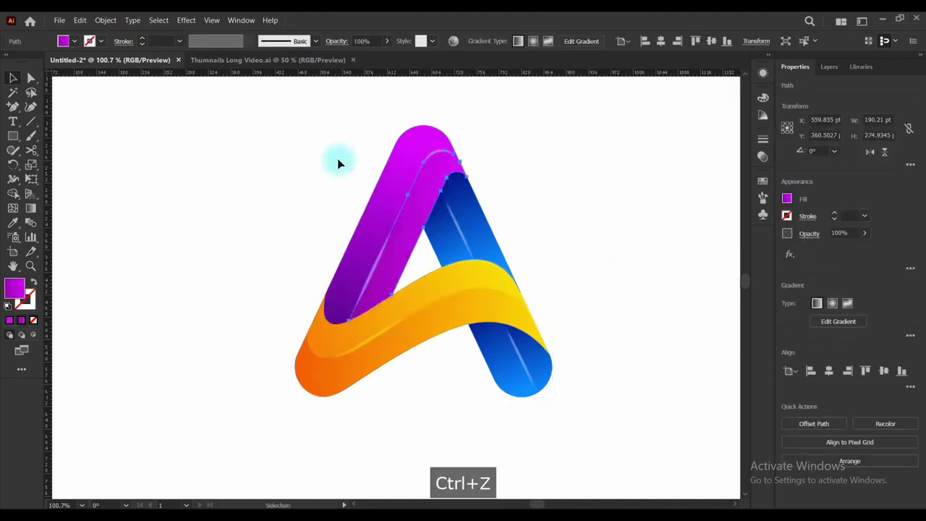
drag(244, 116, 635, 397)
key(a)
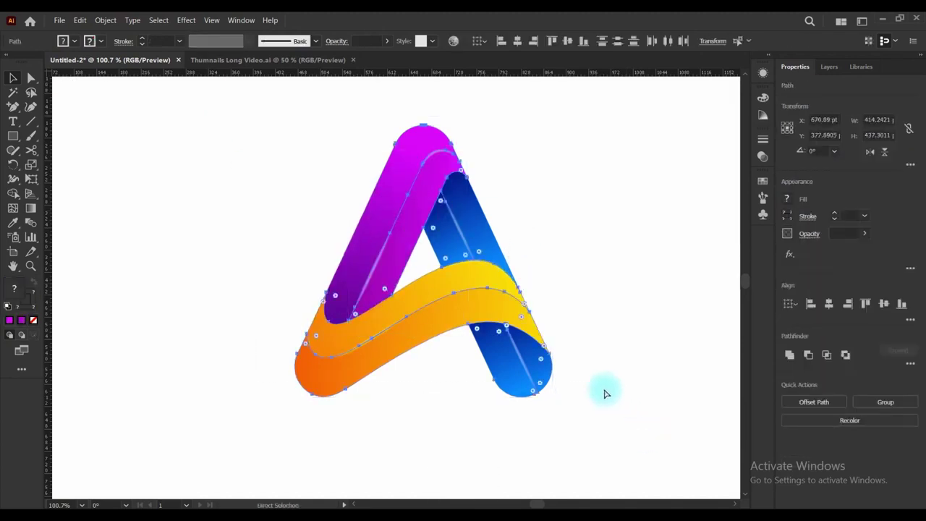
key(ctrl+g)
click(576, 283)
Duplicate the grouped logo straight down so the copy touches the original's lower edge
scroll(573, 282, down, 1)
drag(439, 259, 478, 462)
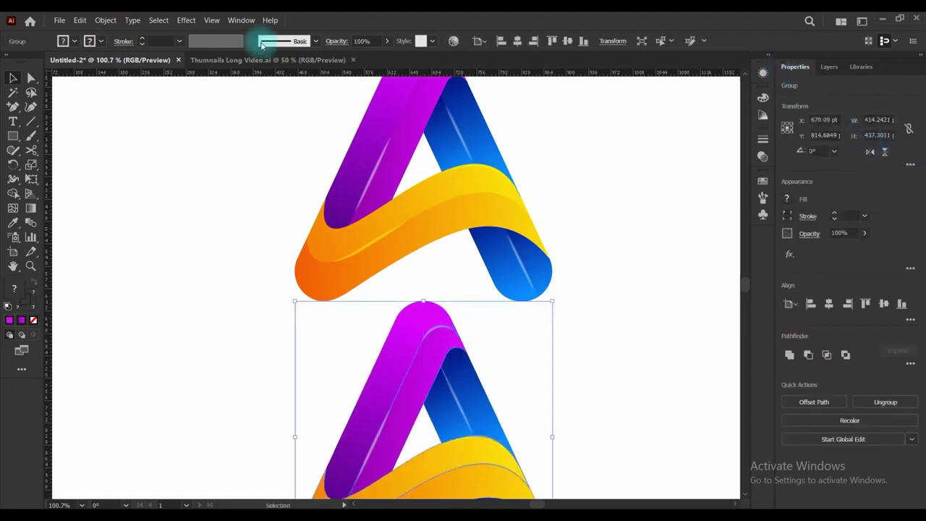
click(241, 19)
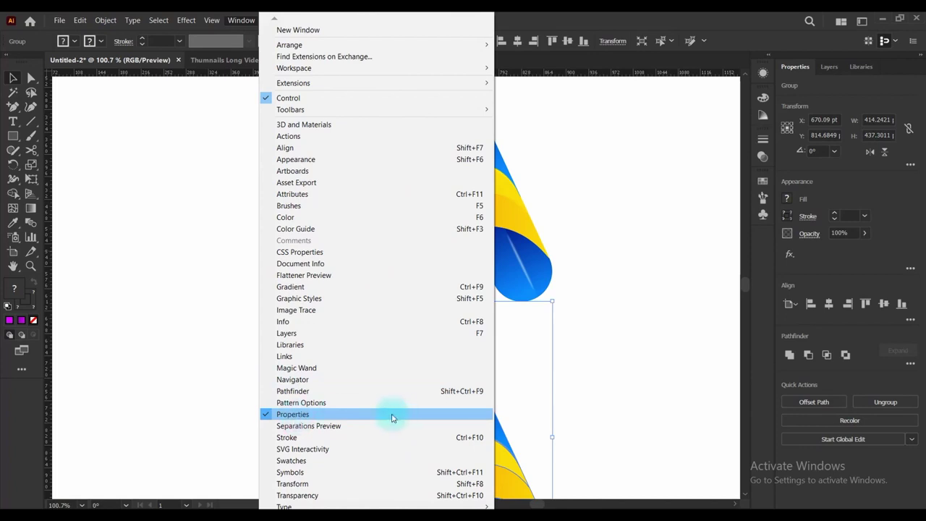
click(397, 416)
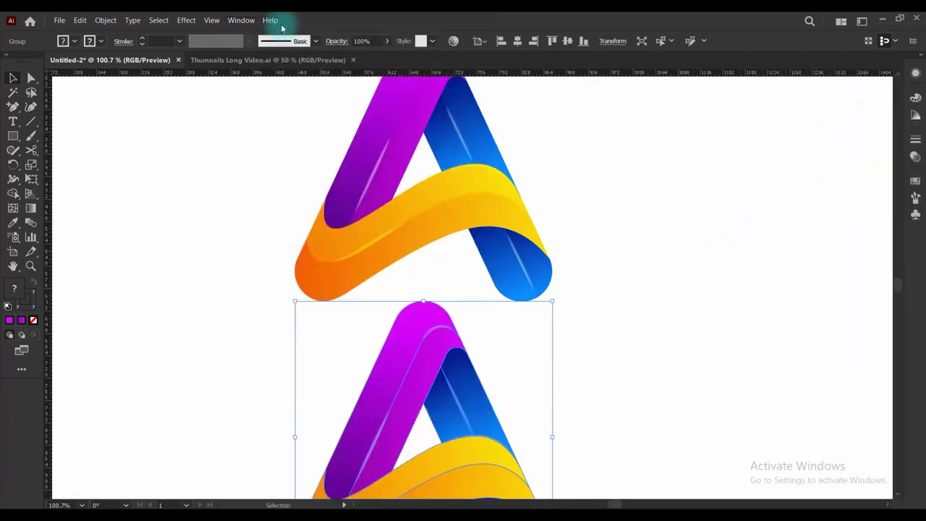
click(239, 20)
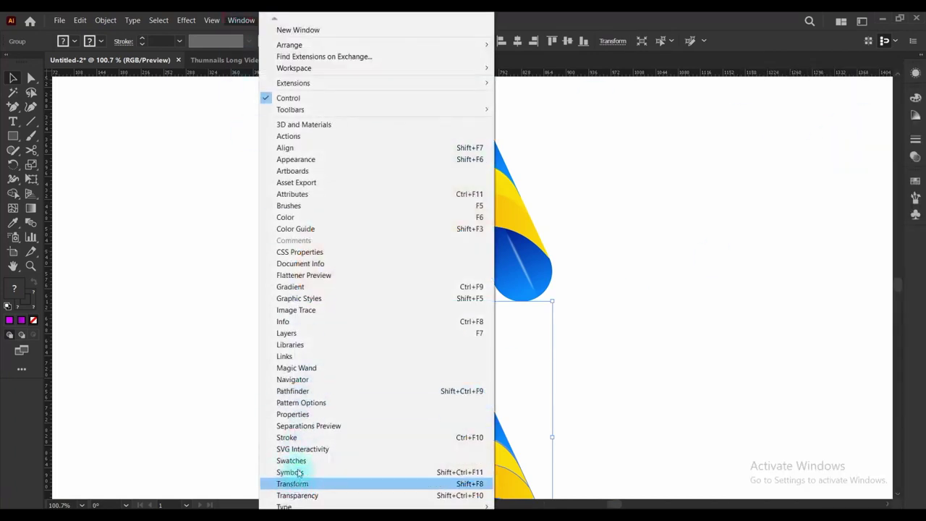
click(306, 413)
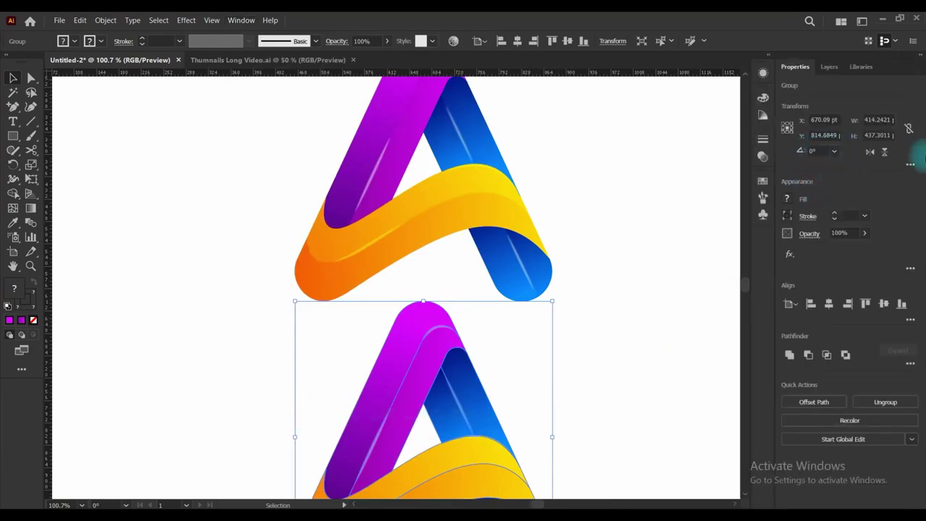
Flip the lower logo copy vertically so it mirrors the original as a reflection
click(886, 154)
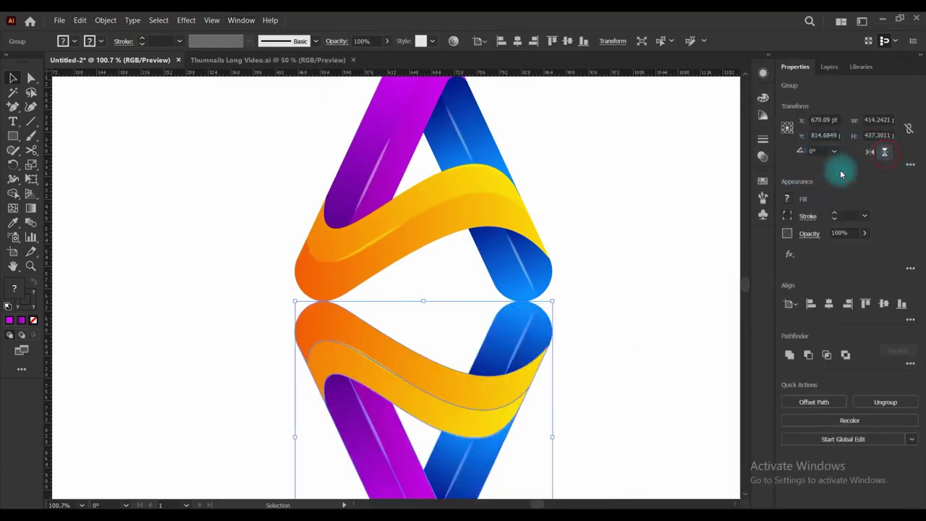
click(582, 329)
Draw a rectangle of about 767 × 462 pt from the line where the two logos meet down over the reflected copy
scroll(551, 275, down, 3)
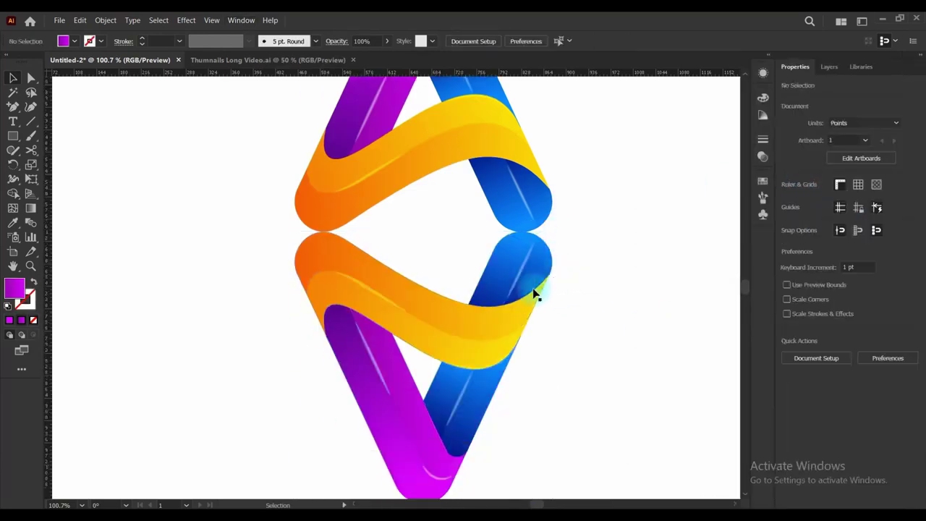
click(13, 135)
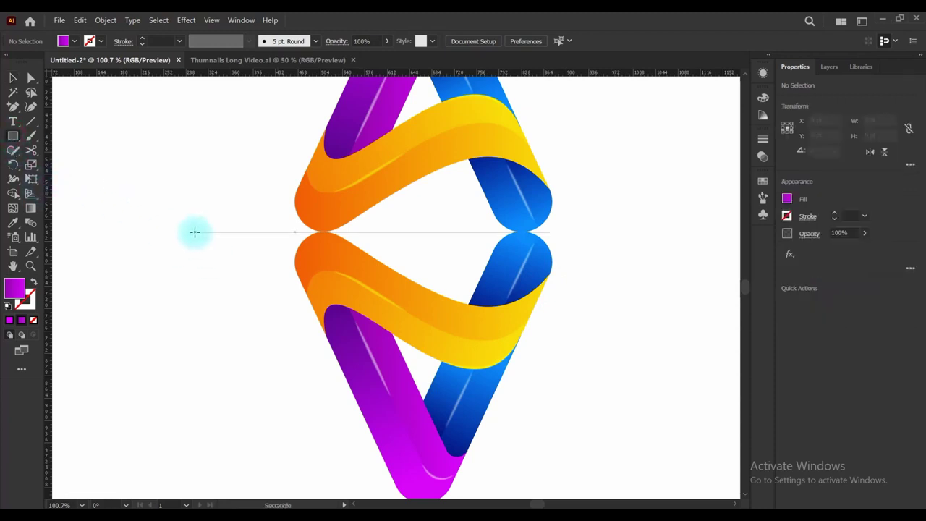
mouse_move(195, 231)
mouse_down()
mouse_move(423, 341)
mouse_move(636, 492)
mouse_move(665, 490)
mouse_move(694, 417)
mouse_move(702, 427)
mouse_move(671, 435)
mouse_up()
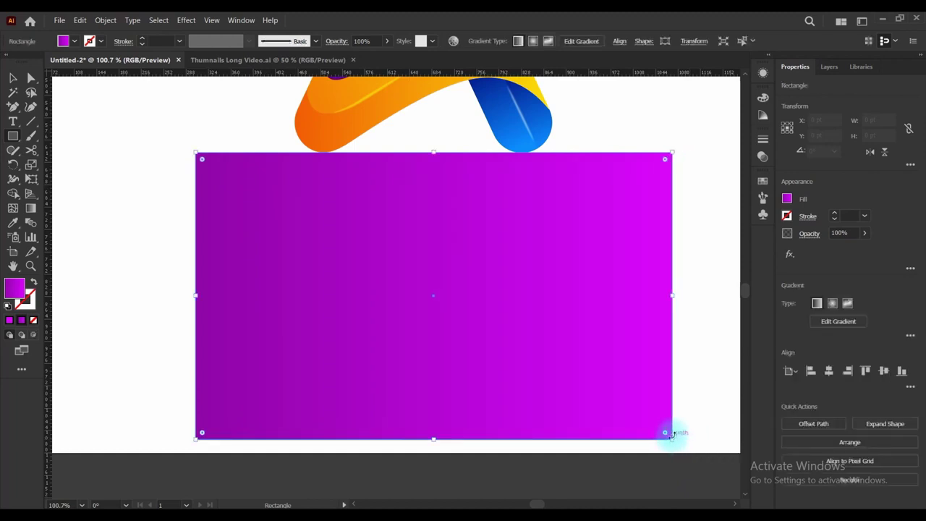
Run the rectangle's purple gradient vertically from its top to near its bottom edge and darken the upper stop to about 31% brightness
click(30, 208)
drag(435, 154, 435, 316)
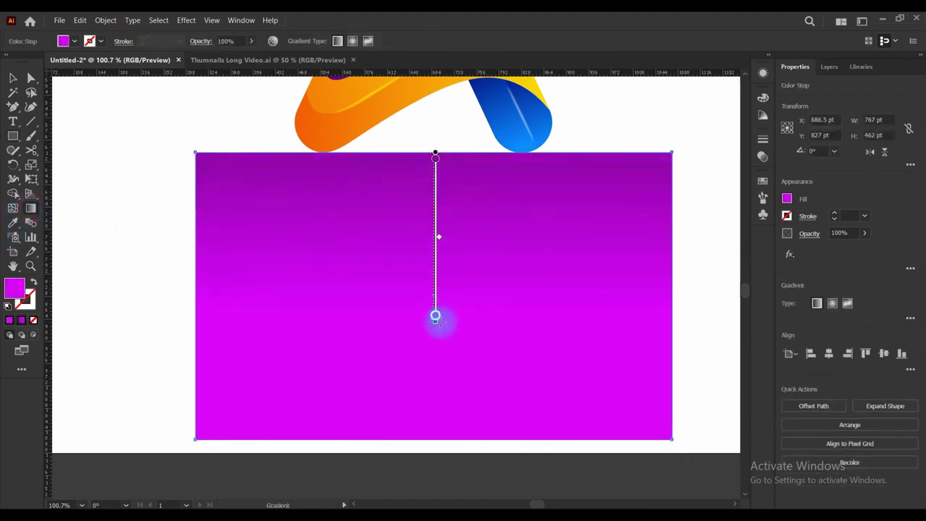
drag(435, 363, 434, 422)
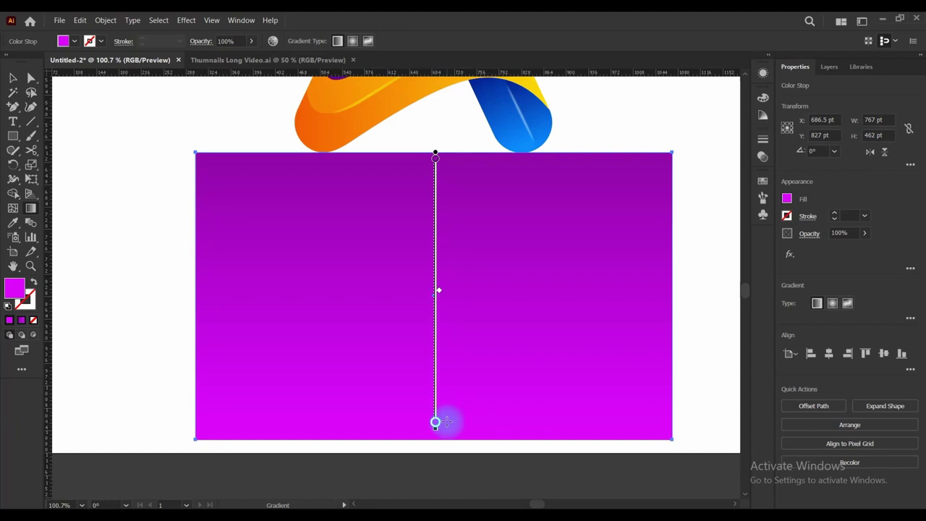
double_click(434, 159)
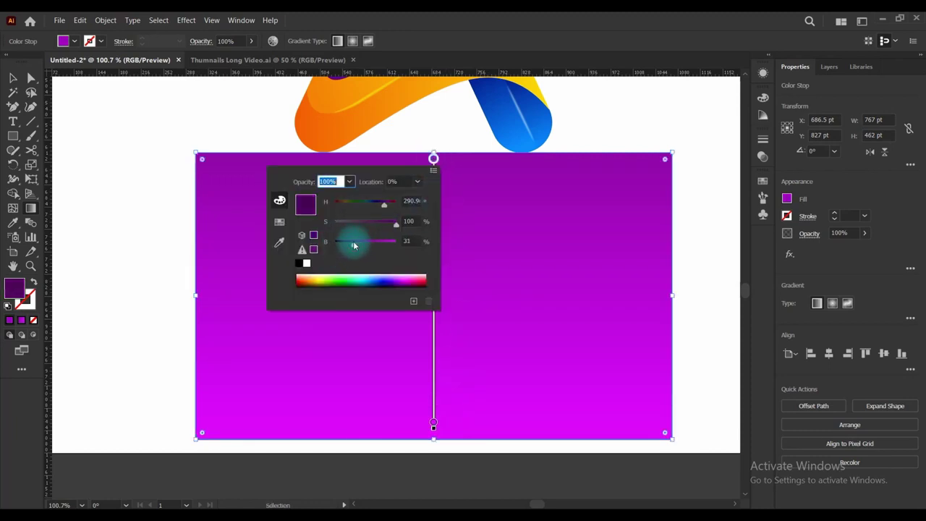
click(353, 246)
click(433, 424)
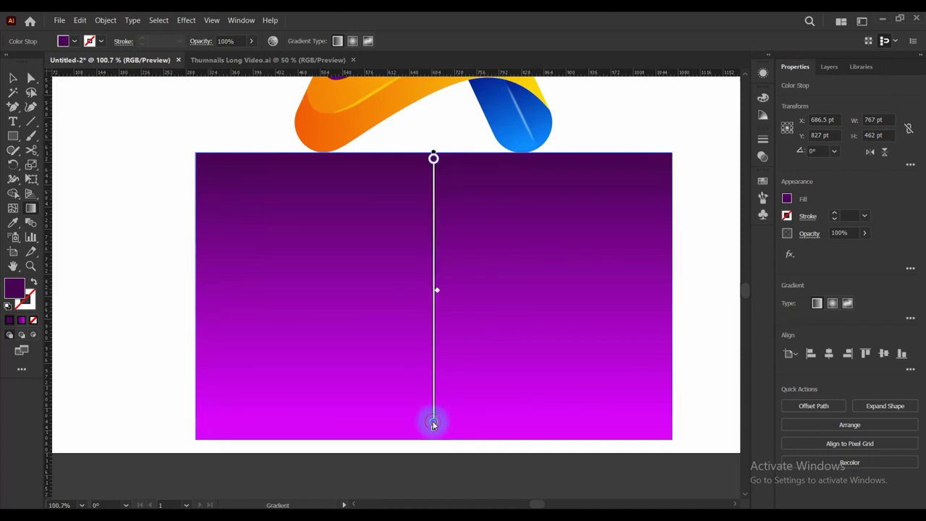
double_click(433, 423)
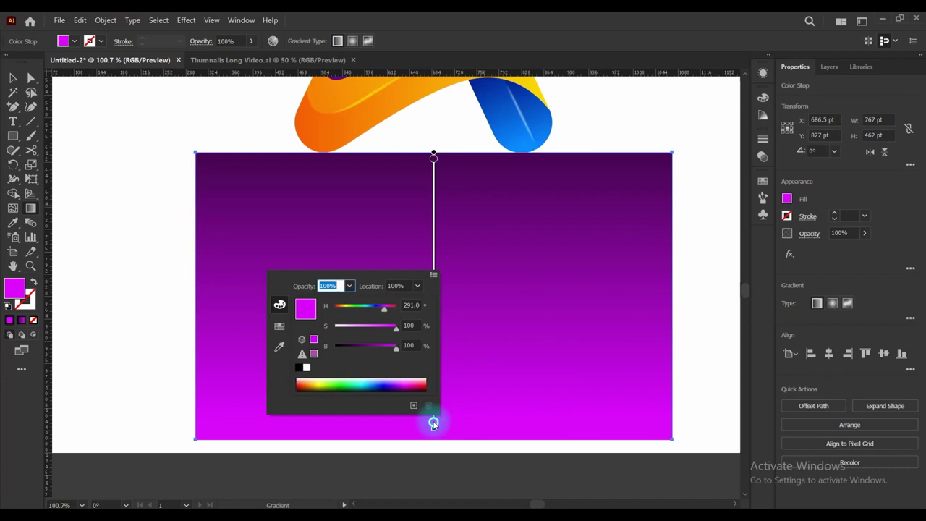
key(Escape)
Set the opacity of the rectangle's lower magenta gradient stop to 0% so the gradient fades out downward
click(233, 19)
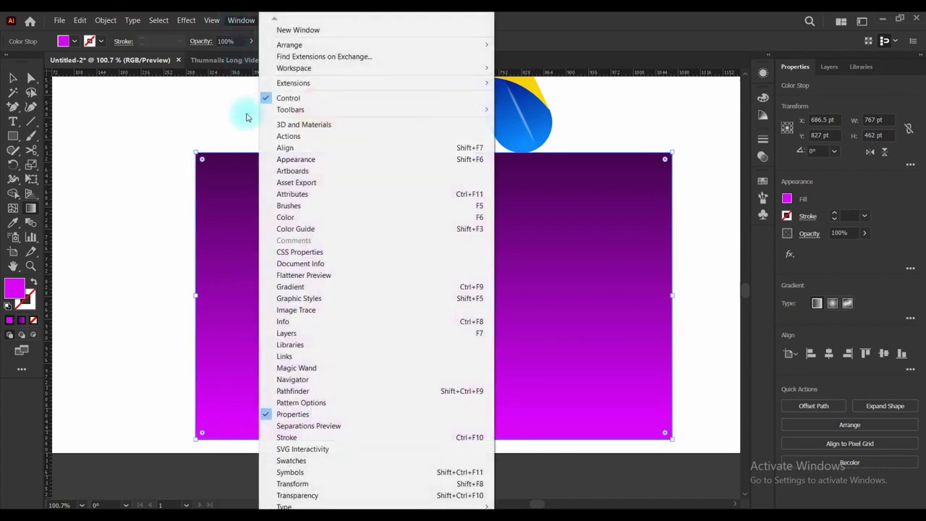
click(309, 288)
drag(666, 340, 659, 265)
double_click(709, 368)
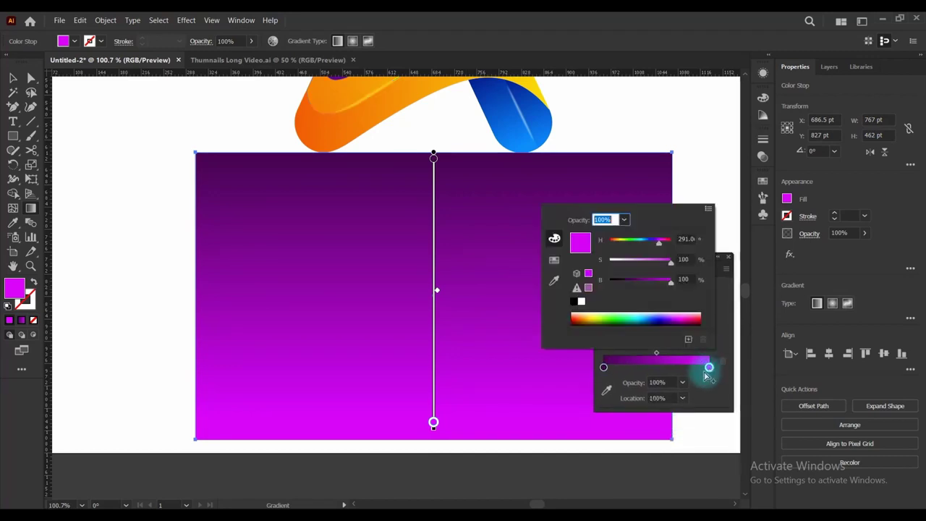
click(682, 383)
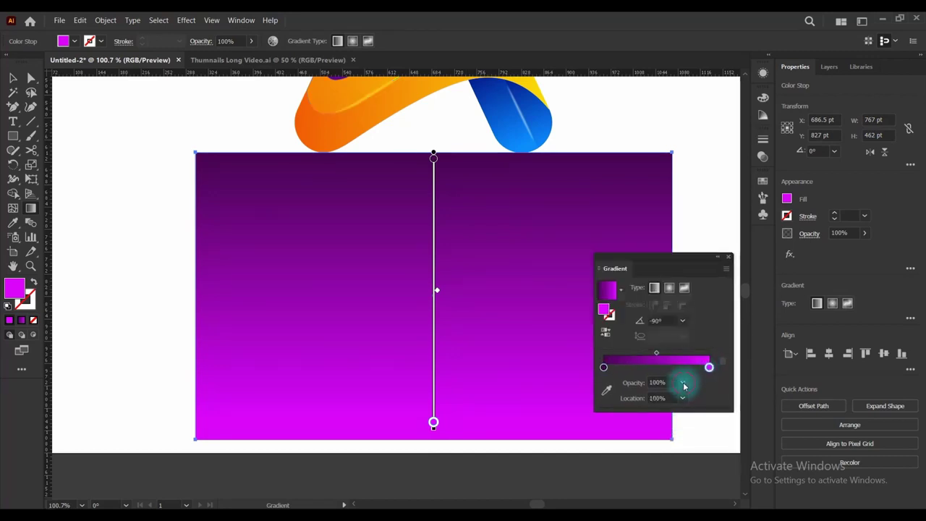
click(682, 382)
click(695, 235)
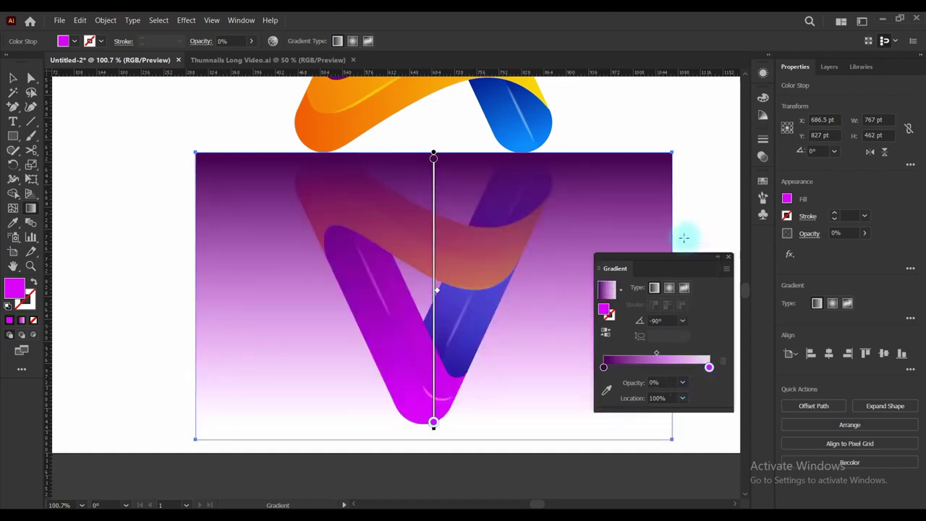
Set the opacity of the rectangle's upper dark purple gradient stop to 80%
click(433, 159)
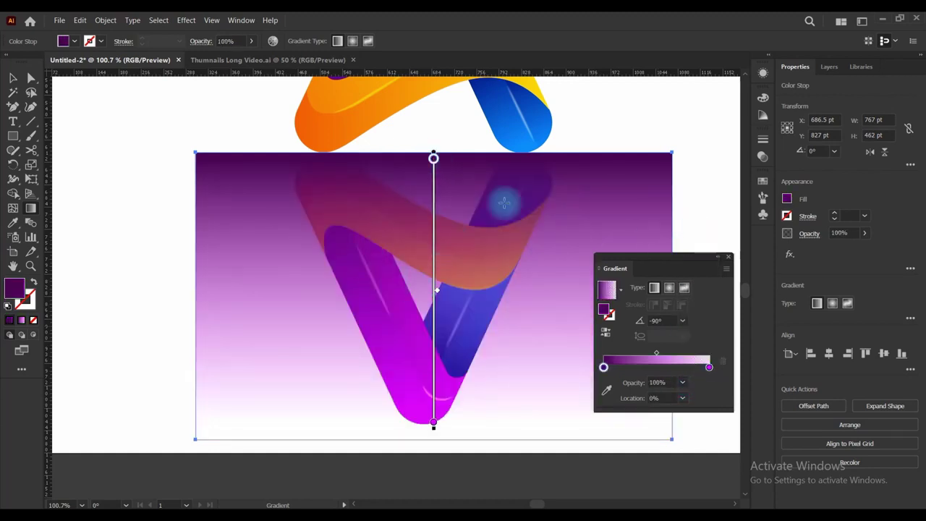
click(681, 383)
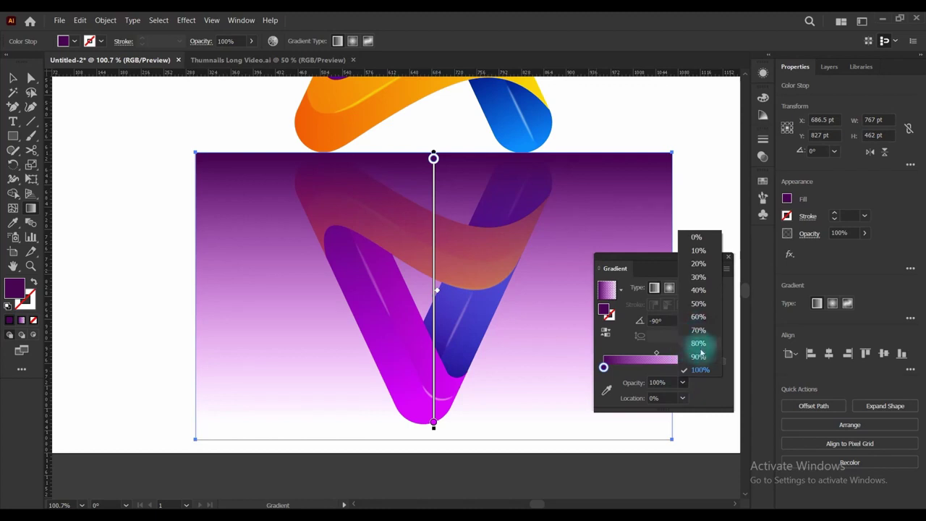
click(698, 344)
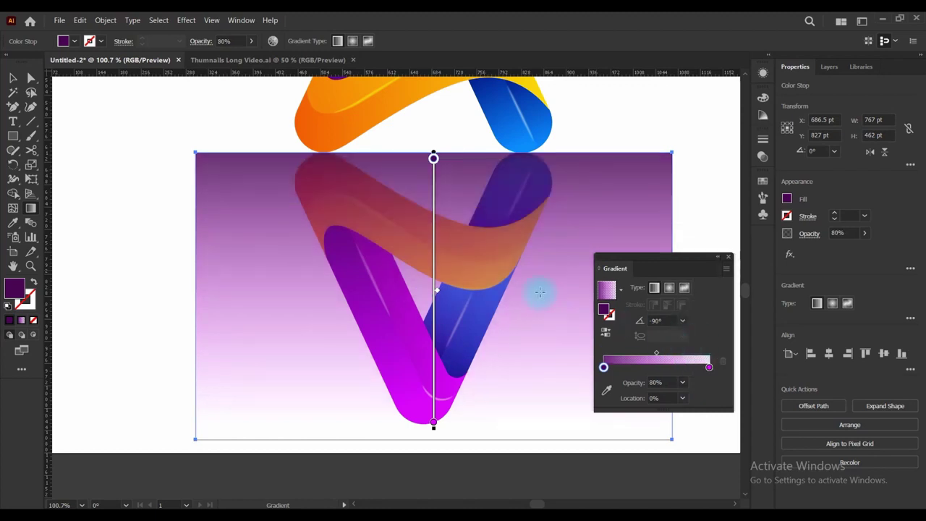
Try using the gradient rectangle as an opacity mask over the reflected logo copy
scroll(281, 266, down, 1)
click(13, 77)
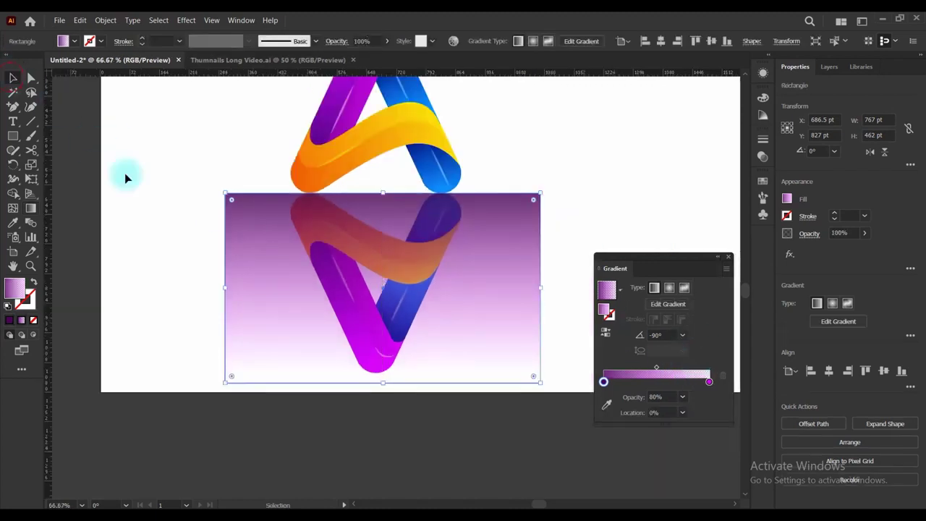
drag(154, 222, 562, 330)
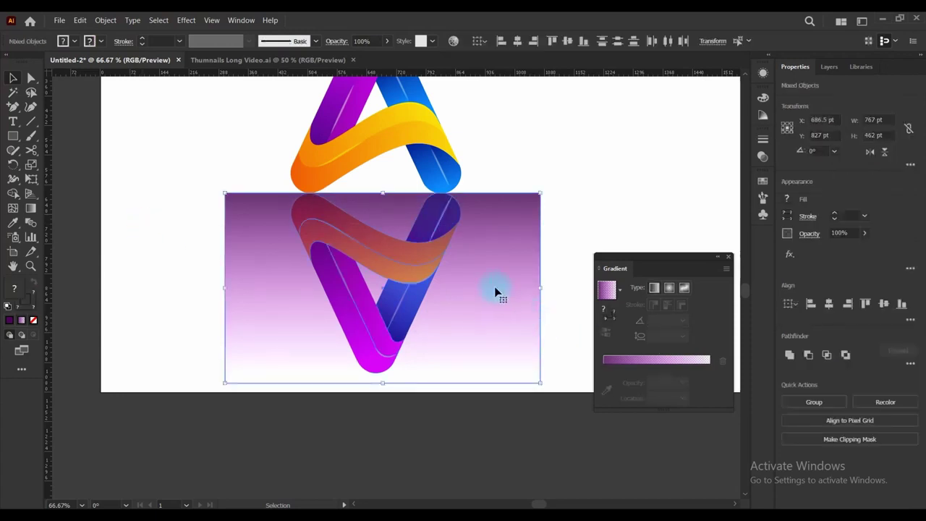
click(810, 234)
click(716, 255)
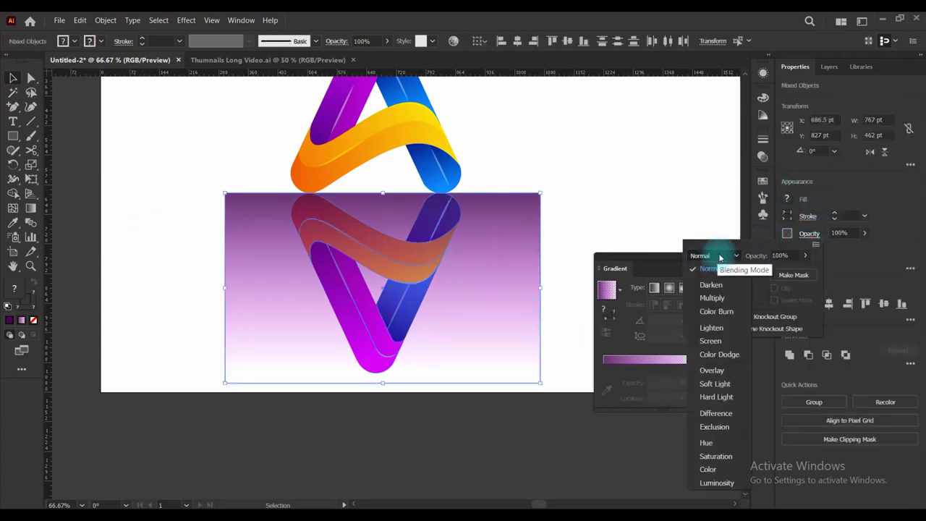
click(793, 275)
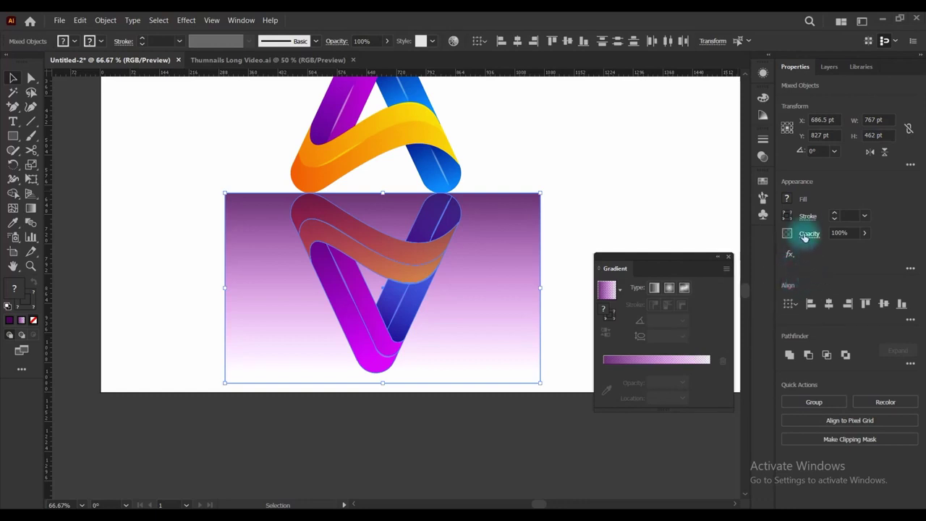
click(809, 234)
click(795, 280)
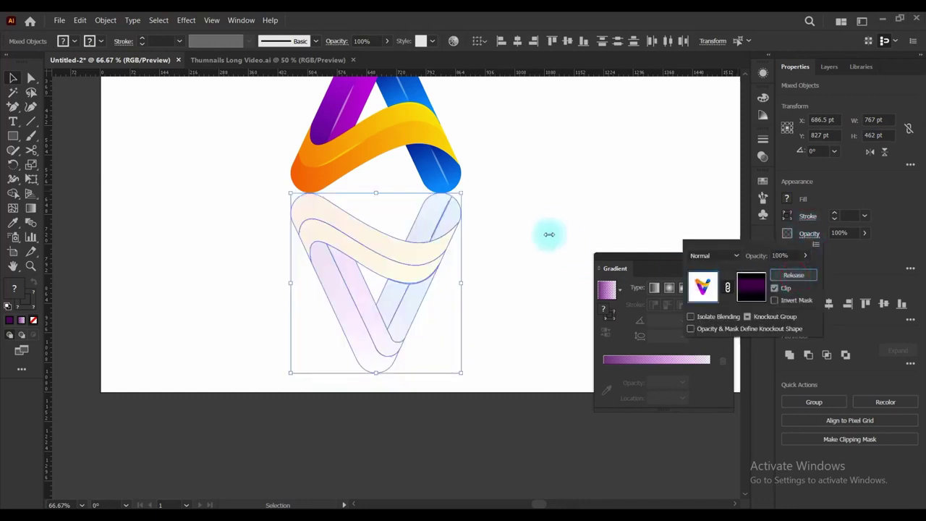
click(552, 229)
click(548, 279)
scroll(524, 351, up, 3)
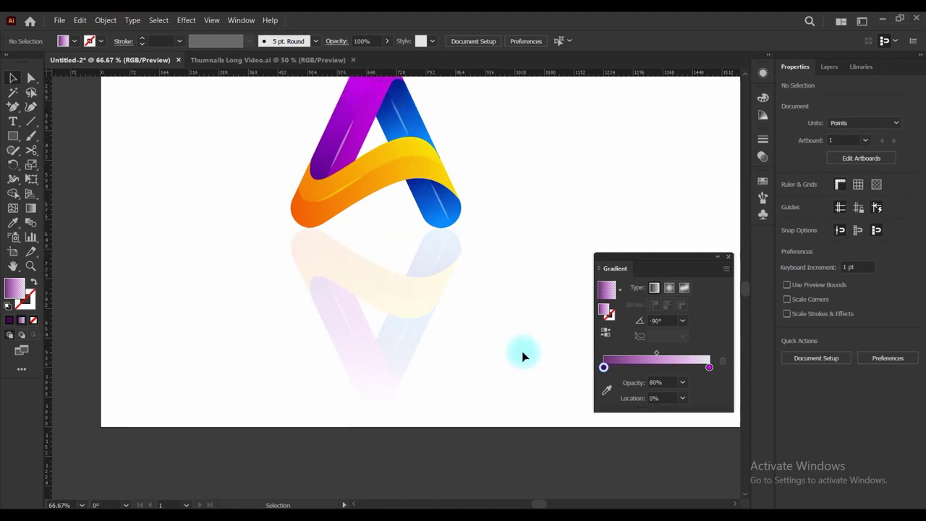
Undo the opacity mask on the reflected logo copy
click(427, 347)
click(511, 313)
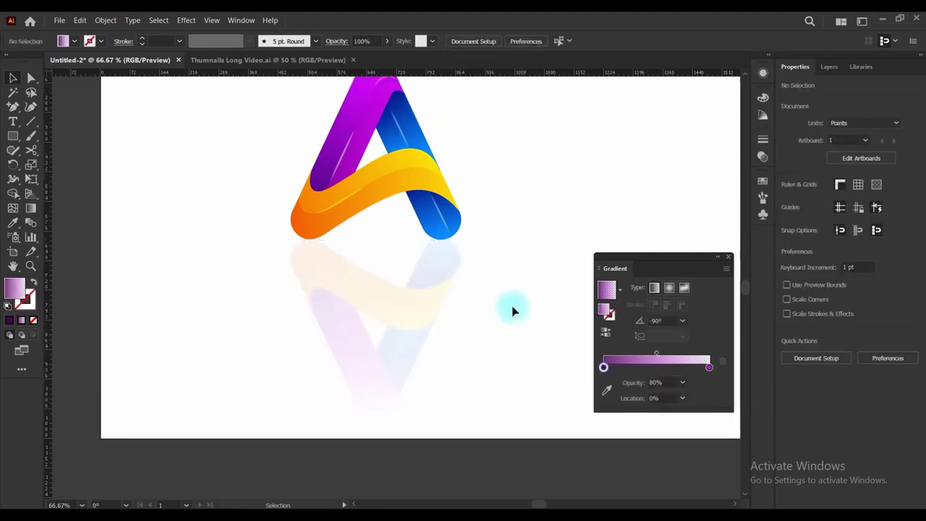
key(ctrl+z)
click(560, 218)
Shift the rectangle's vertical gradient up to start within the original logo's wave, placing the transparent magenta stop at about 81%
click(517, 314)
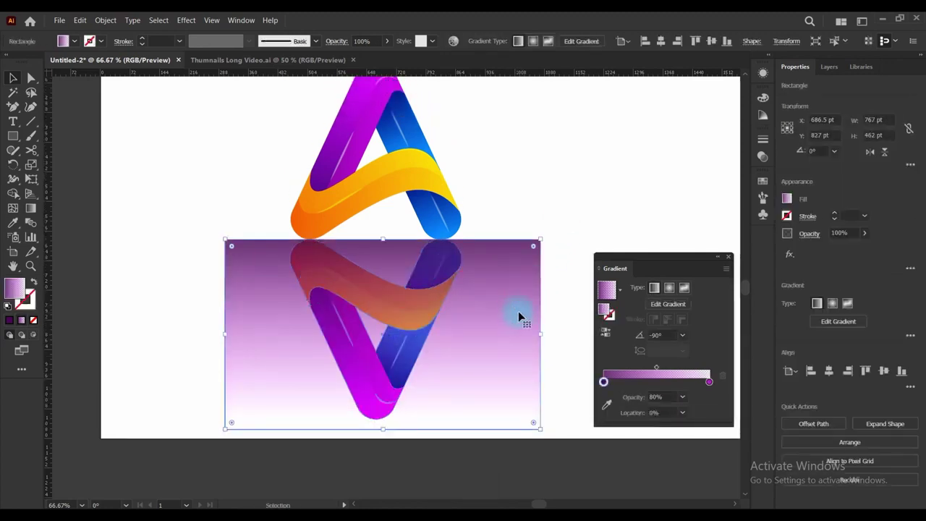
click(31, 207)
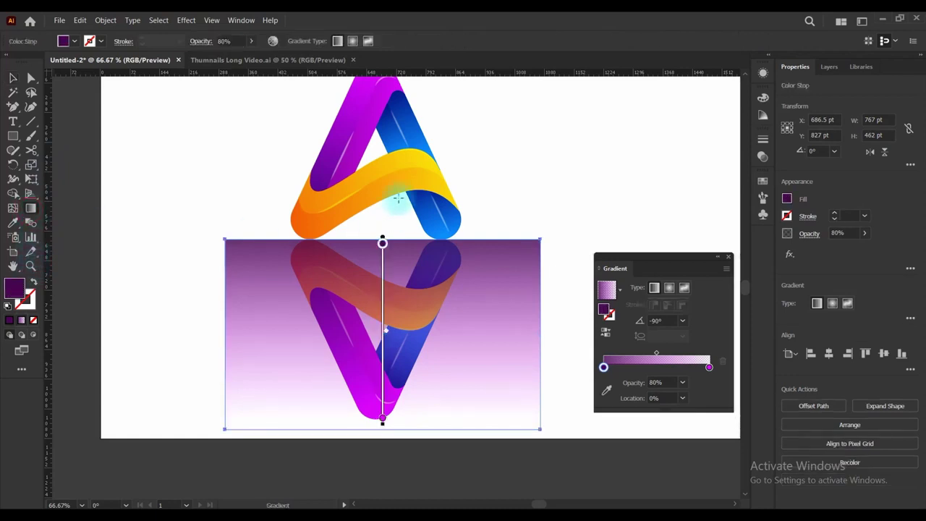
mouse_move(375, 177)
mouse_down()
mouse_move(381, 347)
mouse_move(382, 313)
mouse_up()
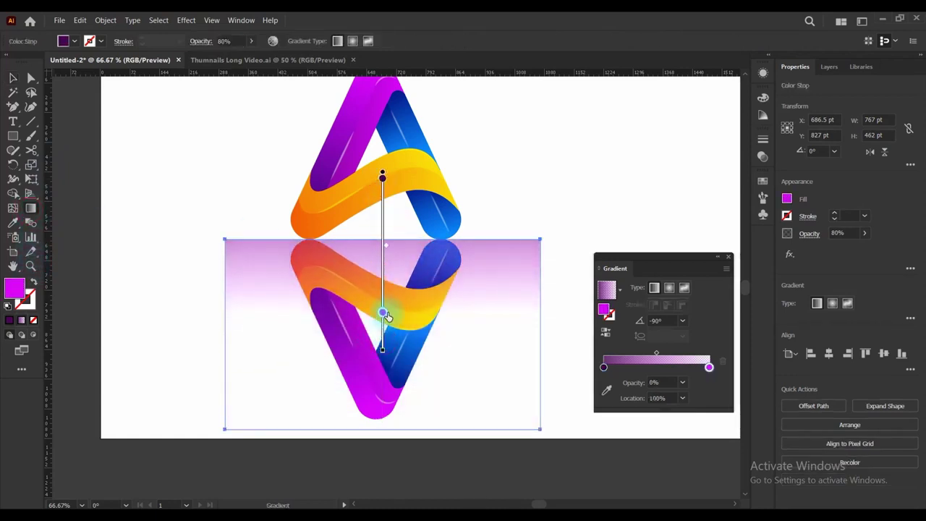
drag(385, 352, 385, 376)
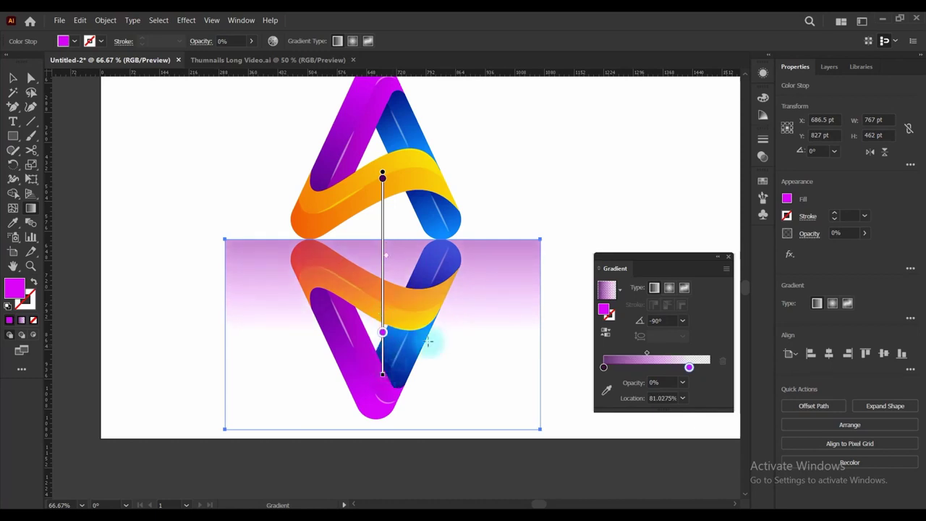
key(ctrl+shift+a)
Make an opacity mask from the gradient rectangle and the reflected logo copy
click(13, 78)
mouse_move(145, 262)
mouse_down()
mouse_move(358, 335)
mouse_move(571, 349)
mouse_up()
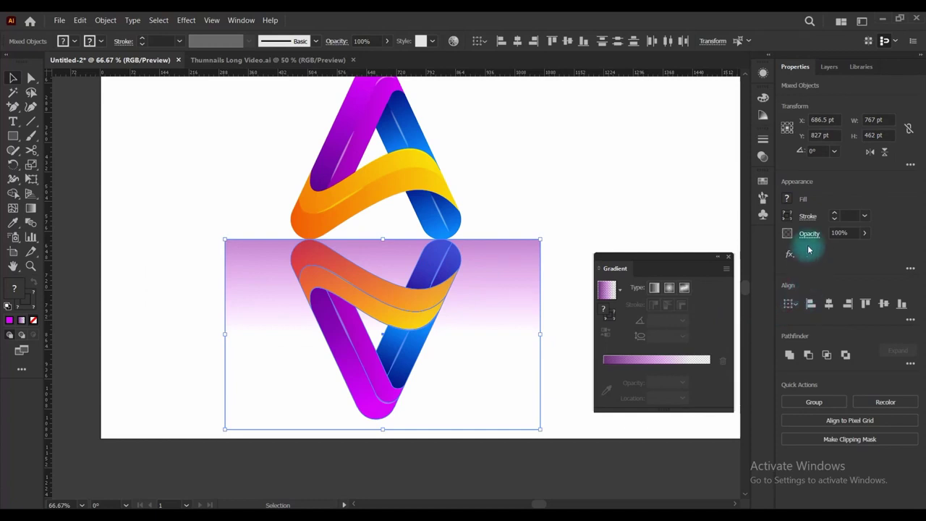
click(808, 233)
click(793, 274)
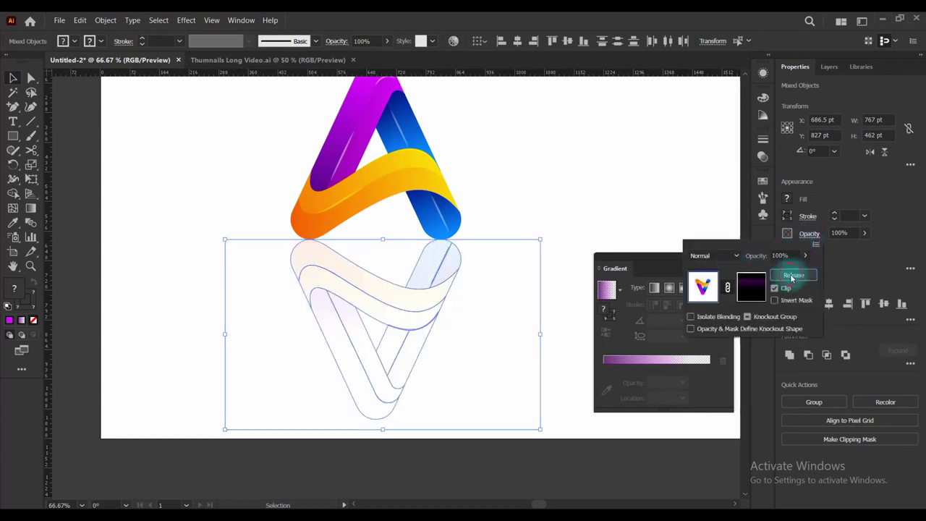
click(510, 210)
click(509, 210)
scroll(509, 308, up, 3)
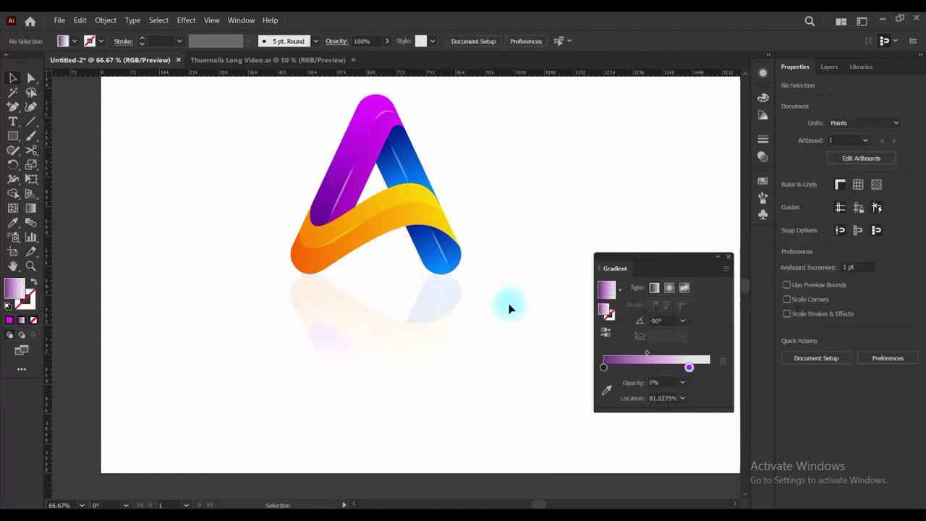
Select the logo together with its reflection and move both to the horizontal middle of the artboard
scroll(490, 281, up, 1)
scroll(503, 341, up, 3)
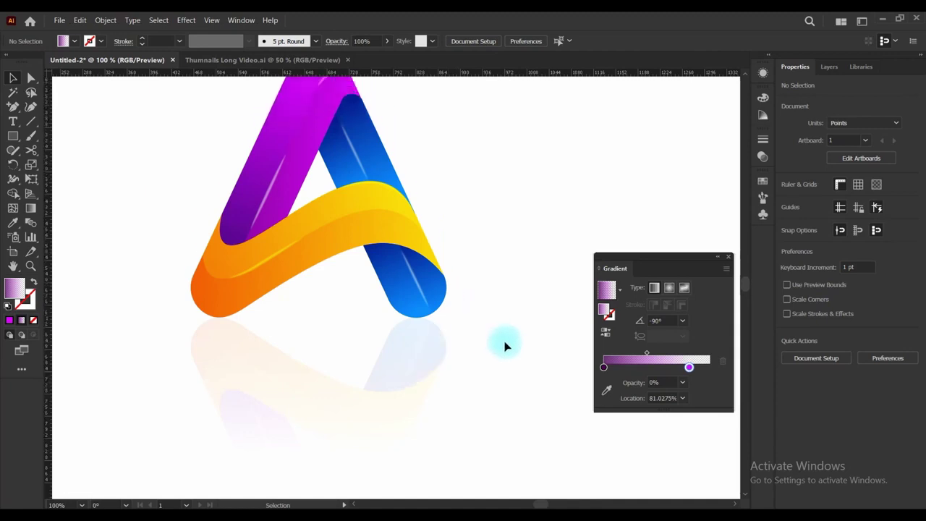
scroll(506, 347, up, 2)
scroll(504, 350, left, 5)
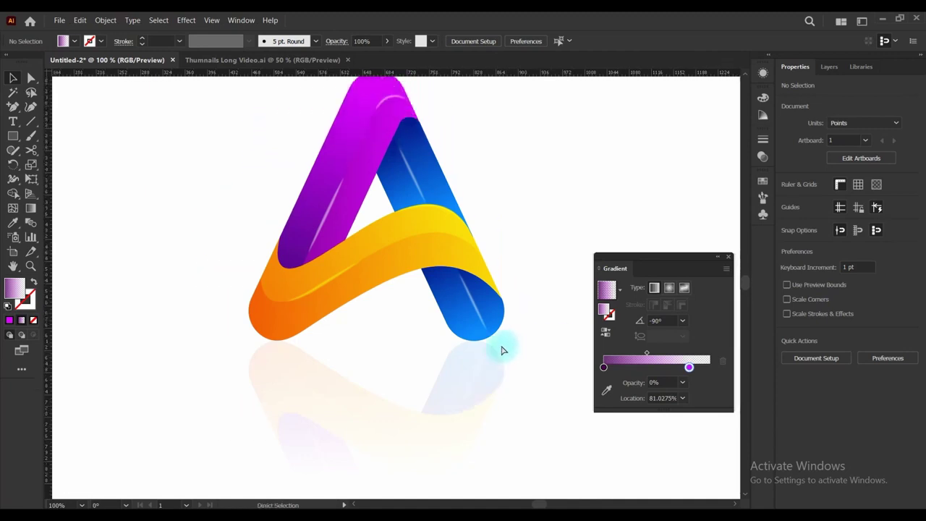
drag(221, 185, 417, 346)
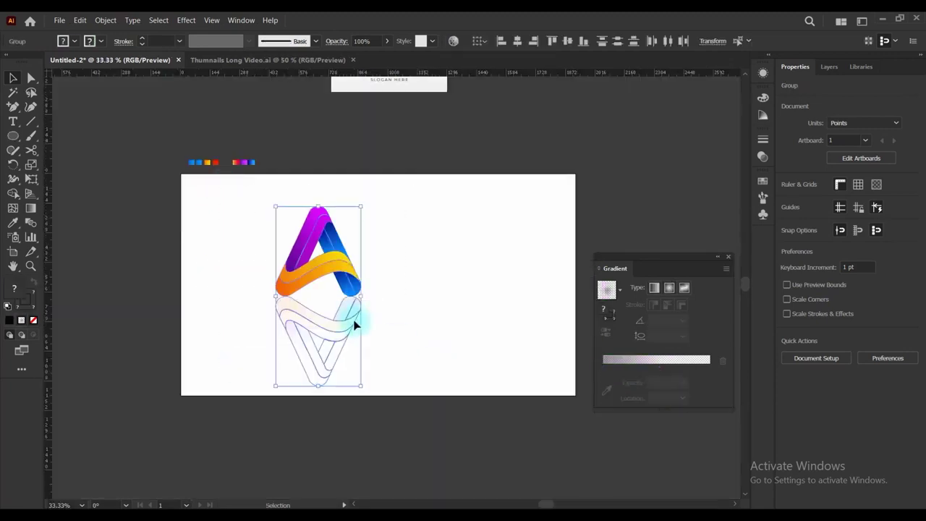
drag(322, 279, 406, 285)
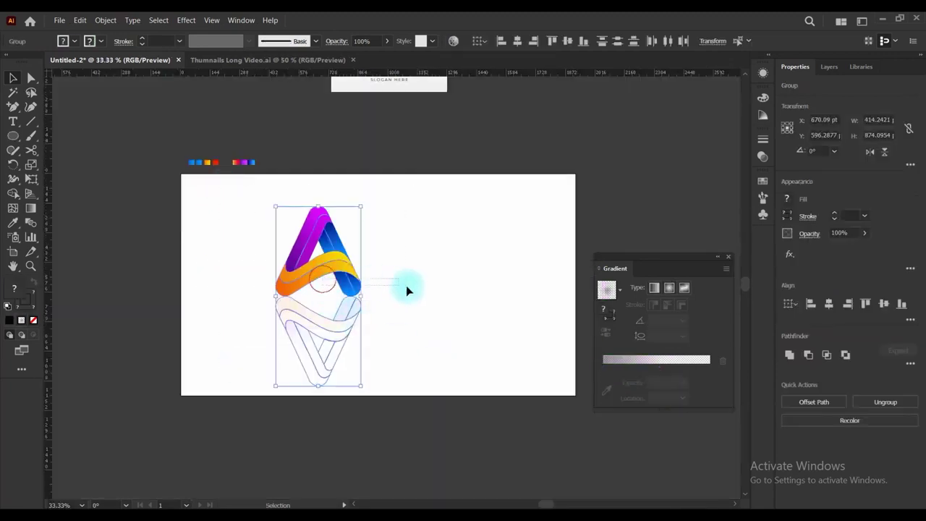
click(265, 238)
drag(238, 212, 384, 351)
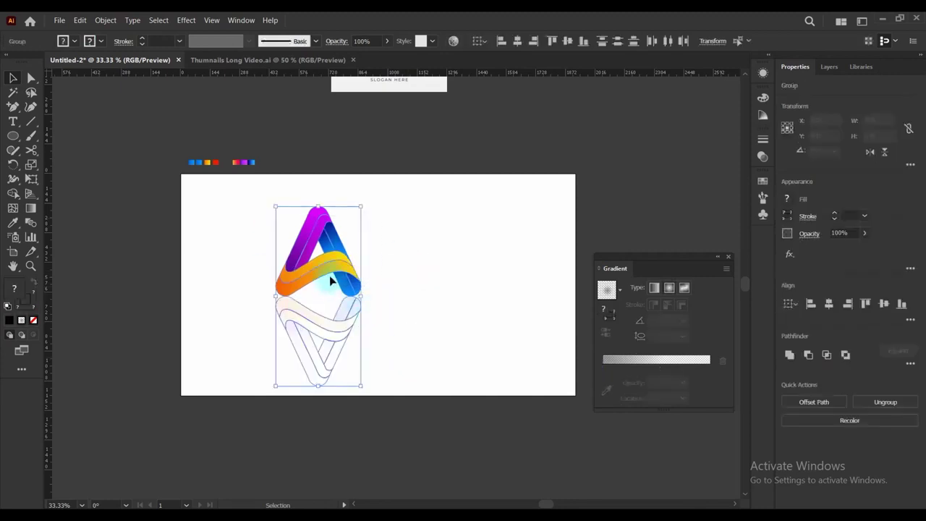
drag(321, 269, 379, 287)
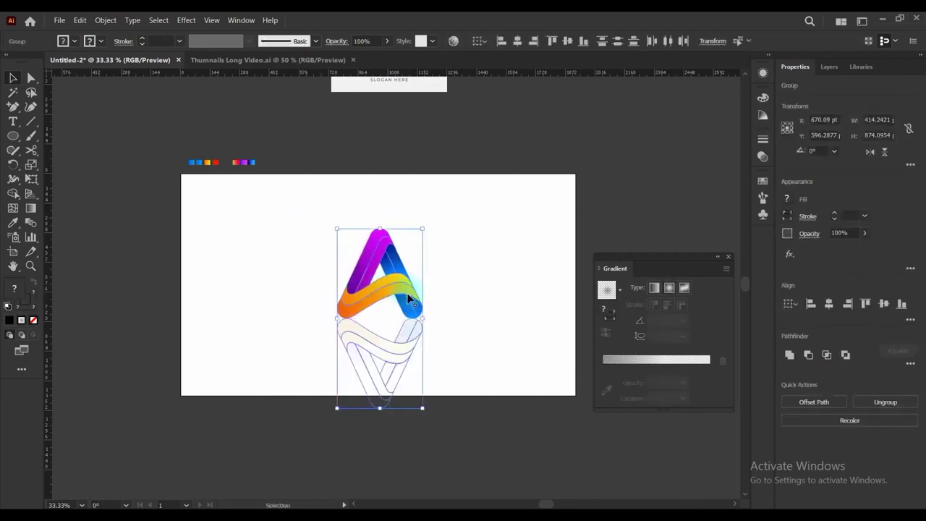
Enlarge the logo and its reflection proportionally and reposition them so the A nearly reaches the artboard's upper edge
drag(427, 317, 462, 319)
drag(461, 144, 430, 211)
drag(396, 311, 416, 294)
Deselect the artwork, fit the artboard to the window and close the Gradient panel to view the finished logo
click(507, 330)
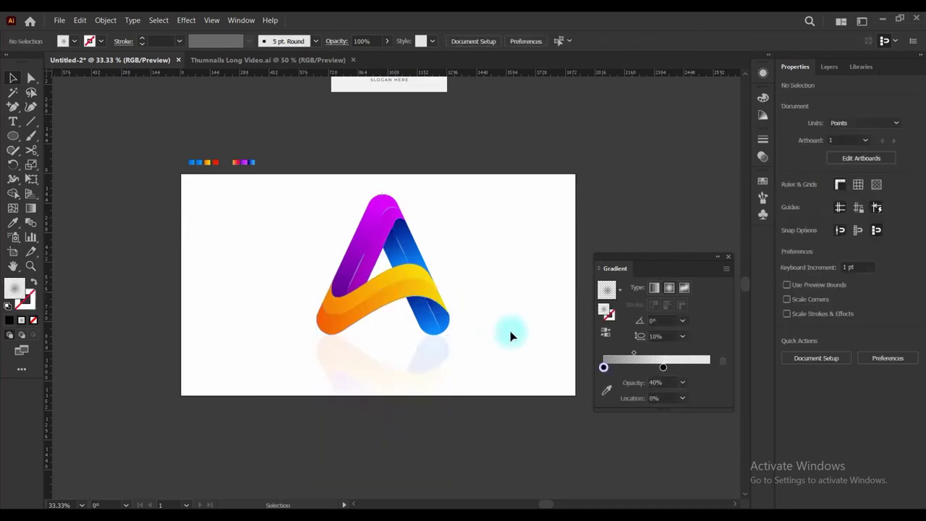
key(ctrl+0)
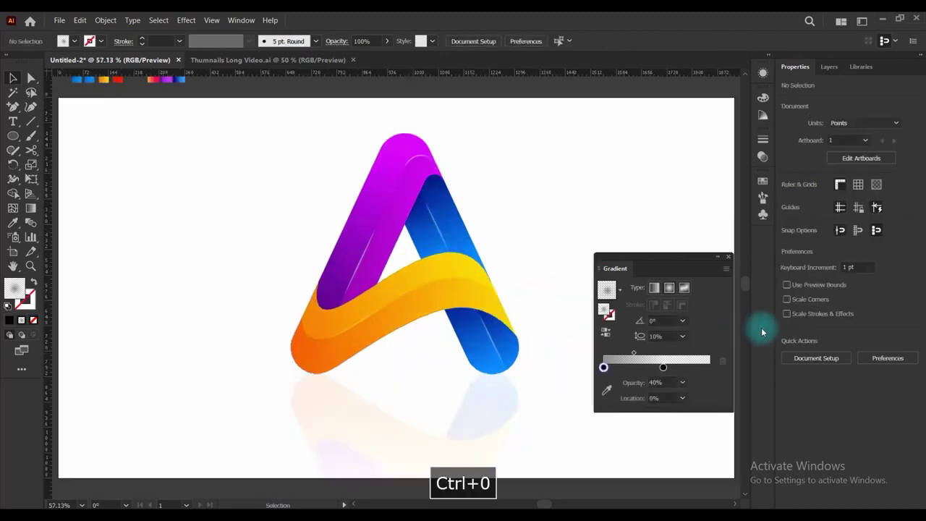
click(728, 257)
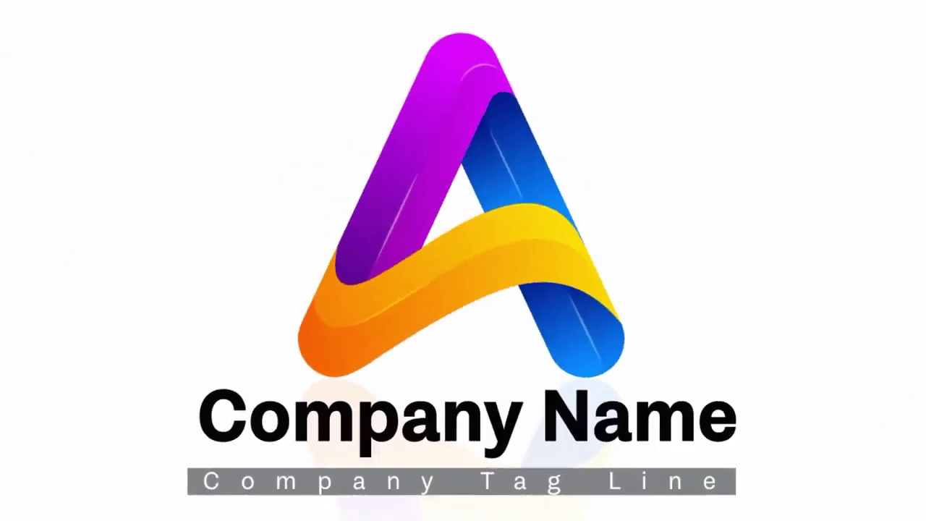